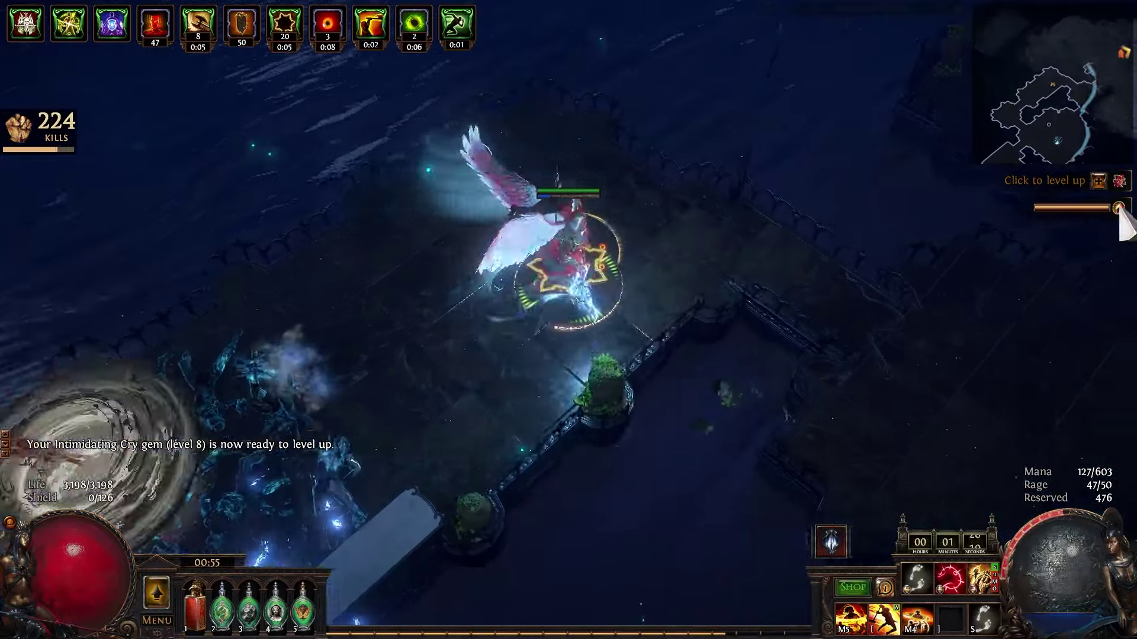
Fight through the Moon Temple packs, pushing up-right toward the boss
left_click_drag(728, 159, 709, 377)
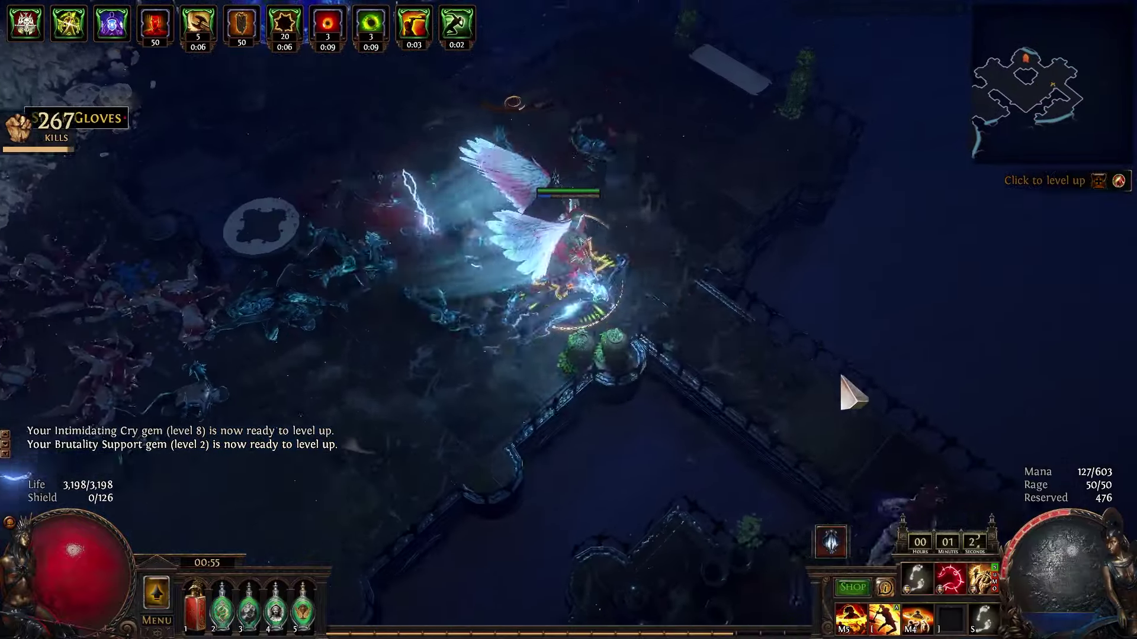
left_click_drag(842, 377, 675, 448)
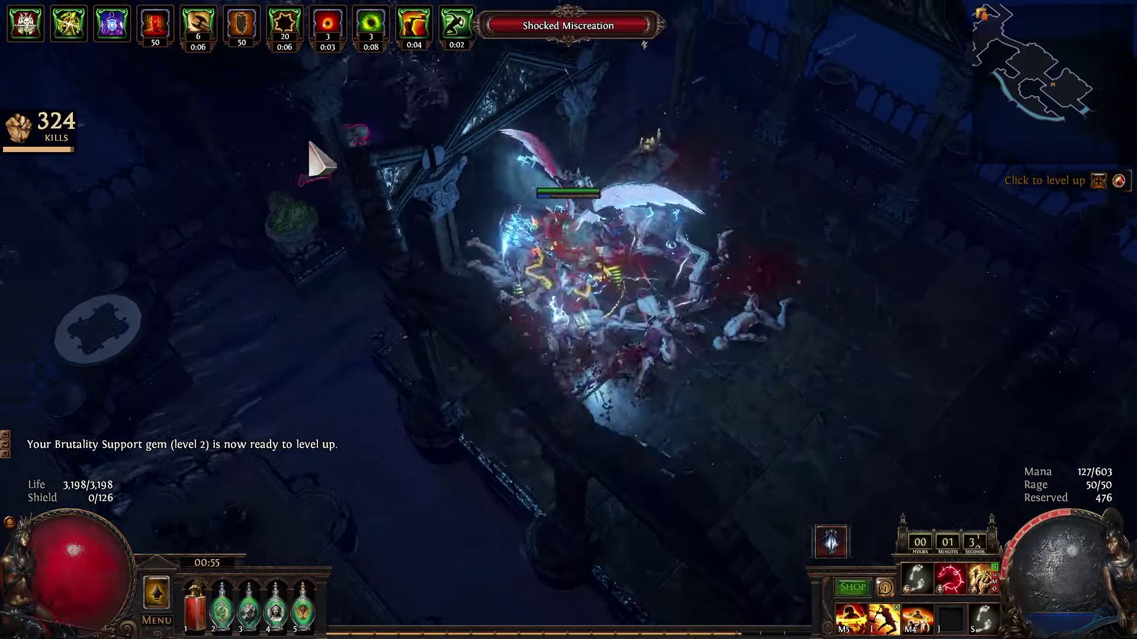
left_click_drag(310, 144, 469, 333)
left_click_drag(361, 411, 950, 503)
left_click_drag(424, 265, 612, 149)
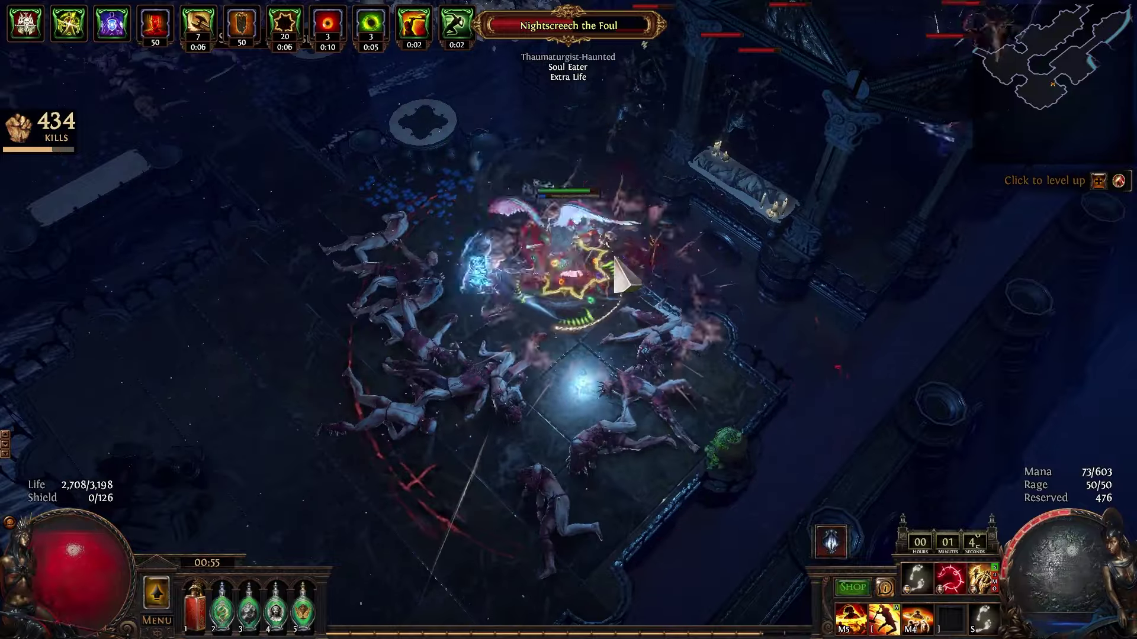
left_click_drag(614, 260, 1066, 185)
left_click(1118, 181)
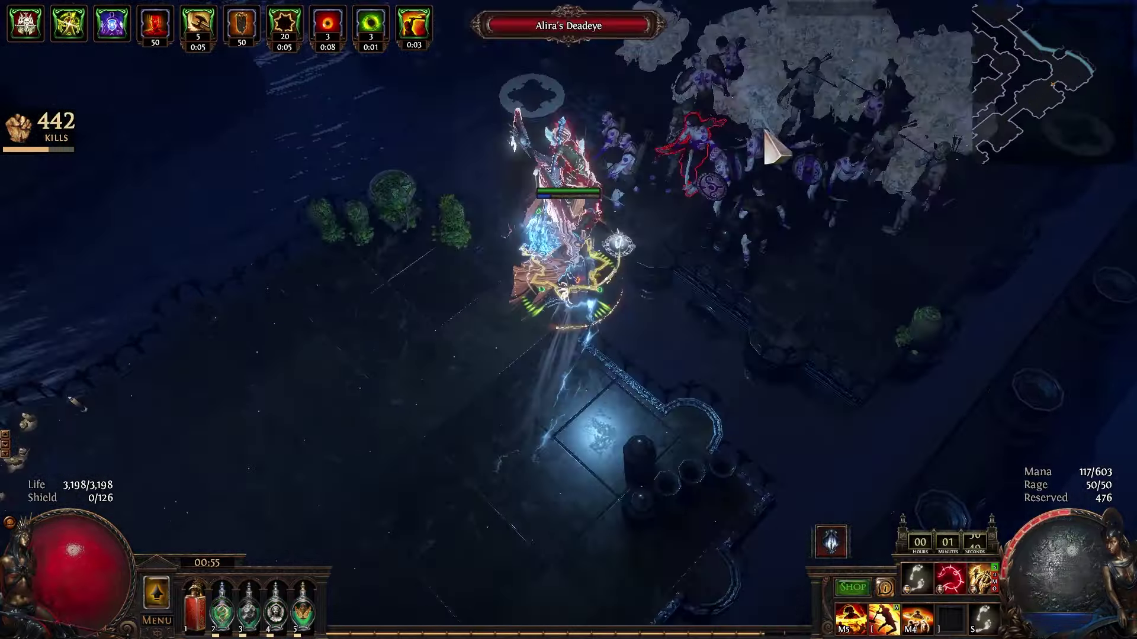
left_click_drag(765, 145, 569, 177)
Check the map overlay, reach the bridge and open the Niko chest to start the sulphite quest
key("Tab")
key("Tab")
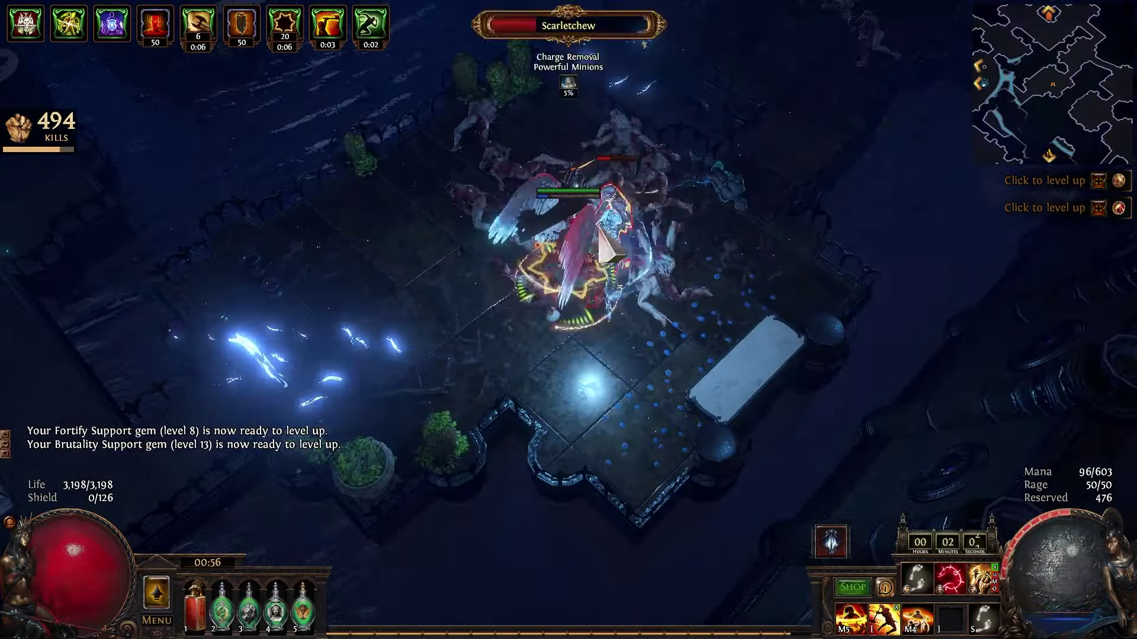
left_click_drag(590, 262, 433, 507)
left_click_drag(853, 476, 742, 445)
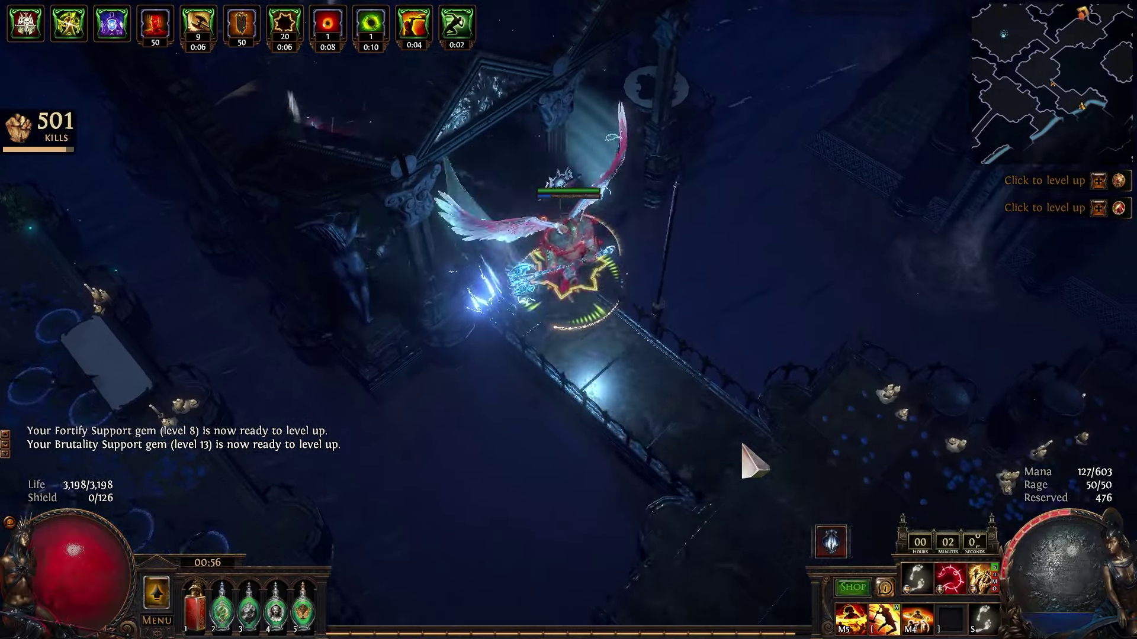
left_click(479, 172)
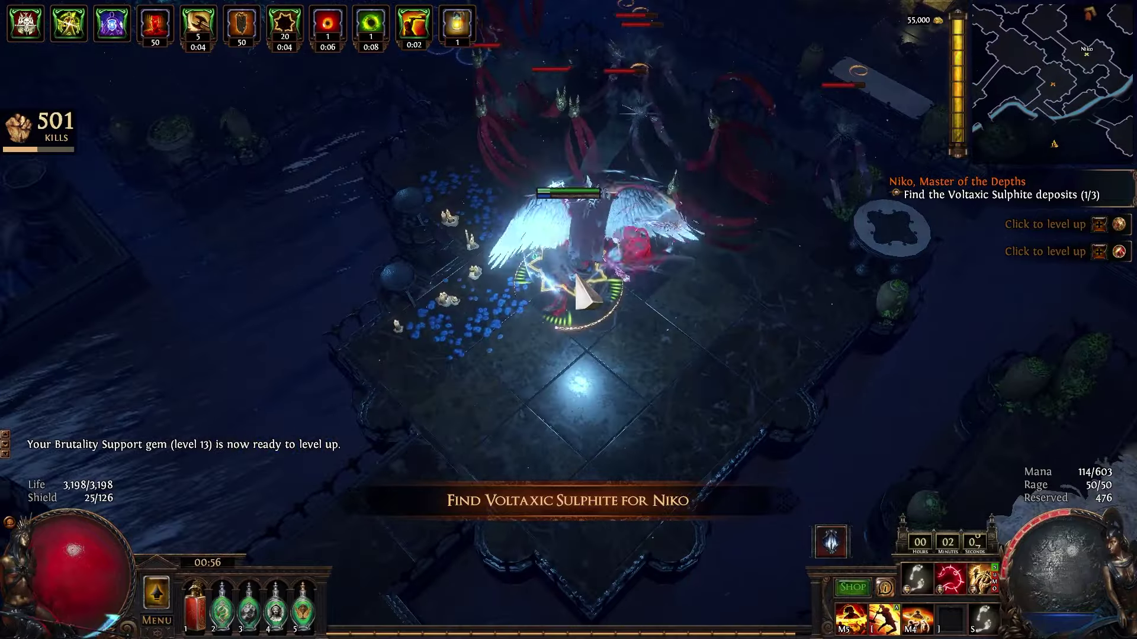
Cross the bridge while fighting and run up onto the next platform
left_click_drag(546, 406, 297, 531)
left_click_drag(394, 262, 622, 279)
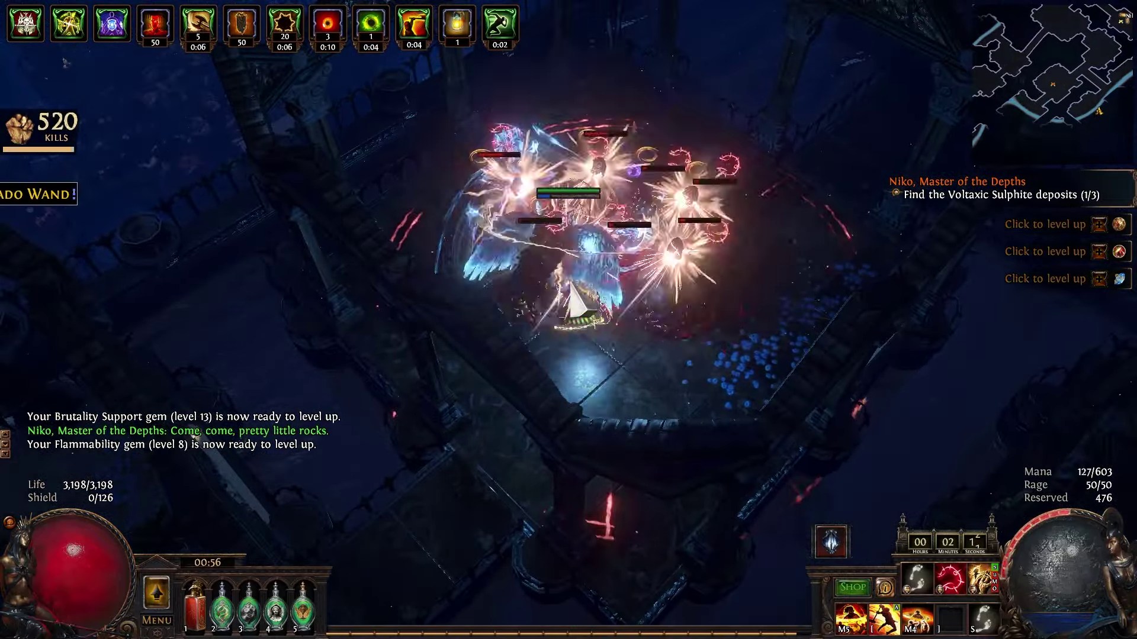
left_click_drag(595, 358, 441, 396)
left_click_drag(747, 418, 837, 83)
Save the Path of Building options with weekly beta builds opted in, then run an update check
key("Tab")
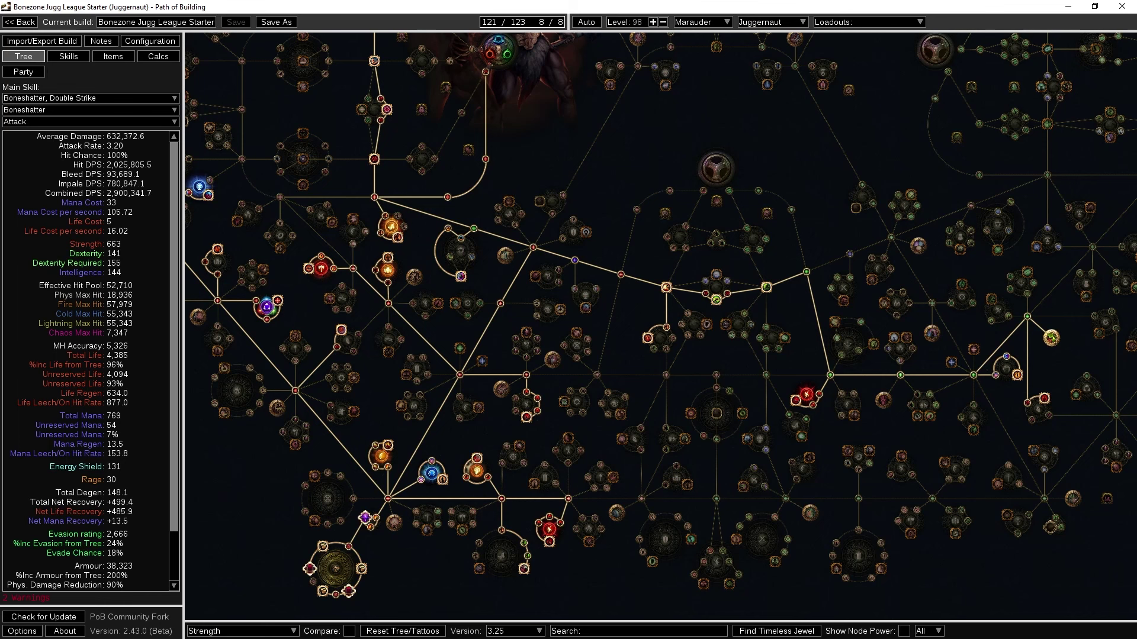
left_click(22, 631)
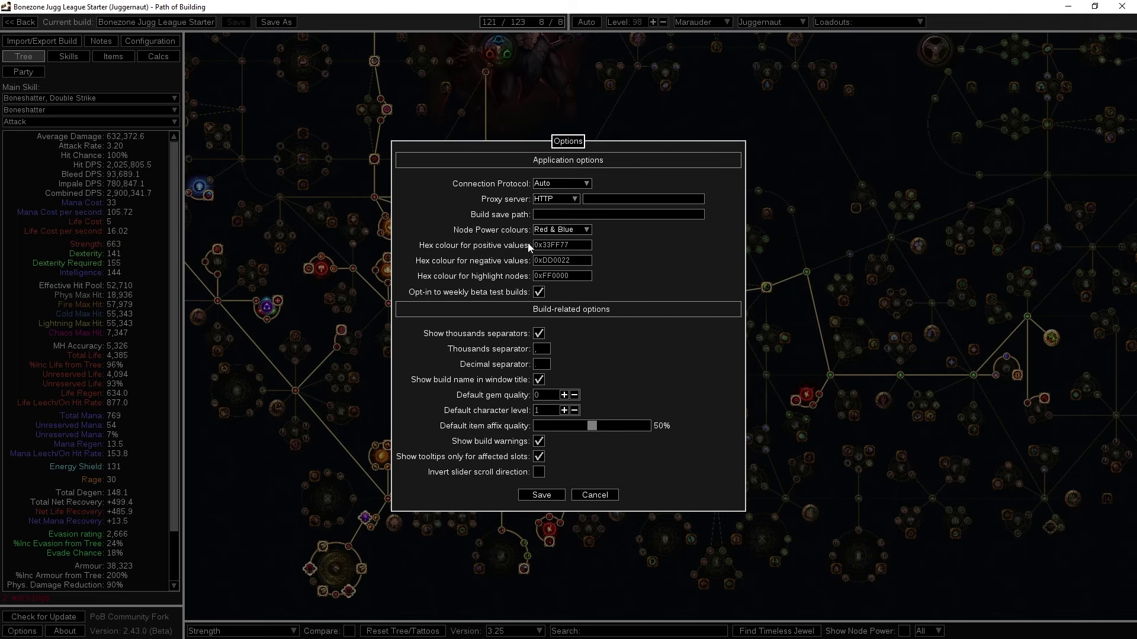
left_click(541, 495)
left_click(44, 617)
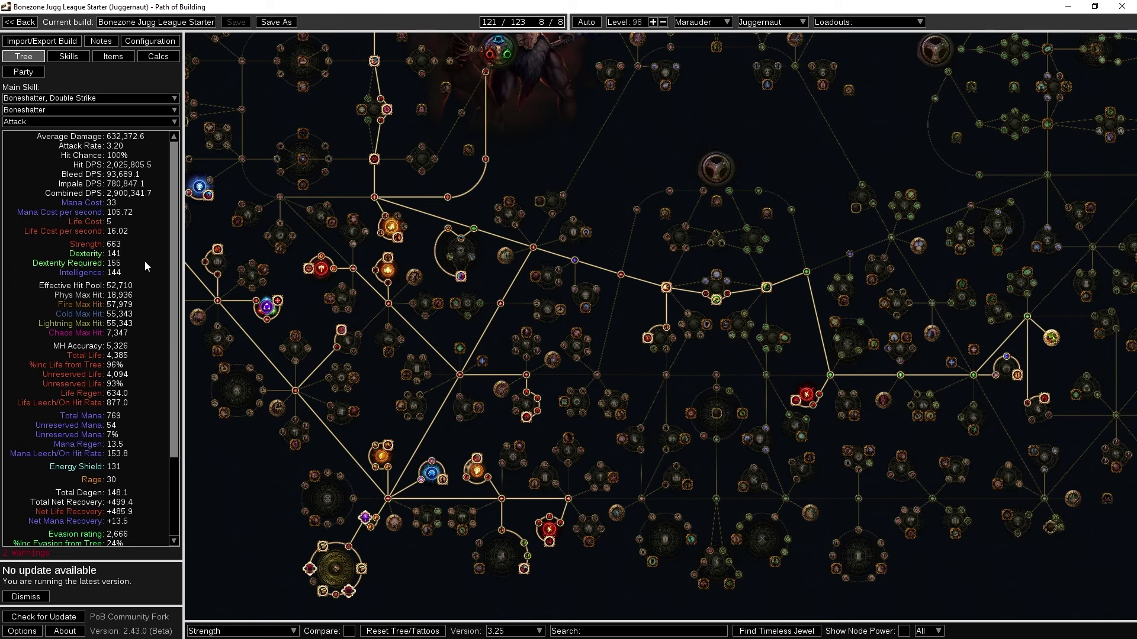
Load the Level 12 passive tree and inspect its allocated starting path
left_click(239, 630)
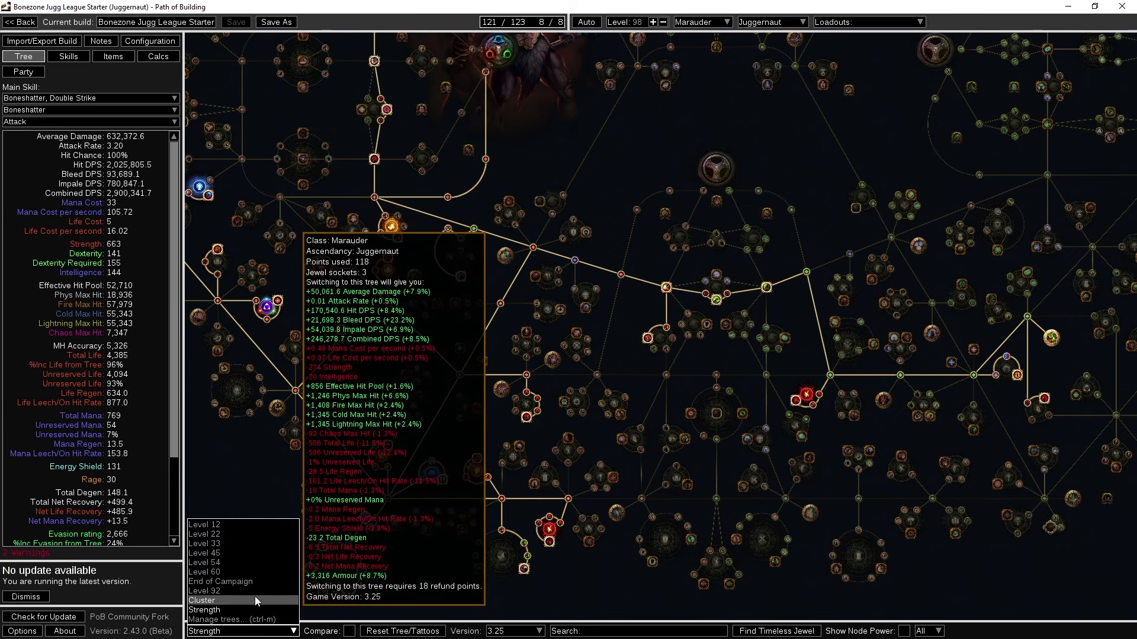
left_click(247, 524)
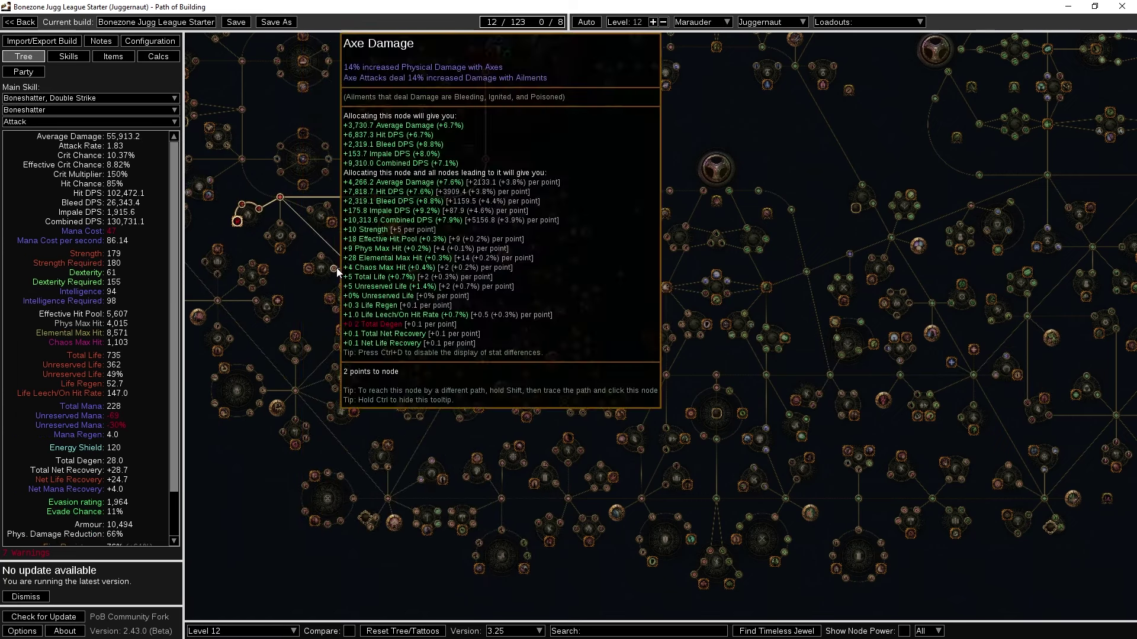
left_click_drag(554, 187, 664, 369)
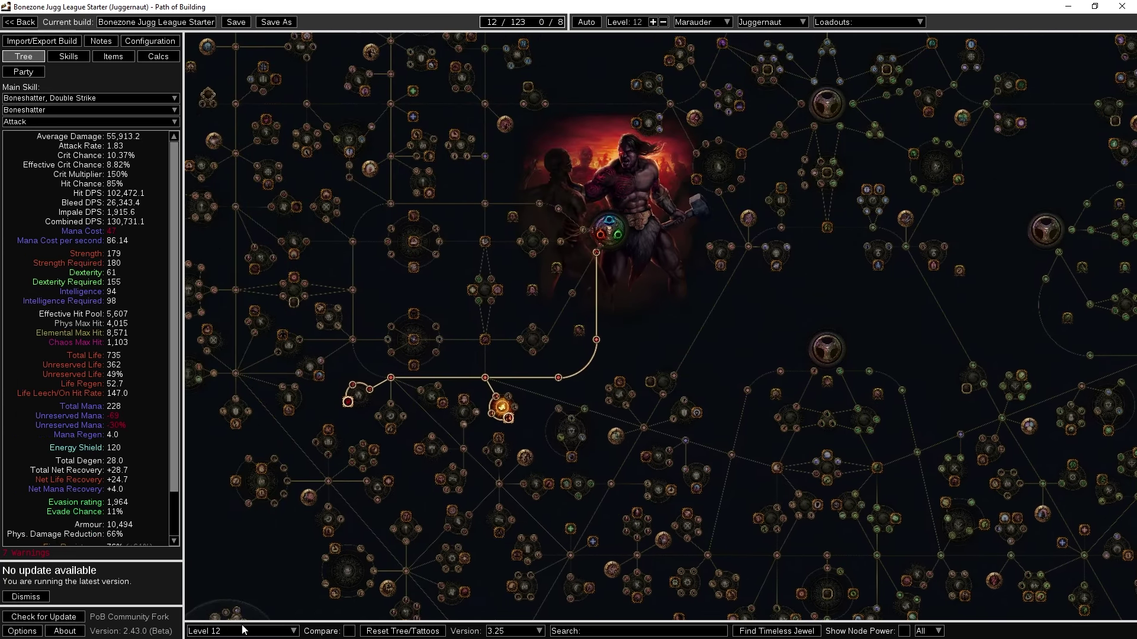
mouse_move(490, 416)
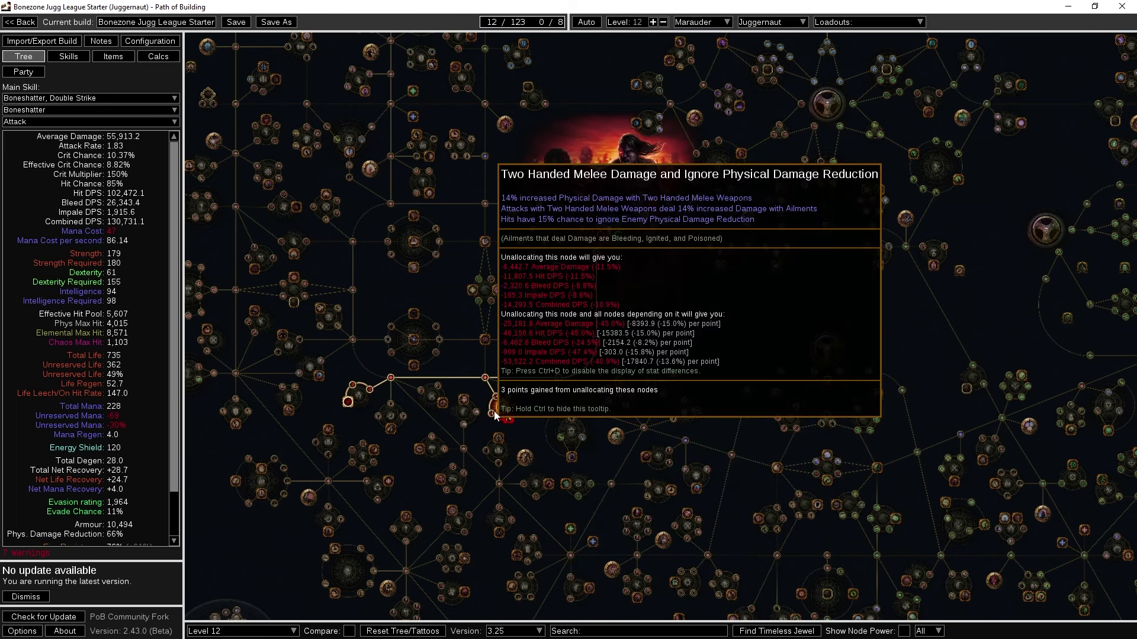
Step through the Level 22, 33 and 45 trees to the Level 60 tree (75 of 123 points)
scroll(495, 415, "up", 4)
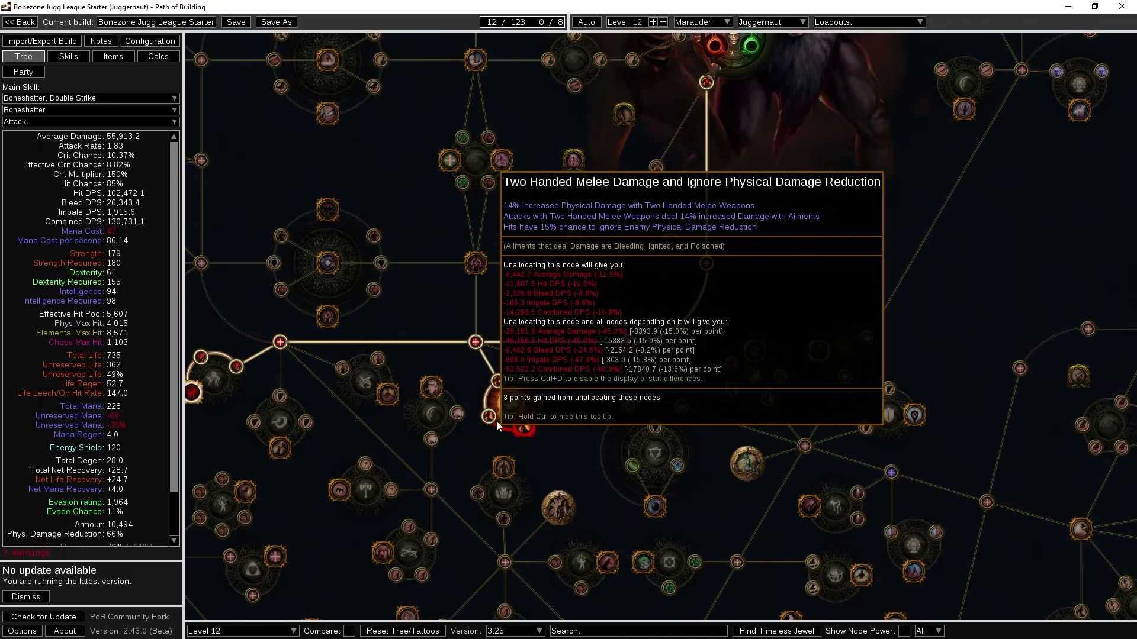
scroll(527, 439, "down", 4)
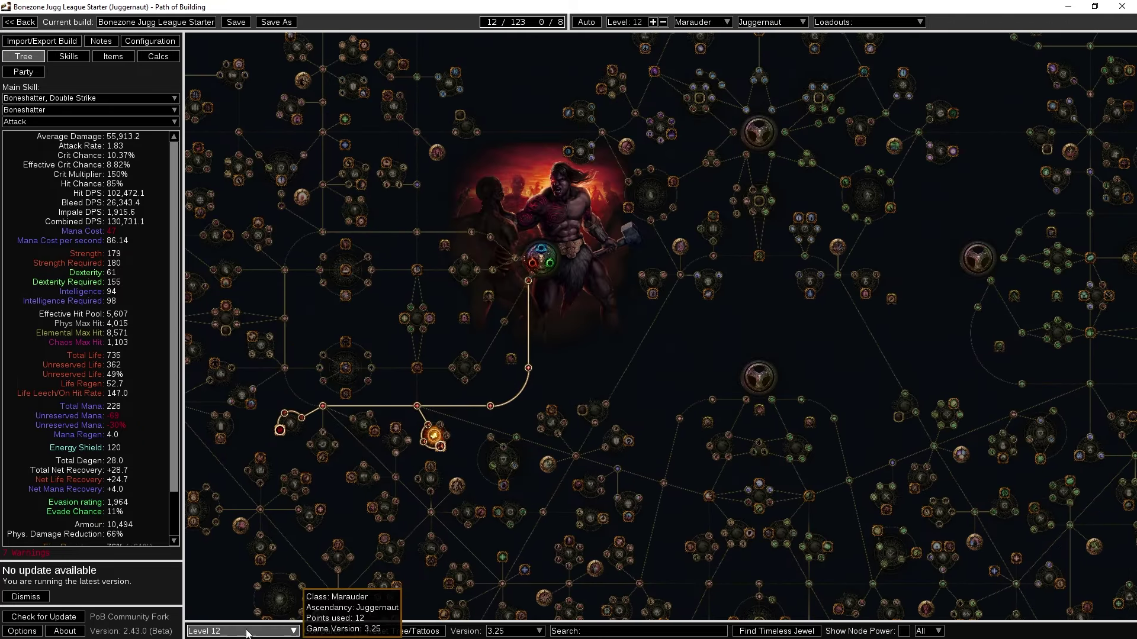
scroll(248, 631, "down", 1)
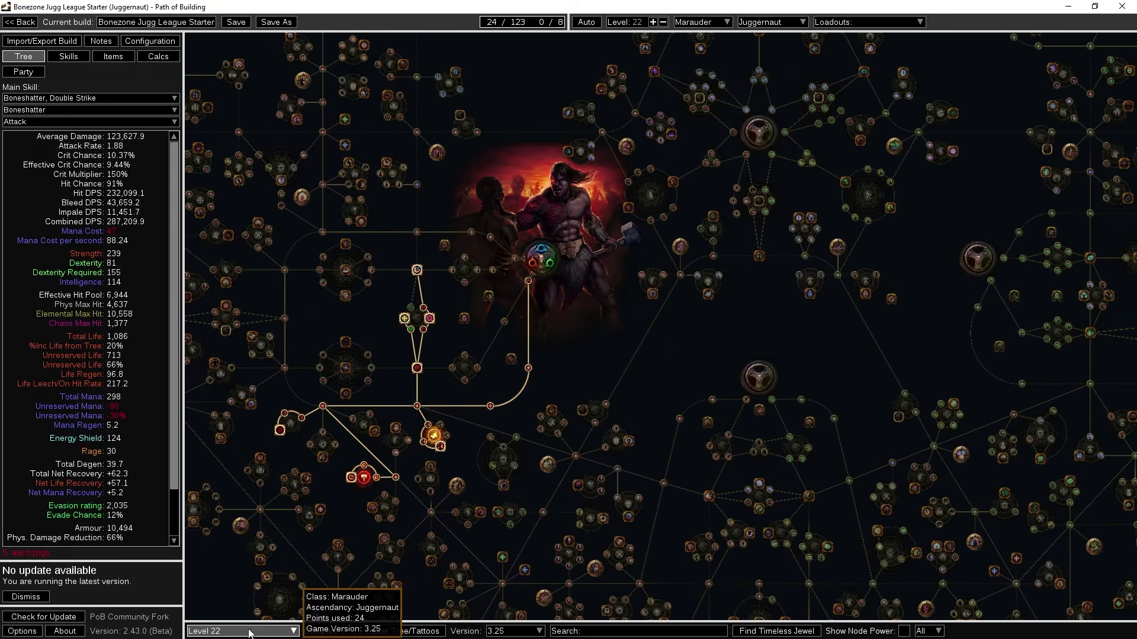
scroll(248, 631, "down", 1)
left_click_drag(578, 371, 595, 222)
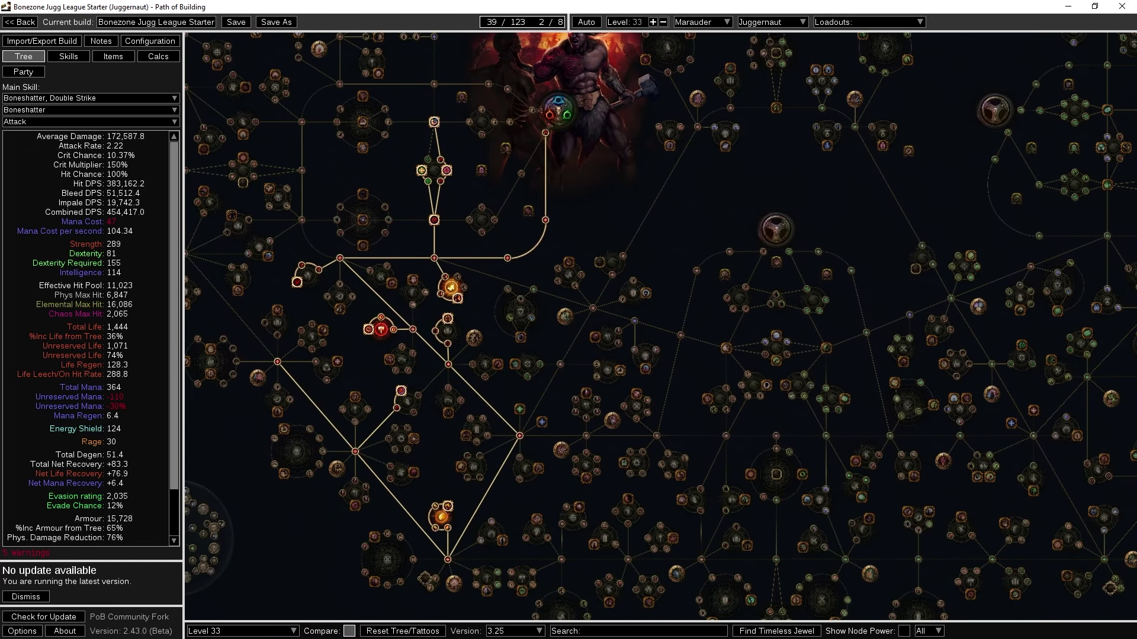
scroll(283, 635, "down", 1)
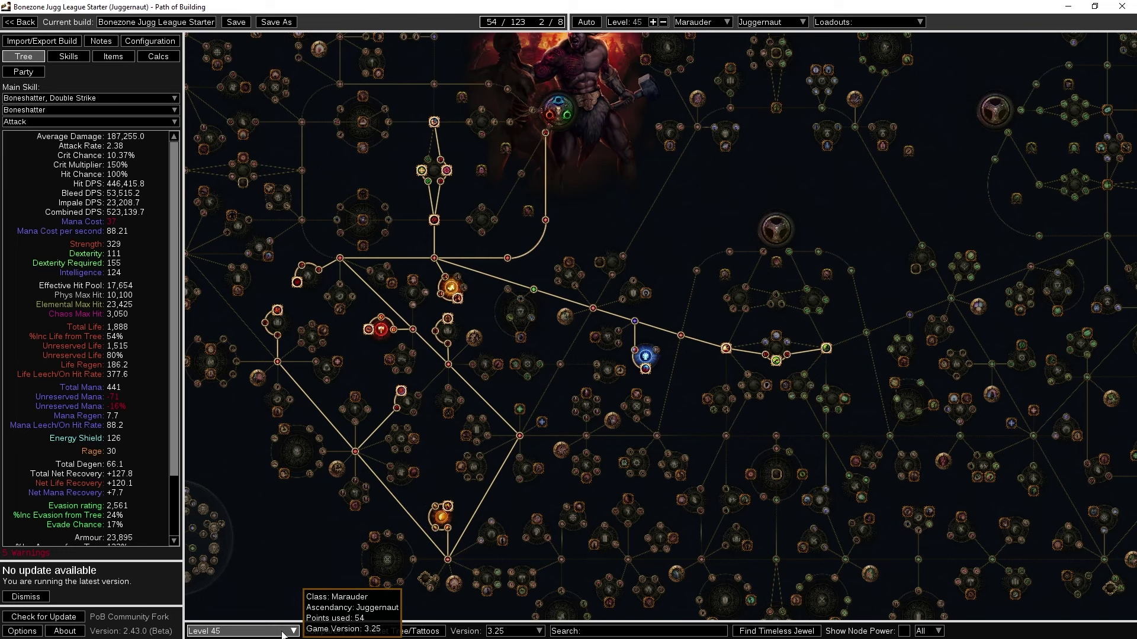
scroll(283, 635, "down", 1)
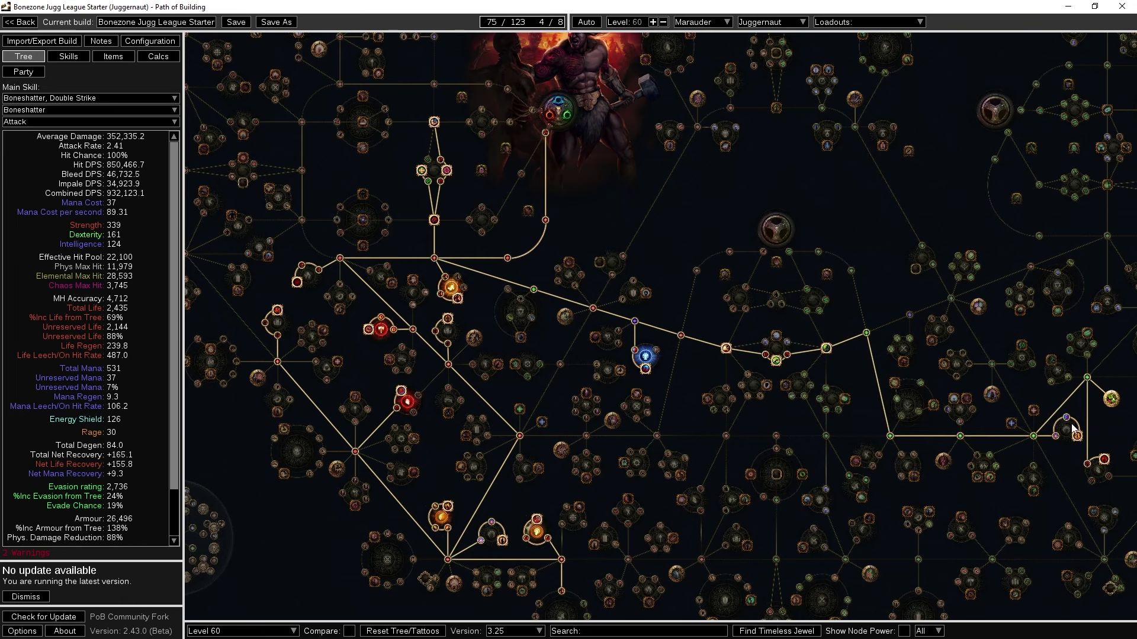
mouse_move(648, 356)
mouse_move(959, 421)
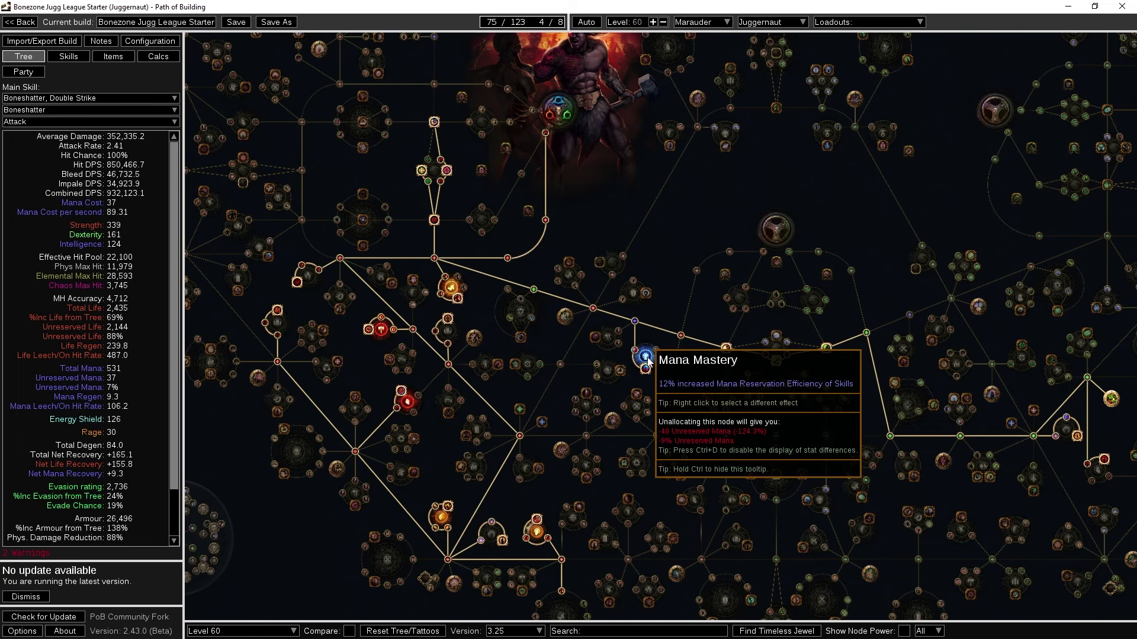
Bring the Juggernaut ascendancy nodes into view and load the Level 33 passive tree
left_click_drag(563, 343, 766, 231)
left_click_drag(256, 393, 515, 373)
scroll(459, 322, "up", 5)
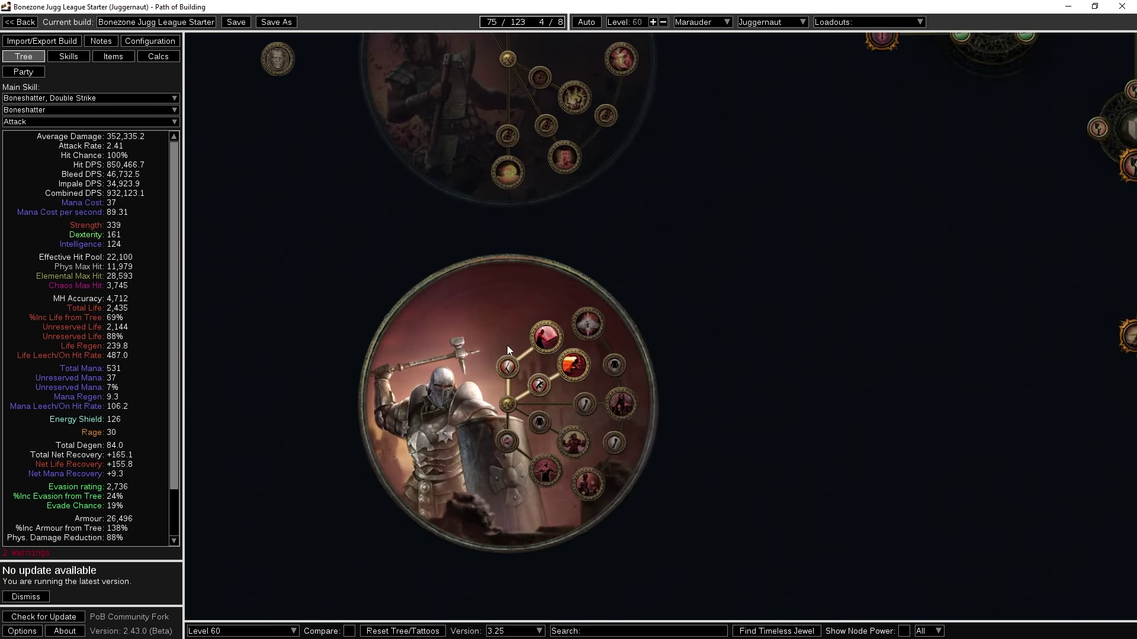
left_click(264, 631)
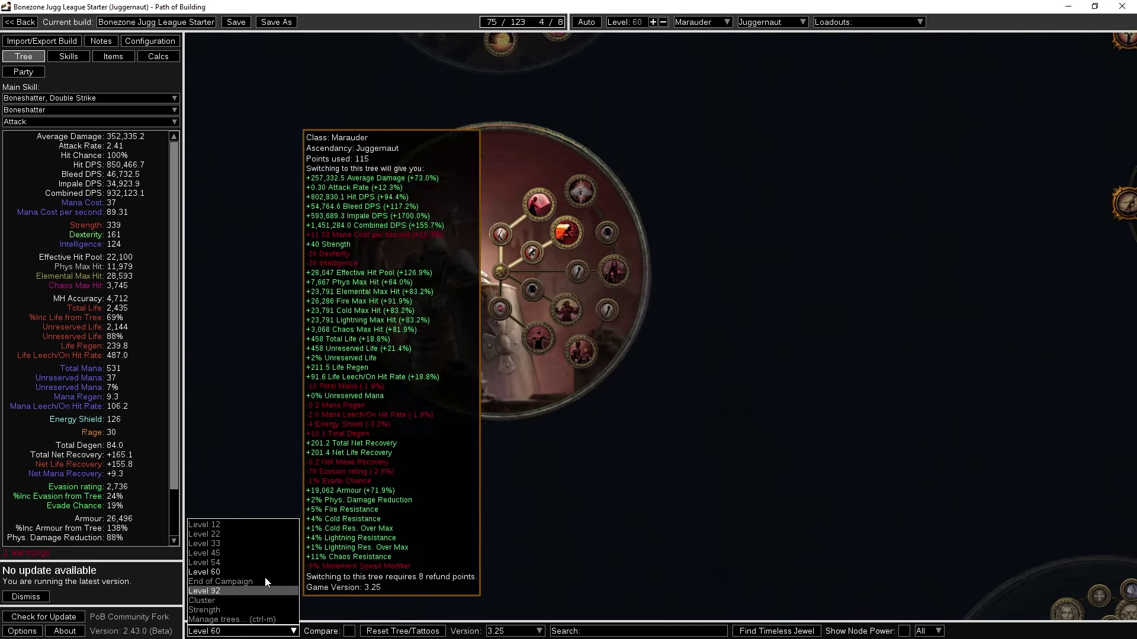
left_click(264, 543)
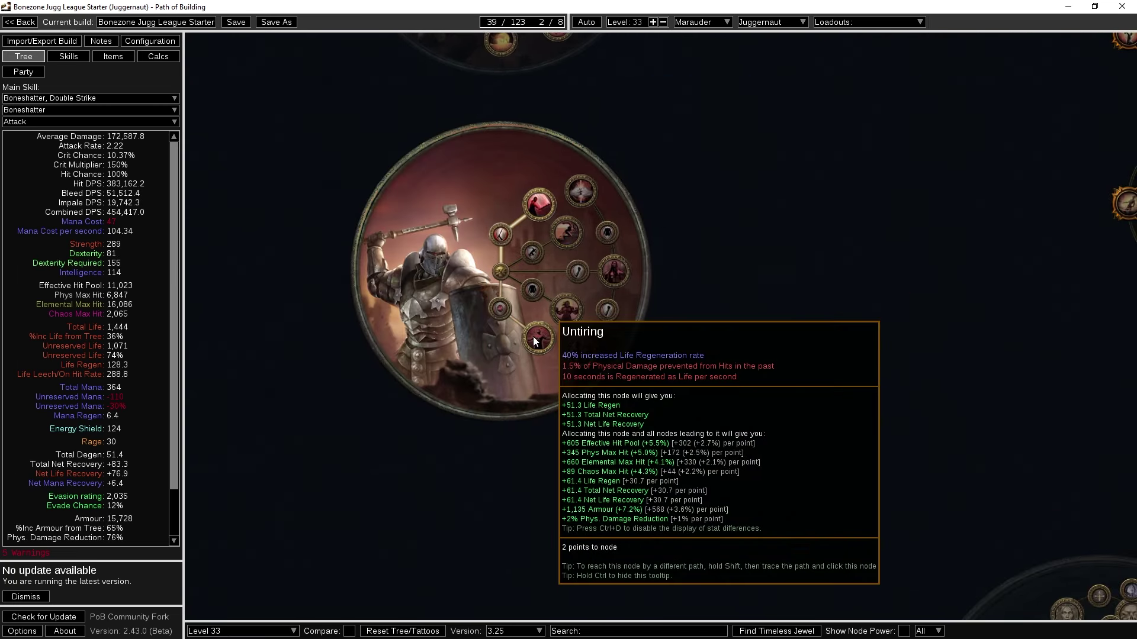
mouse_move(533, 203)
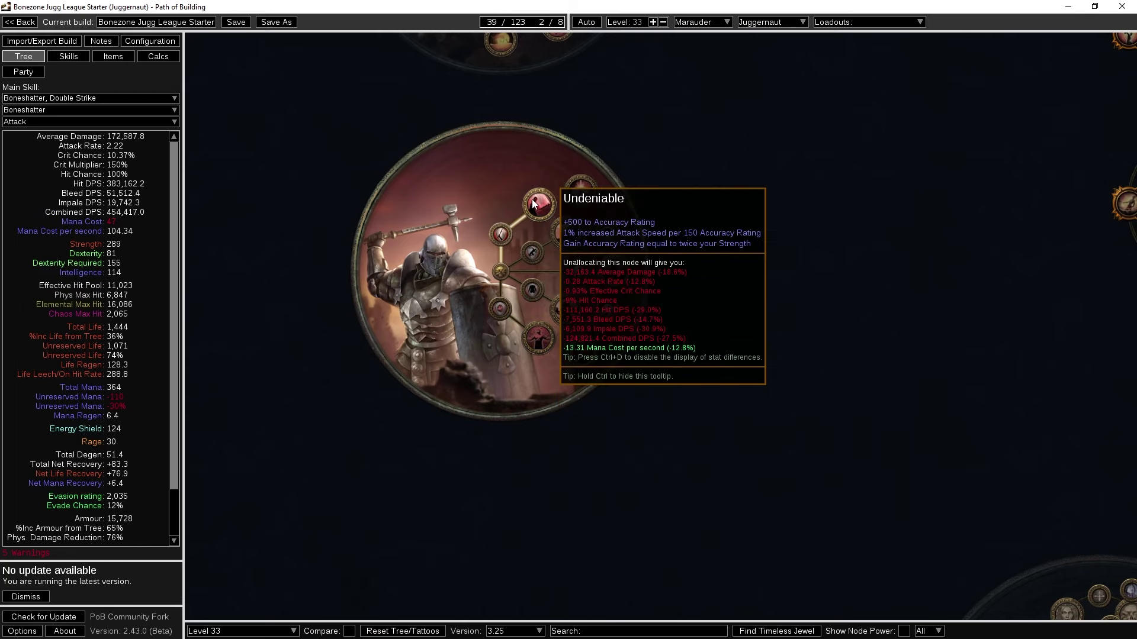
mouse_move(570, 319)
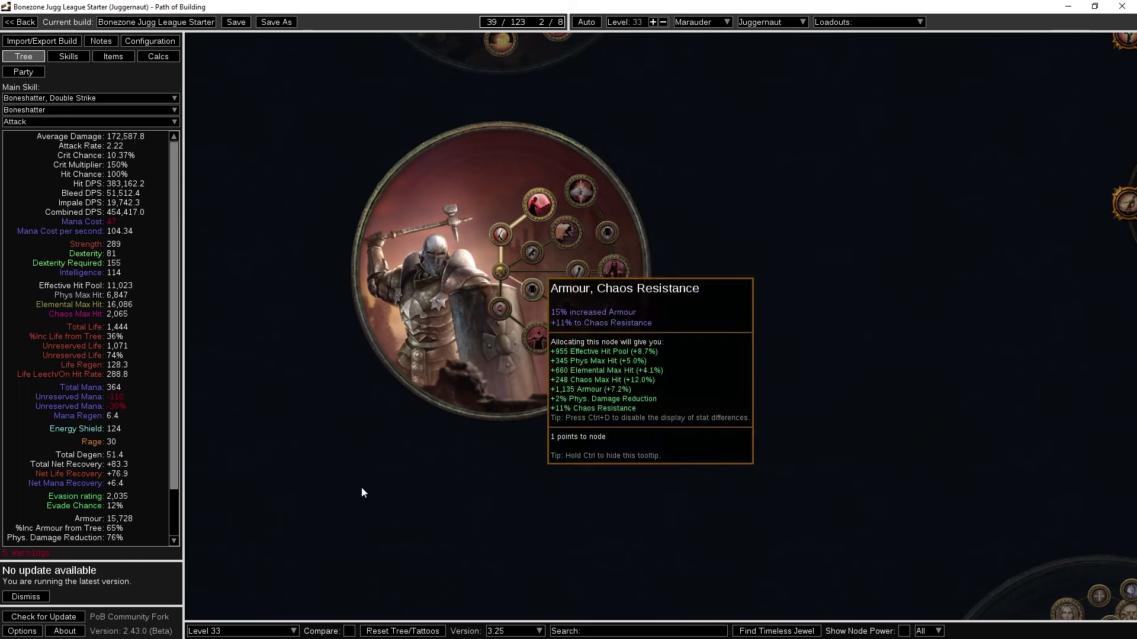
Load the End of Campaign passive tree, inspect its nodes, then move on to the later tree versions
left_click(253, 632)
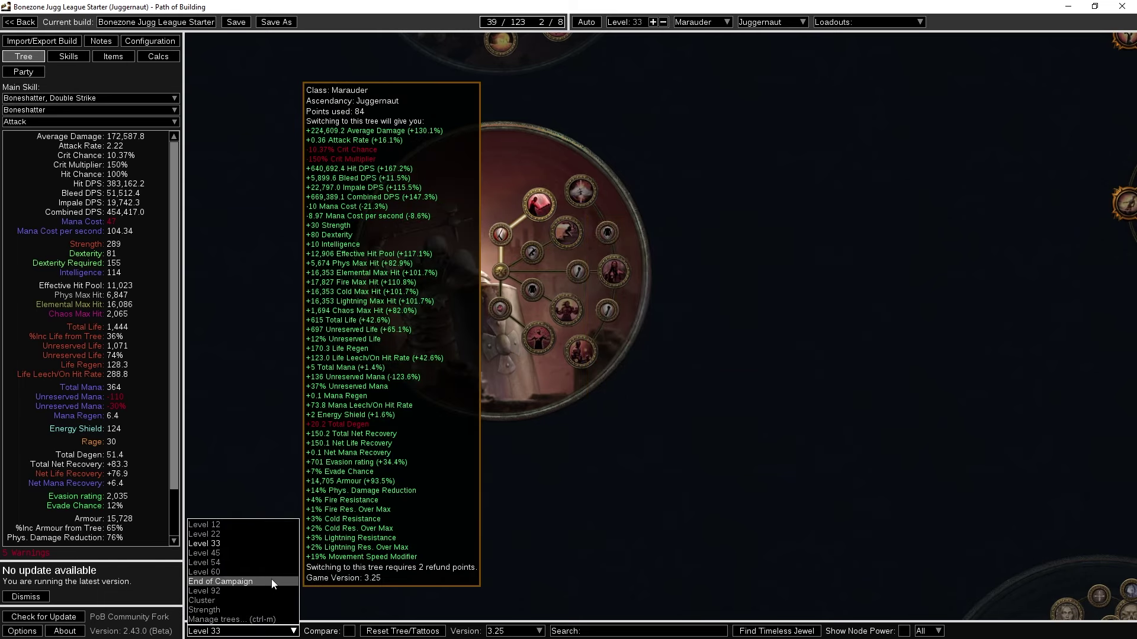
left_click(271, 578)
mouse_move(545, 342)
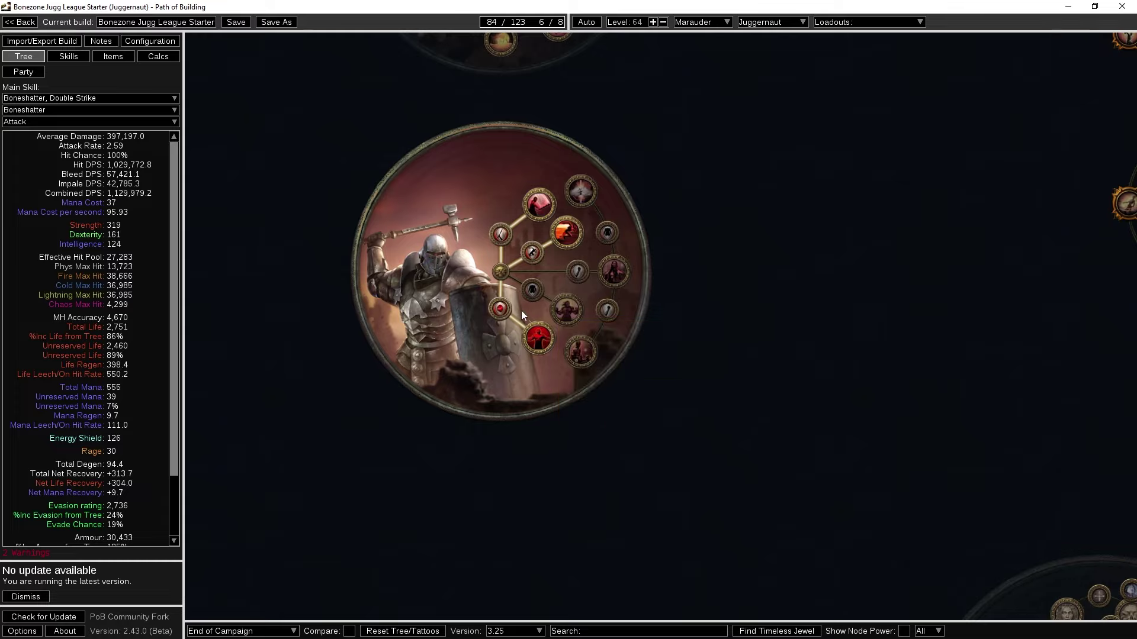
mouse_move(500, 313)
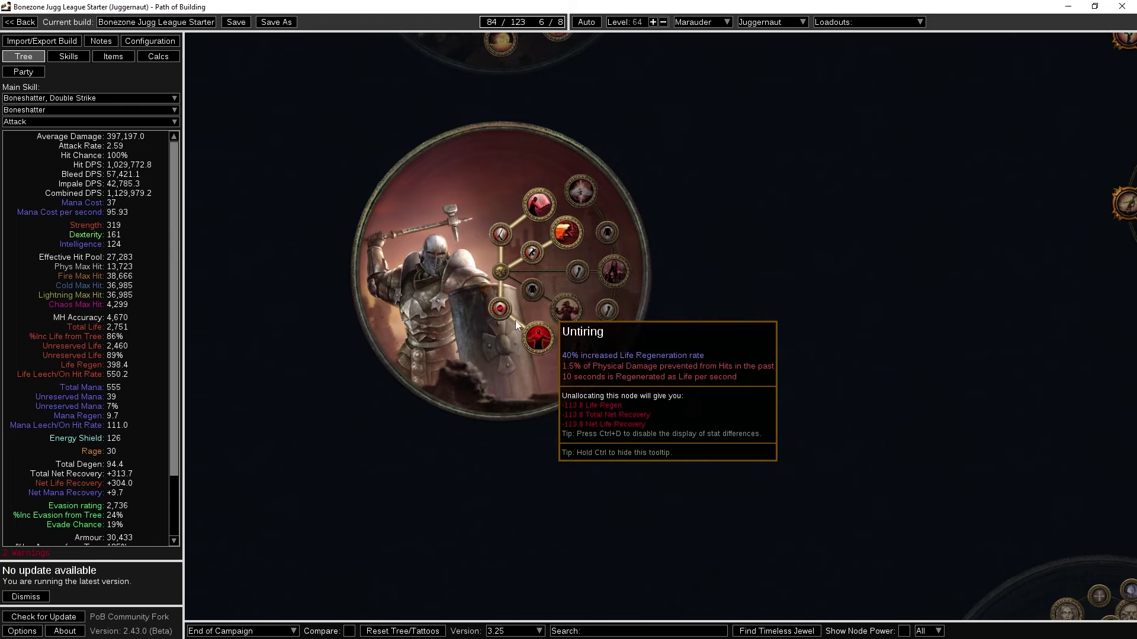
scroll(509, 305, "down", 1)
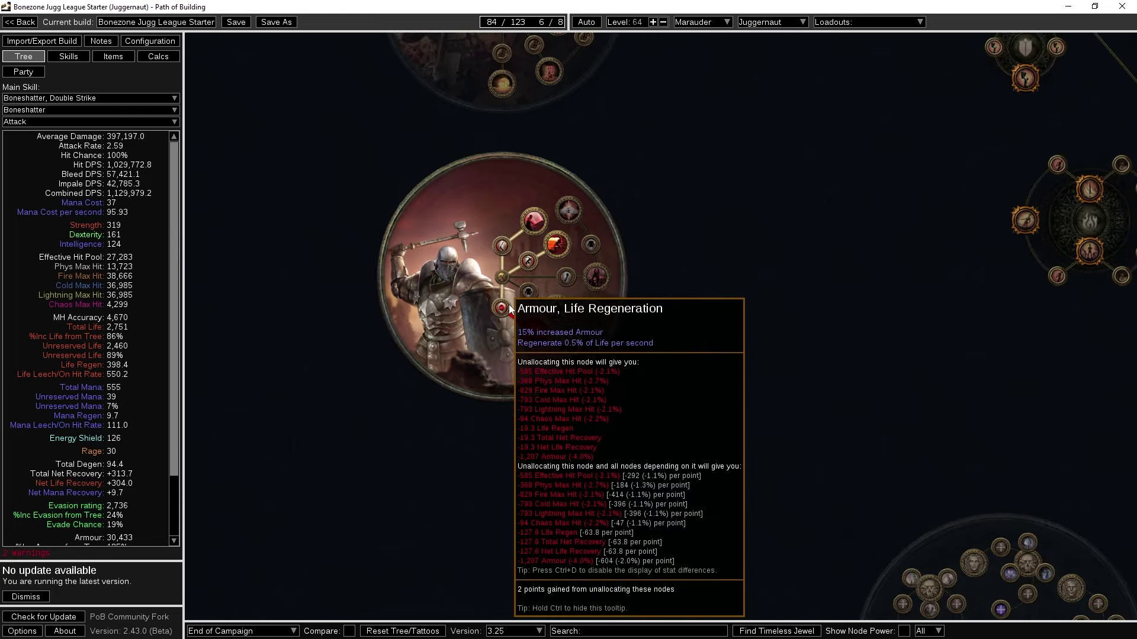
scroll(509, 305, "down", 1)
scroll(512, 323, "up", 1)
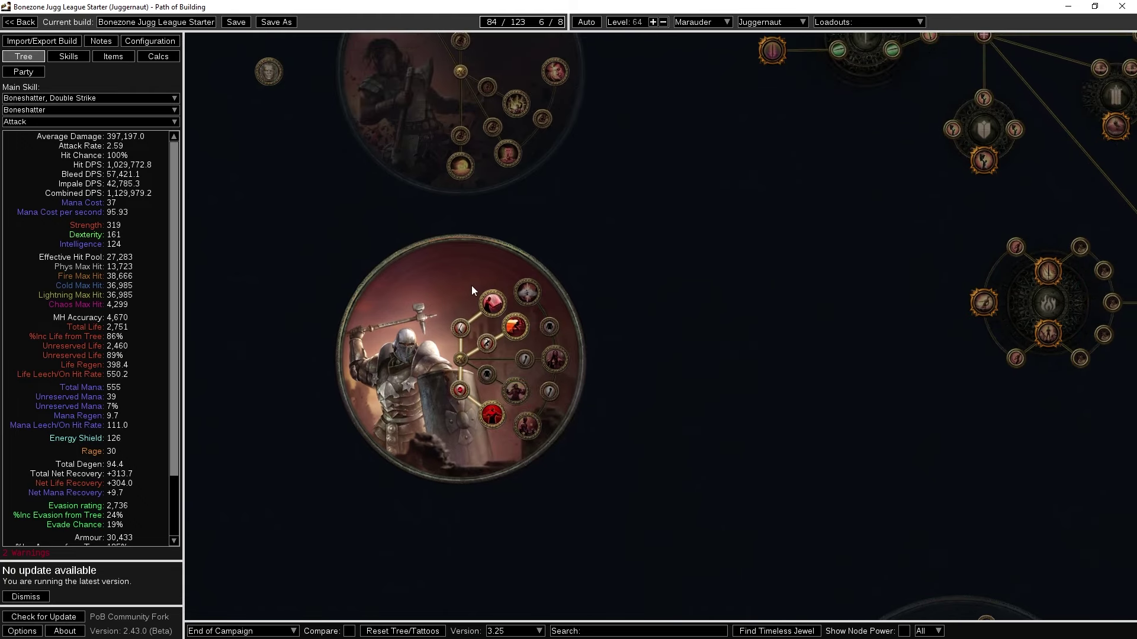
mouse_move(490, 415)
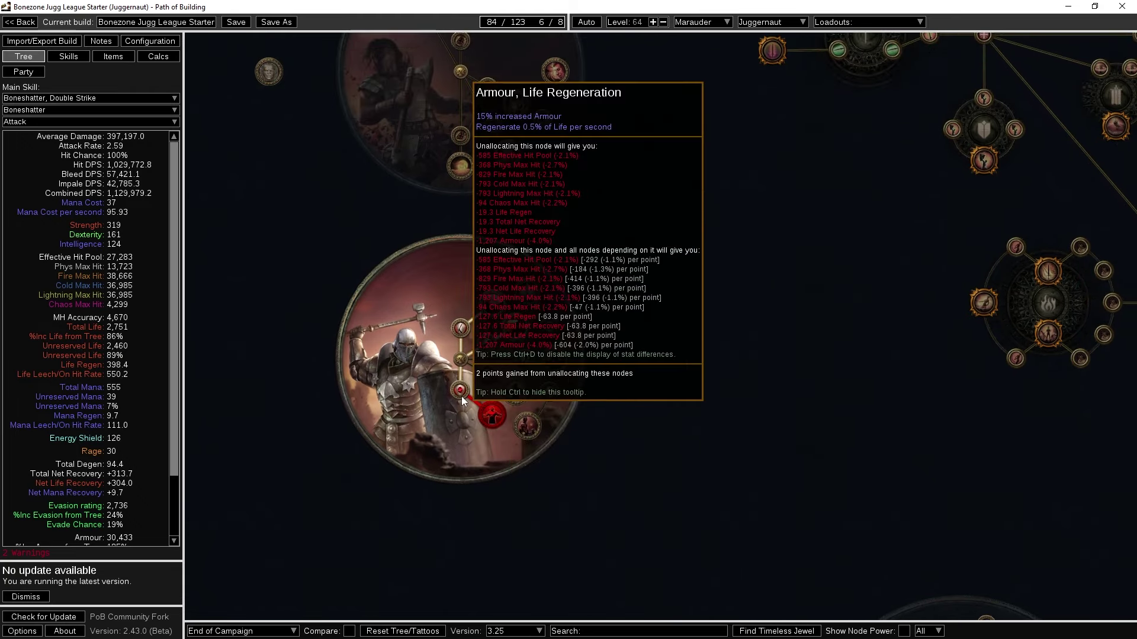
mouse_move(515, 337)
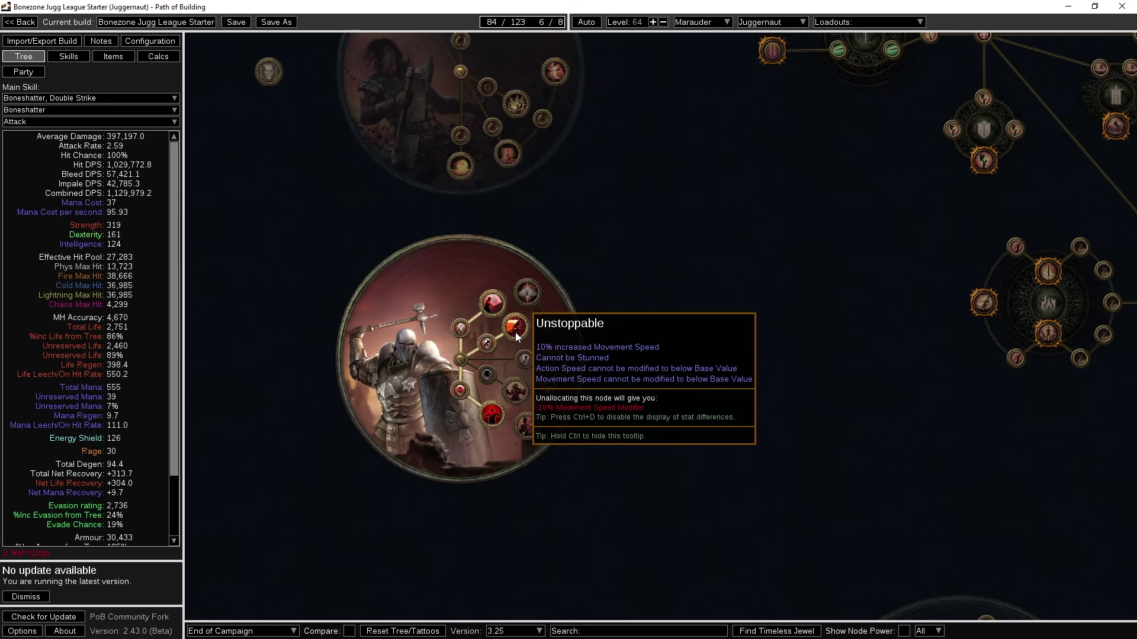
scroll(515, 332, "down", 4)
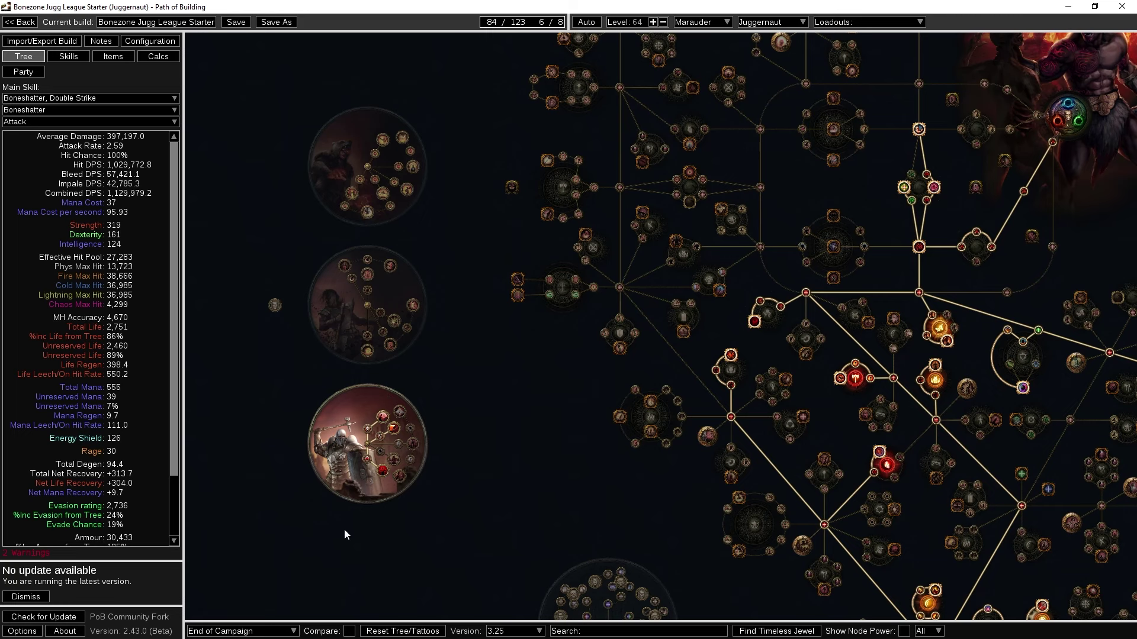
scroll(267, 633, "down", 1)
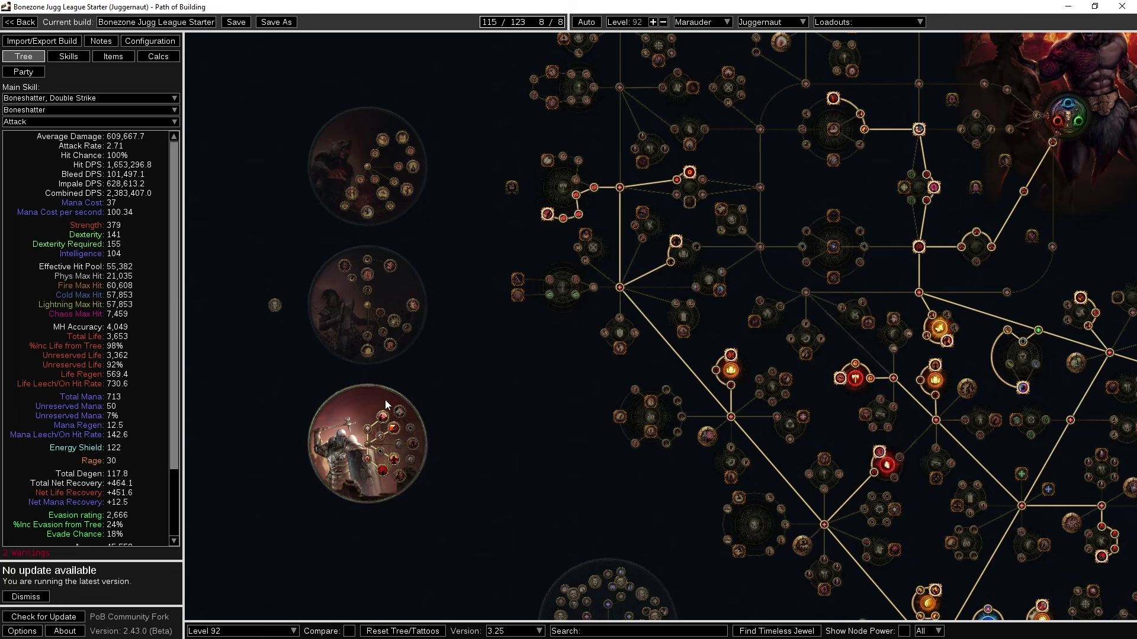
scroll(358, 485, "up", 5)
left_click_drag(424, 460, 436, 488)
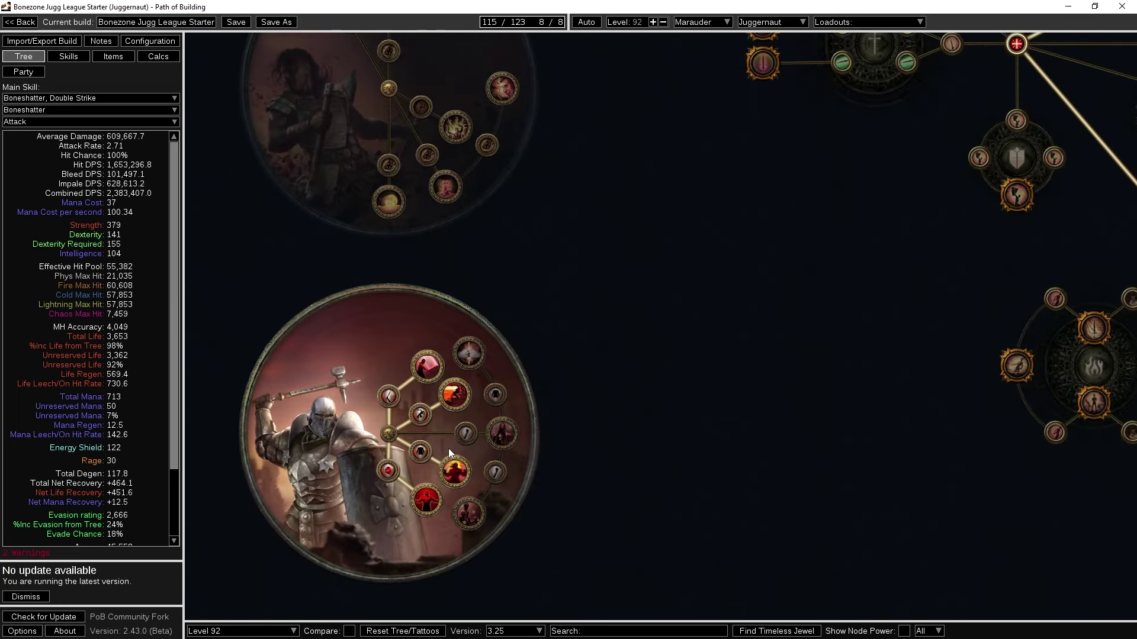
mouse_move(434, 357)
mouse_move(431, 497)
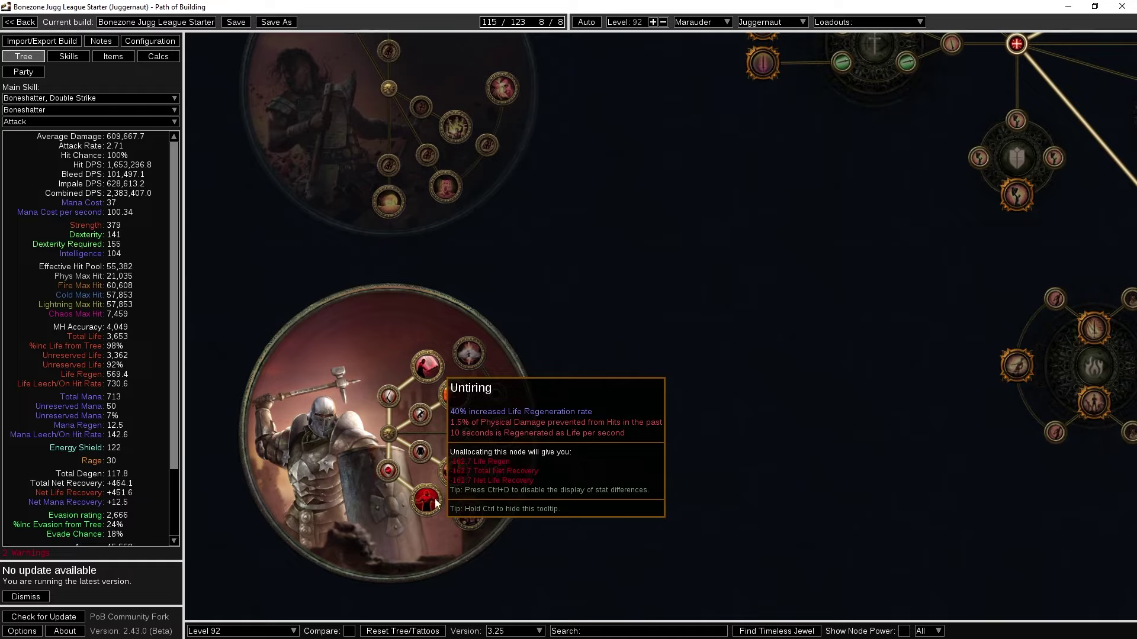
mouse_move(510, 441)
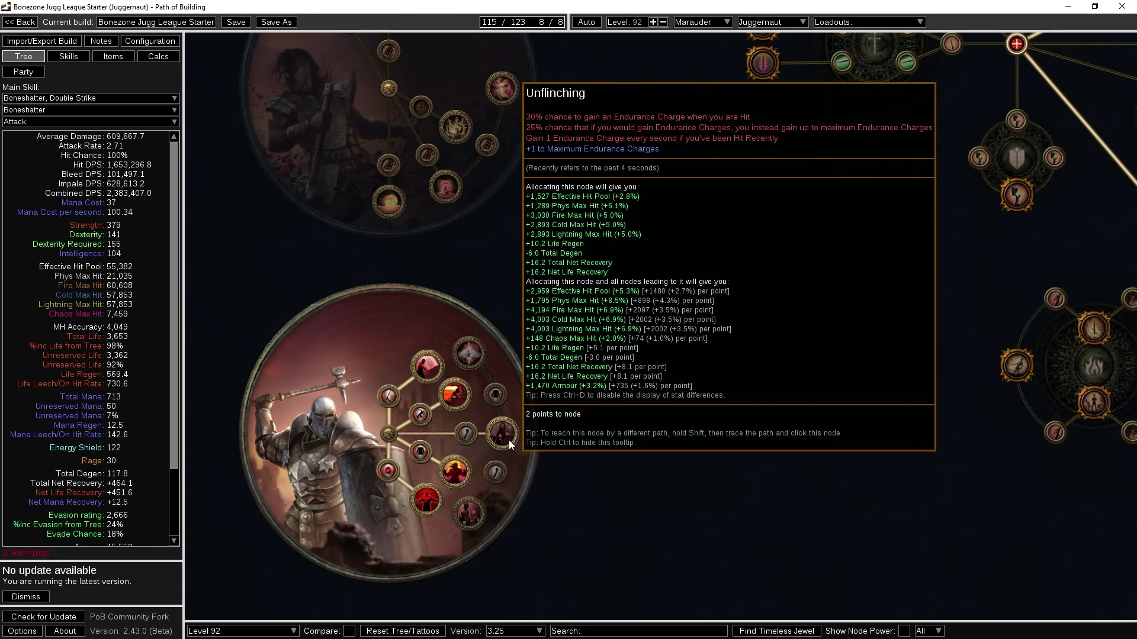
scroll(509, 439, "down", 3)
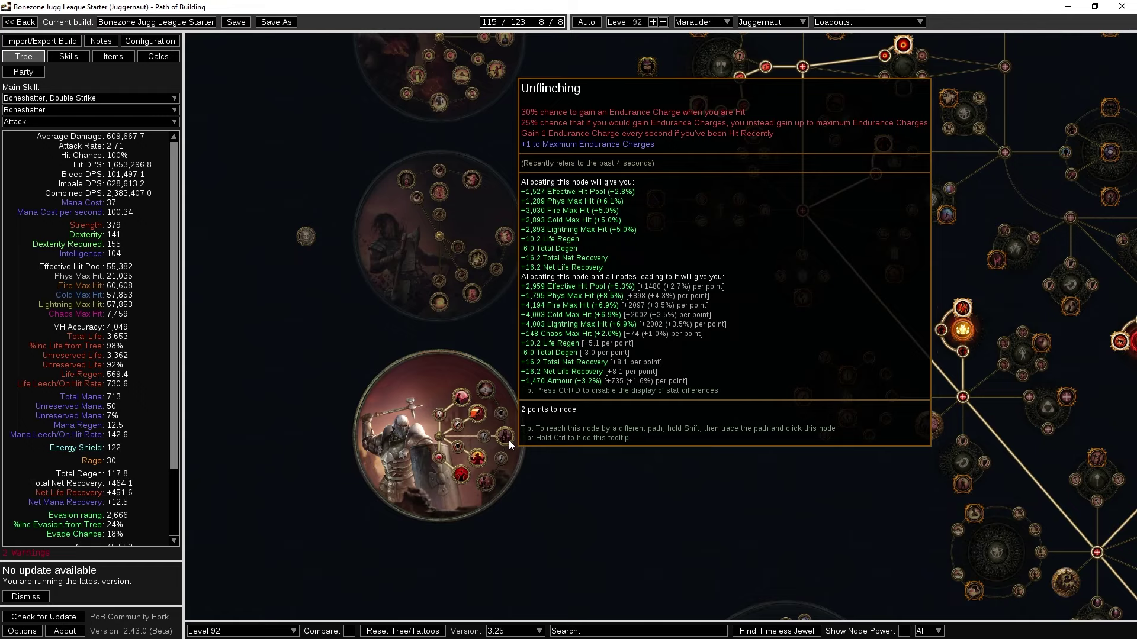
left_click_drag(552, 430, 499, 437)
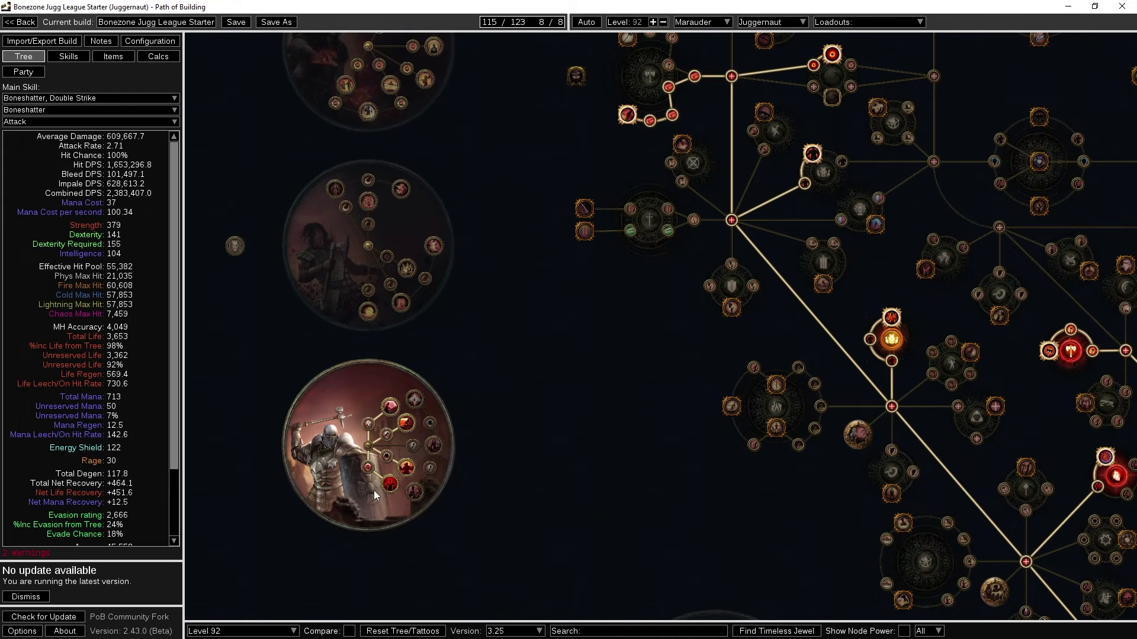
In the Skills tab, disable Double Strike in the Boneshatter body-armour group and select the Ancestral Cry Automation group
left_click_drag(534, 421, 523, 449)
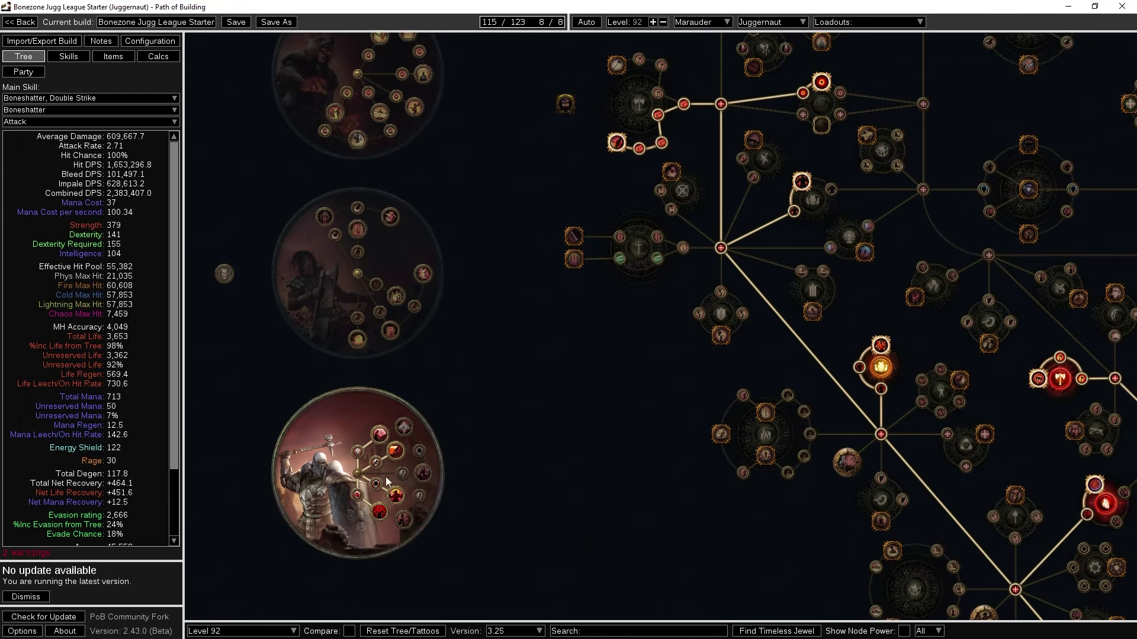
key("ctrl+2")
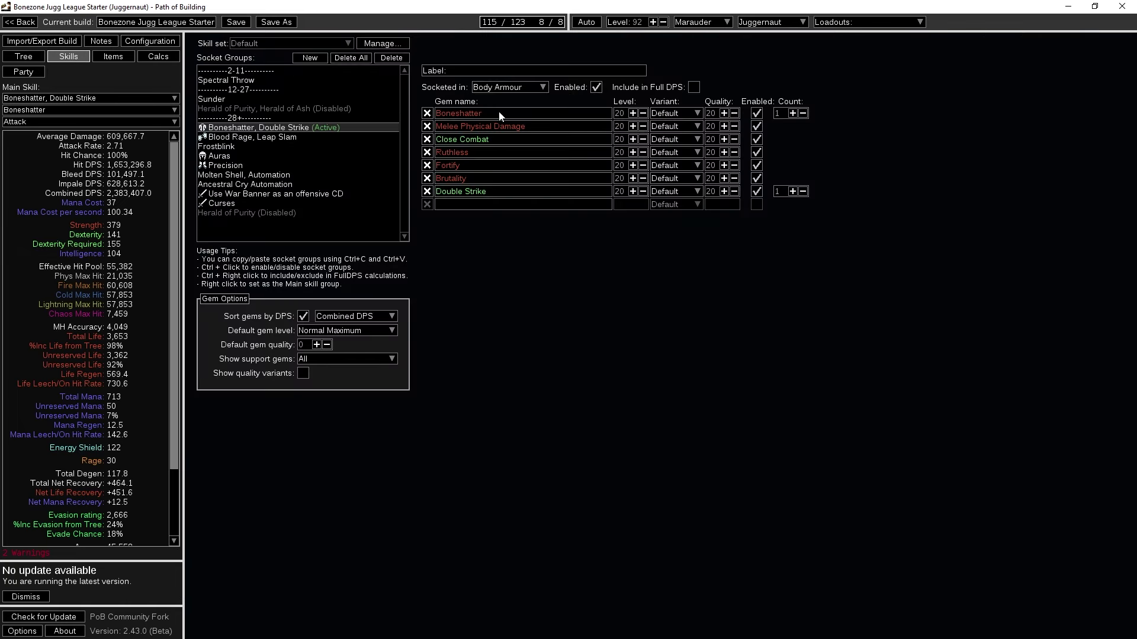
left_click(757, 191)
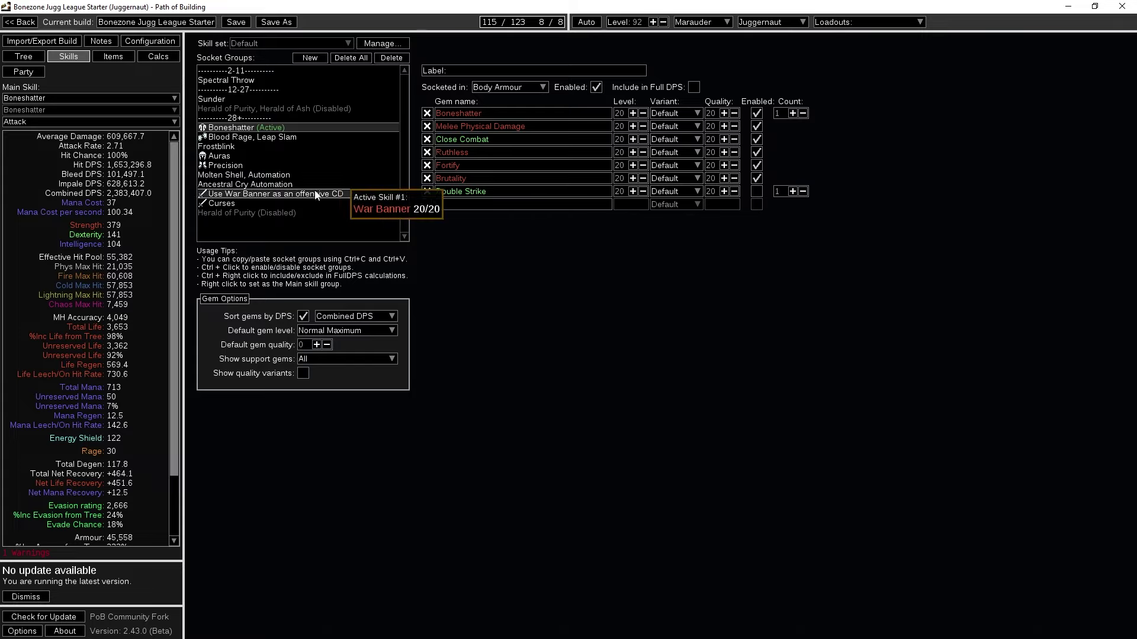
left_click(304, 184)
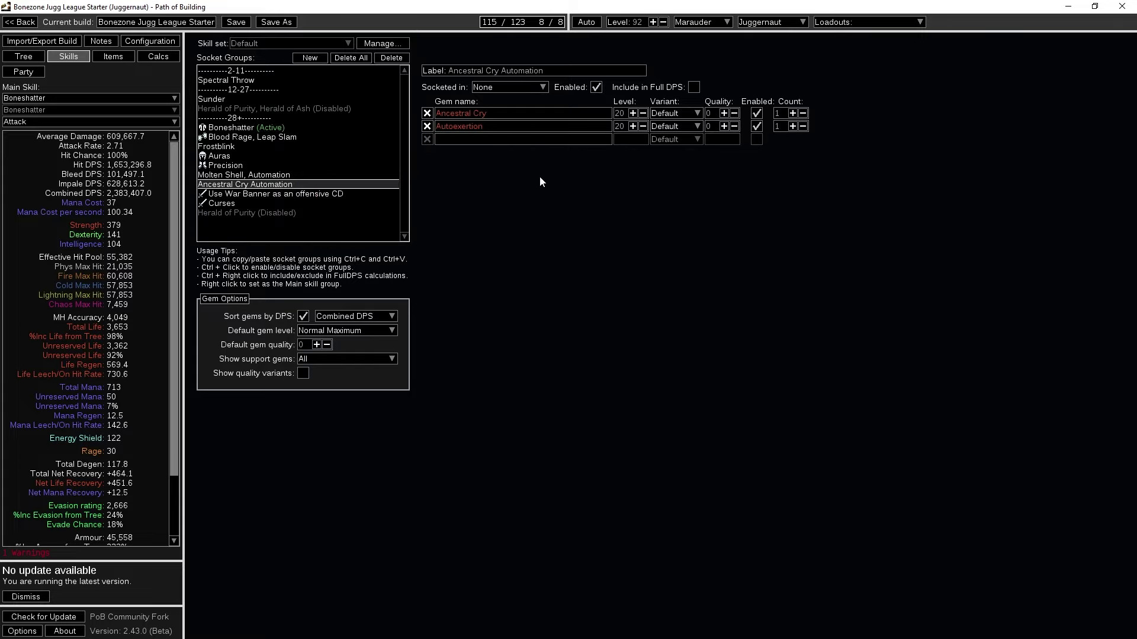
mouse_move(541, 127)
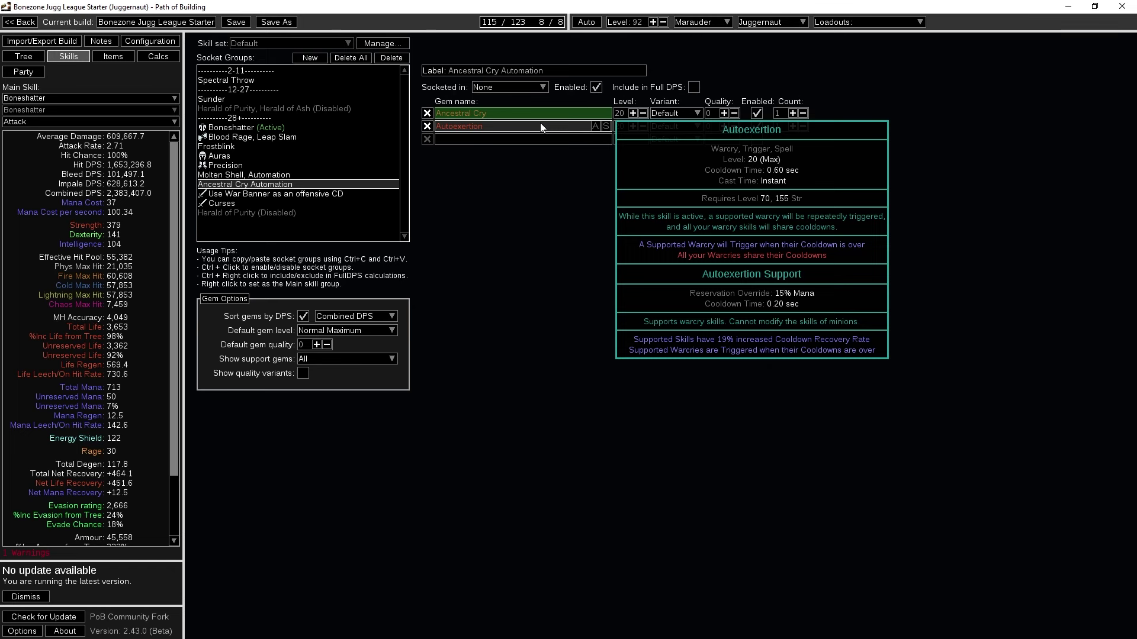
left_click(24, 56)
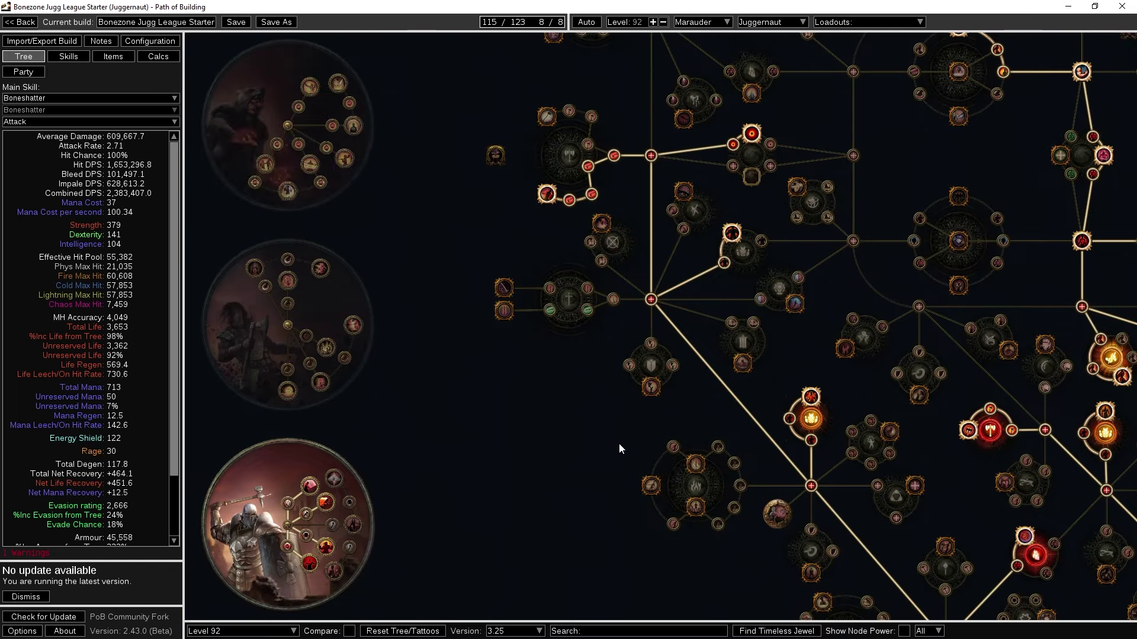
scroll(846, 379, "down", 3)
scroll(654, 412, "up", 2)
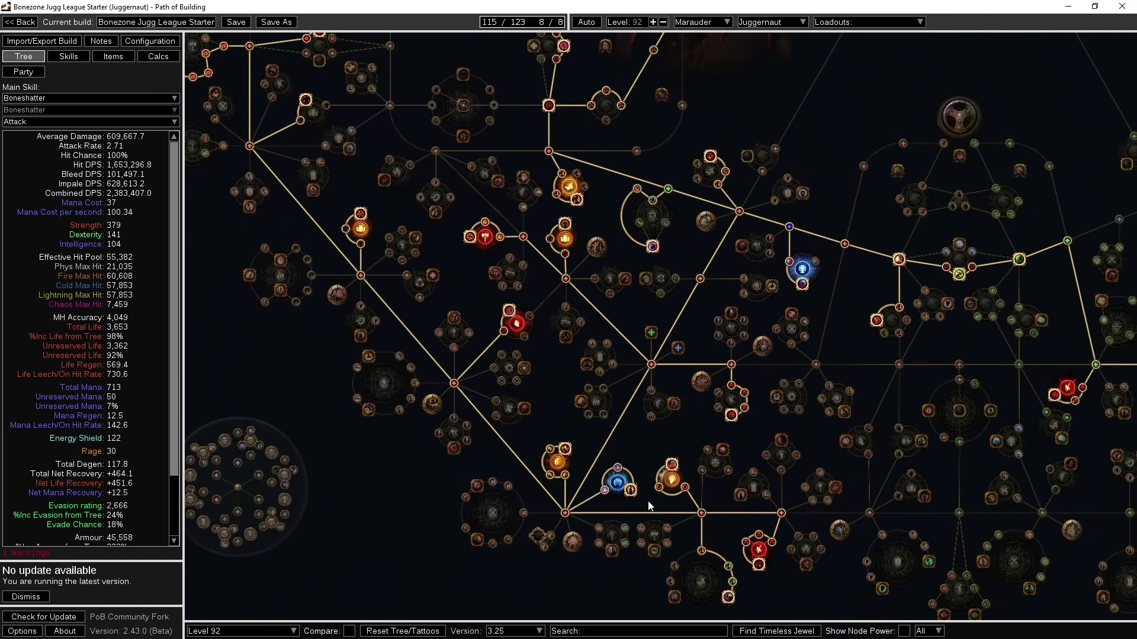
left_click_drag(909, 241, 605, 285)
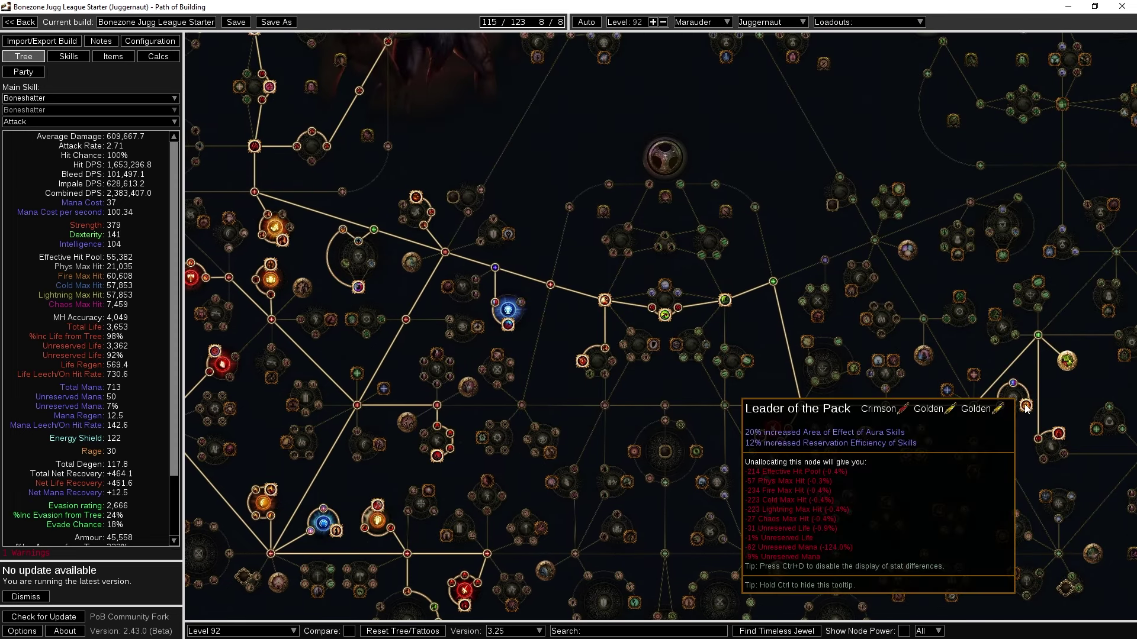
left_click(68, 56)
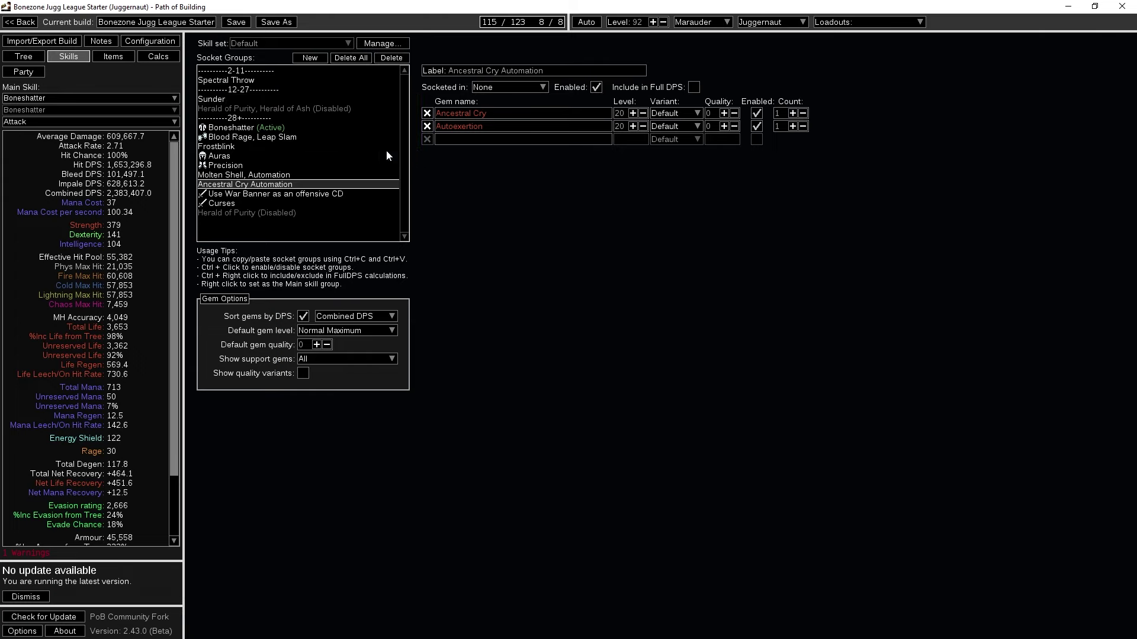
left_click(331, 168)
left_click(332, 157)
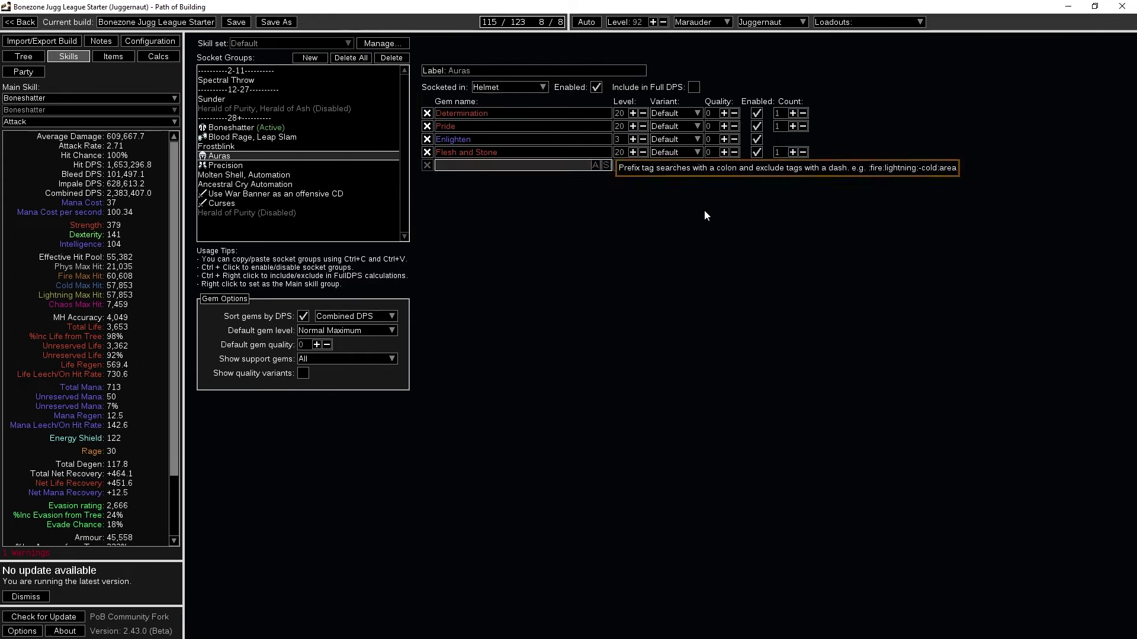
left_click(756, 152)
left_click(756, 139)
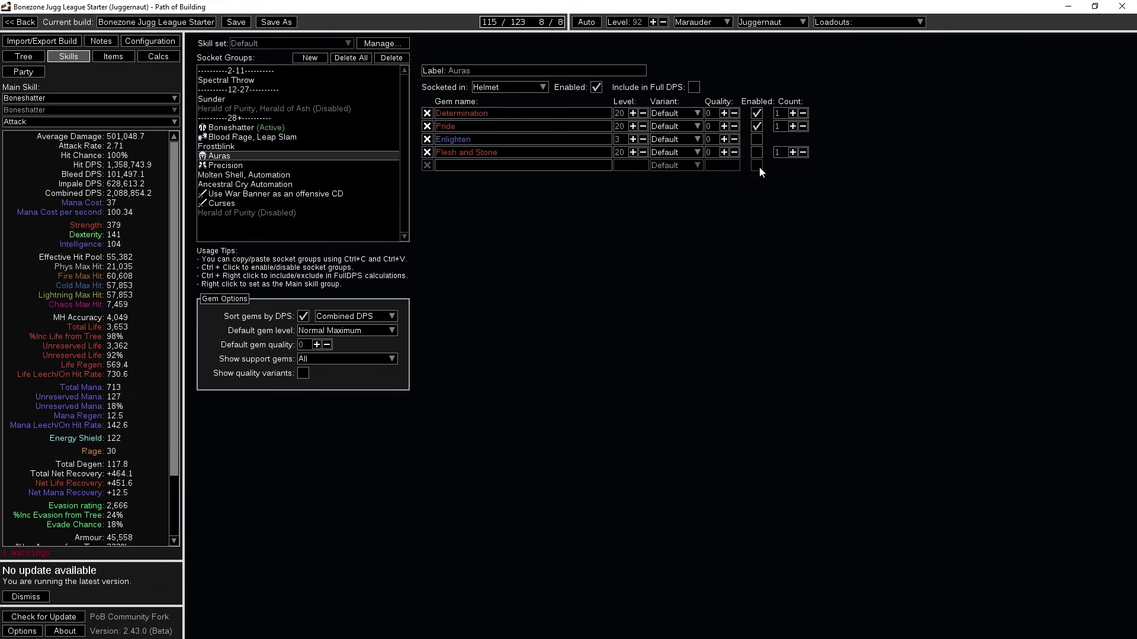
left_click(756, 139)
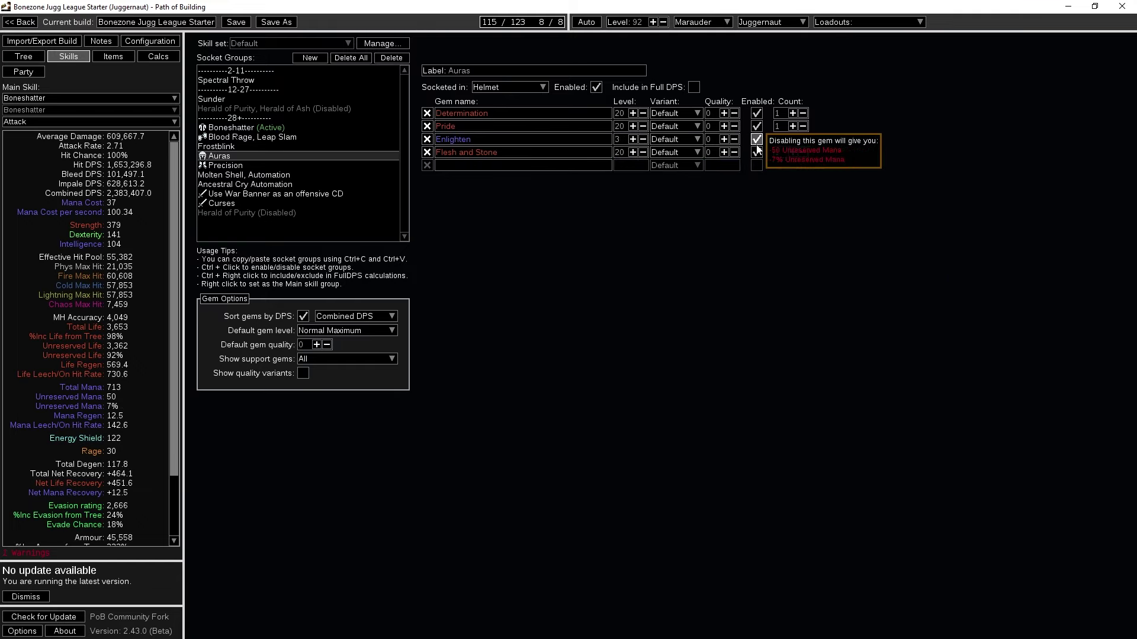
left_click(756, 152)
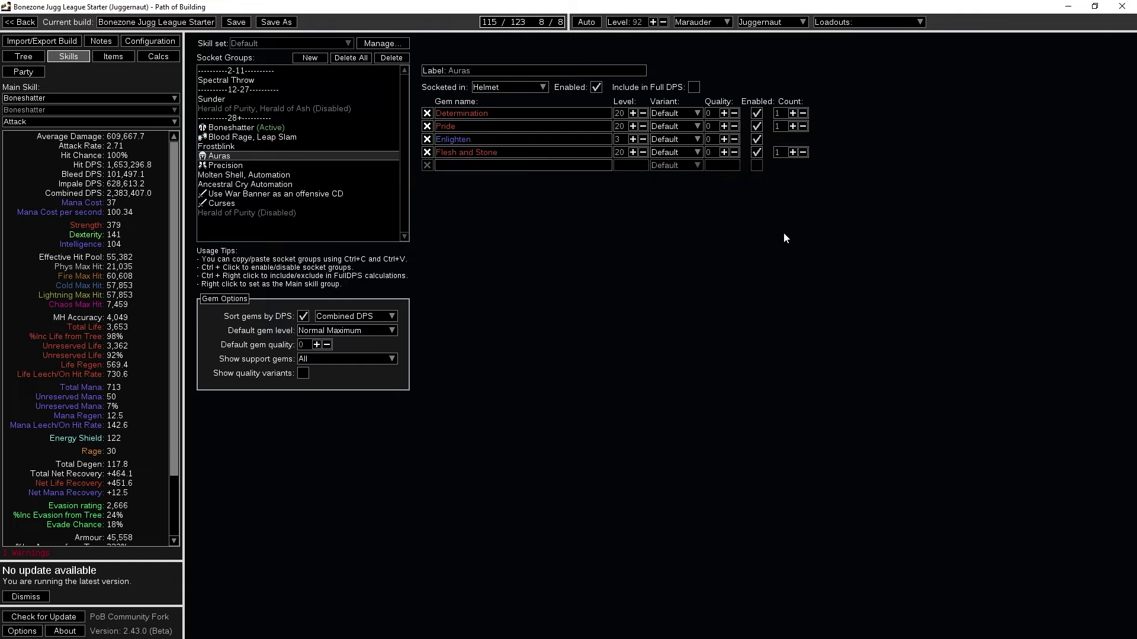
left_click(316, 186)
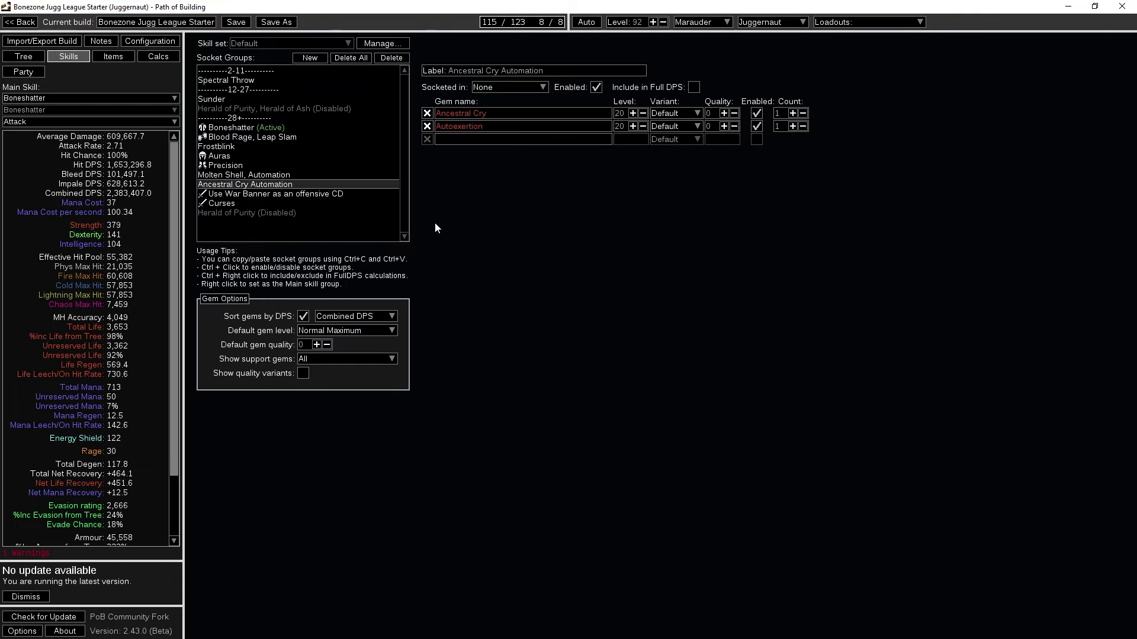
left_click(24, 56)
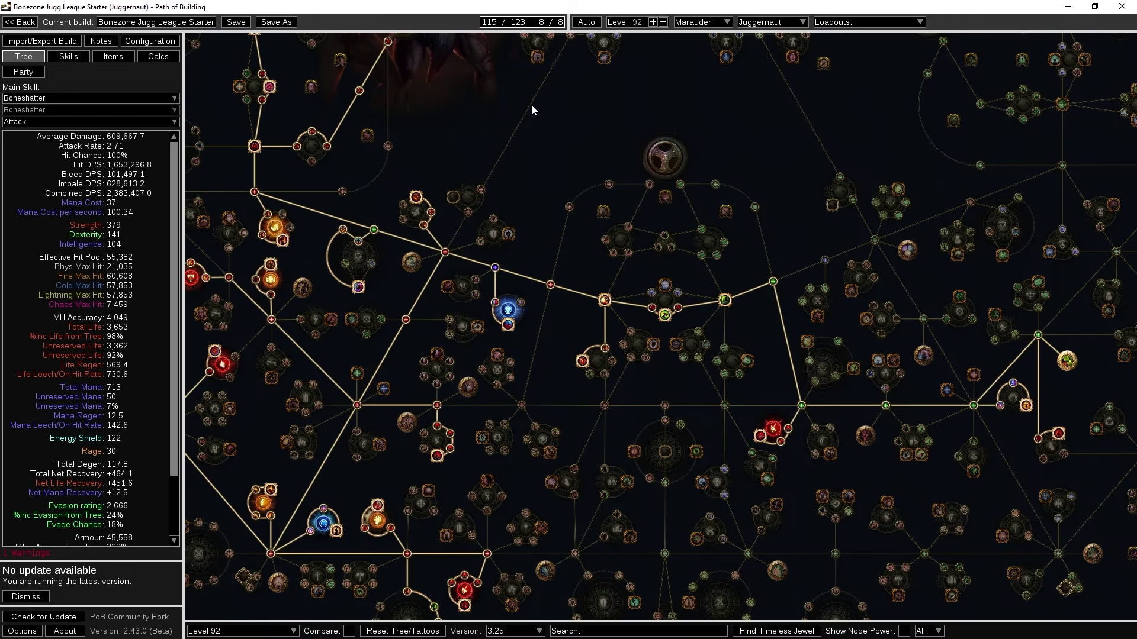
Review the Level 92 tree and equipped items, then switch to the Cluster tree (level 95, 118/123 points)
scroll(527, 111, "down", 2)
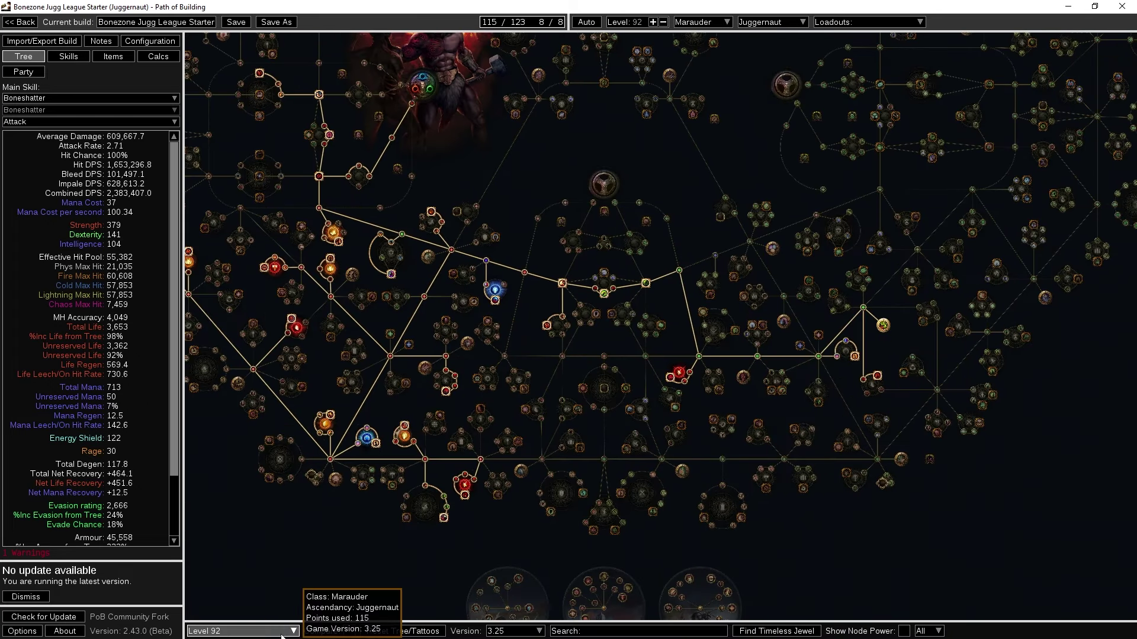
scroll(460, 536, "down", 3)
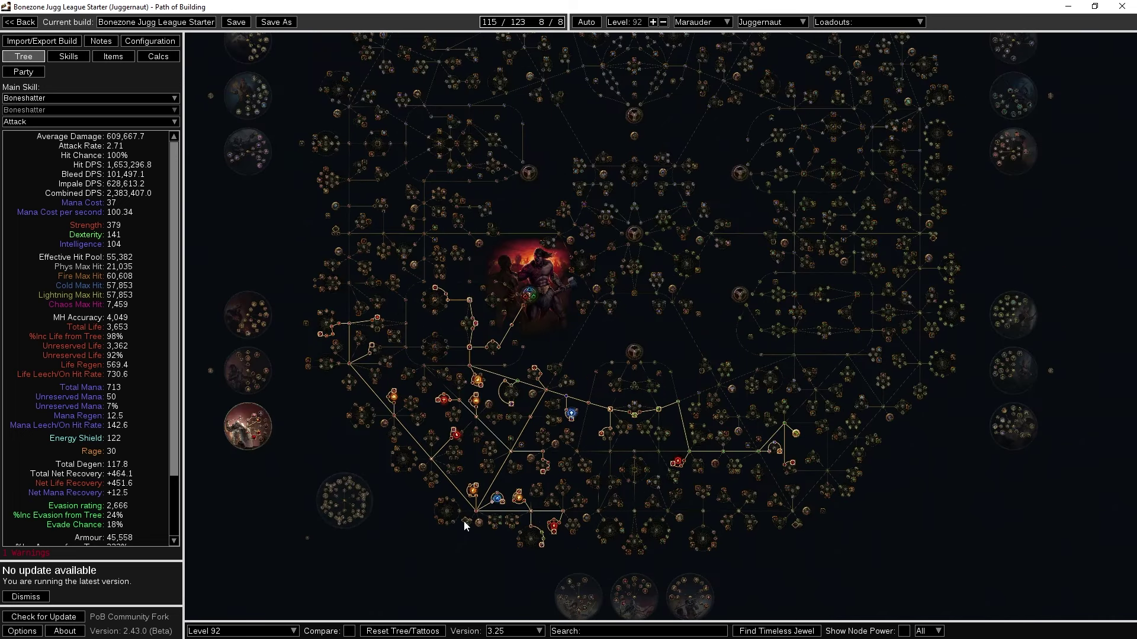
left_click_drag(576, 349, 590, 321)
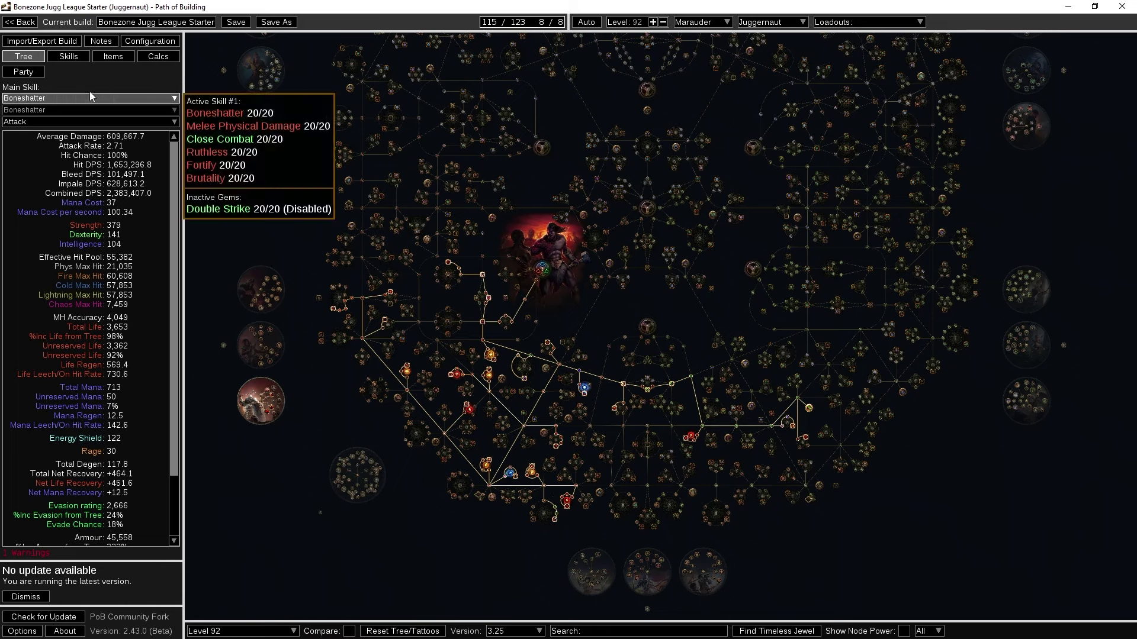
left_click(111, 57)
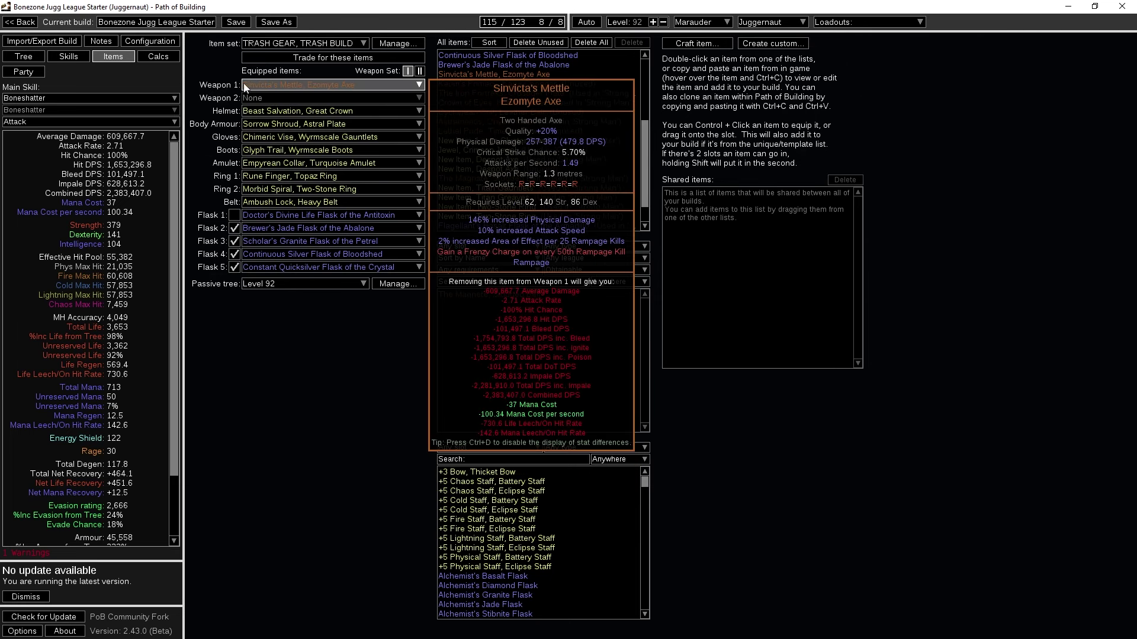
left_click(25, 57)
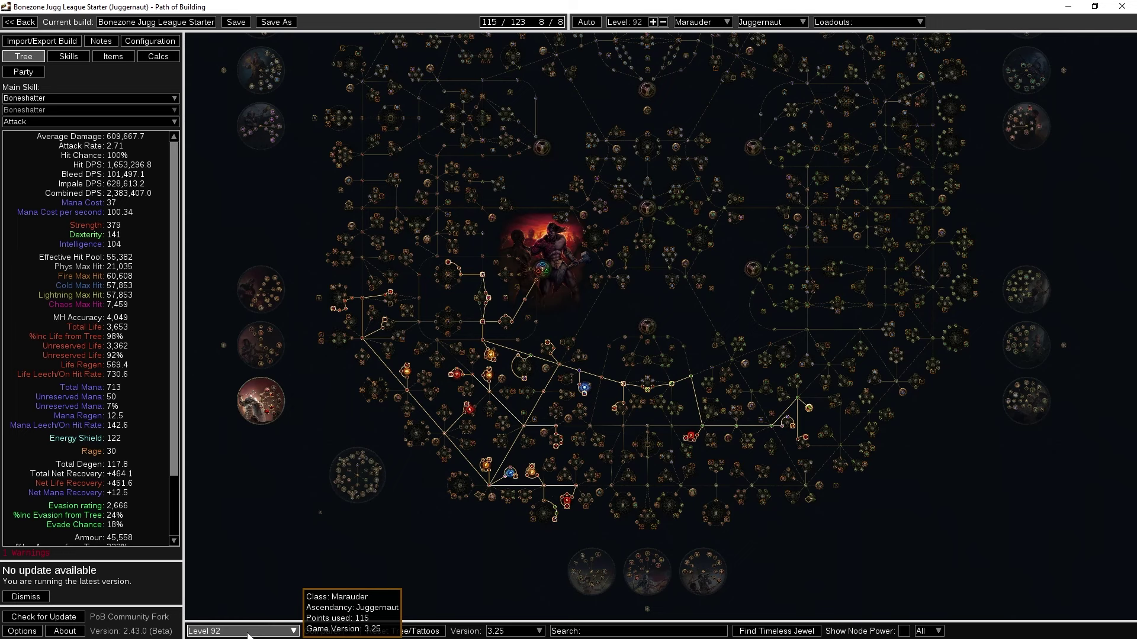
scroll(256, 631, "down", 1)
scroll(502, 552, "up", 2)
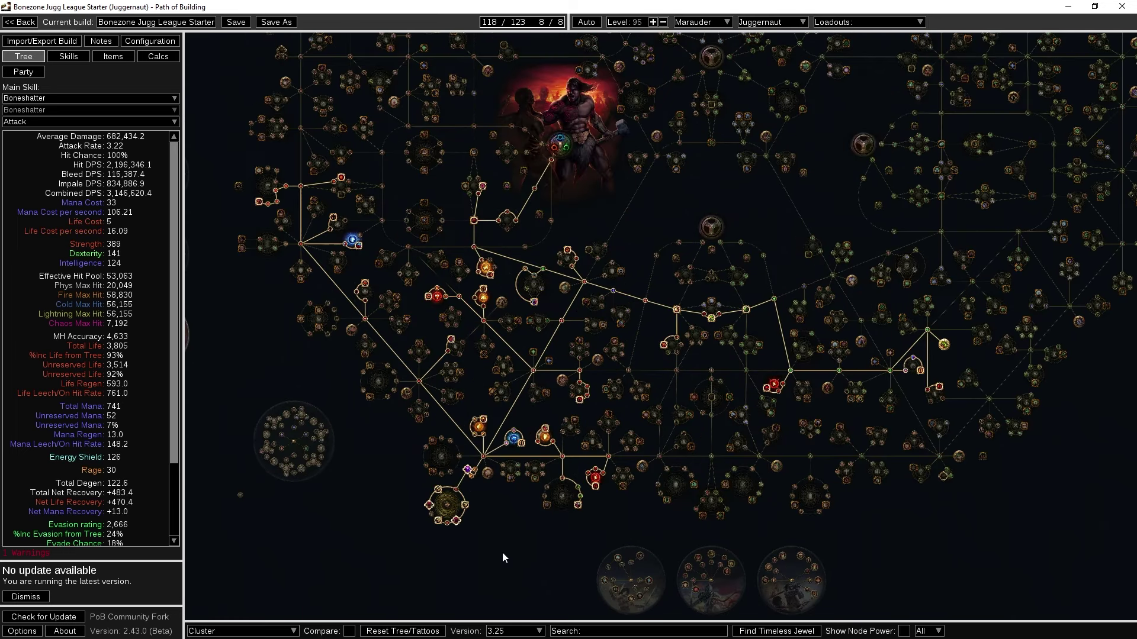
left_click_drag(502, 552, 567, 534)
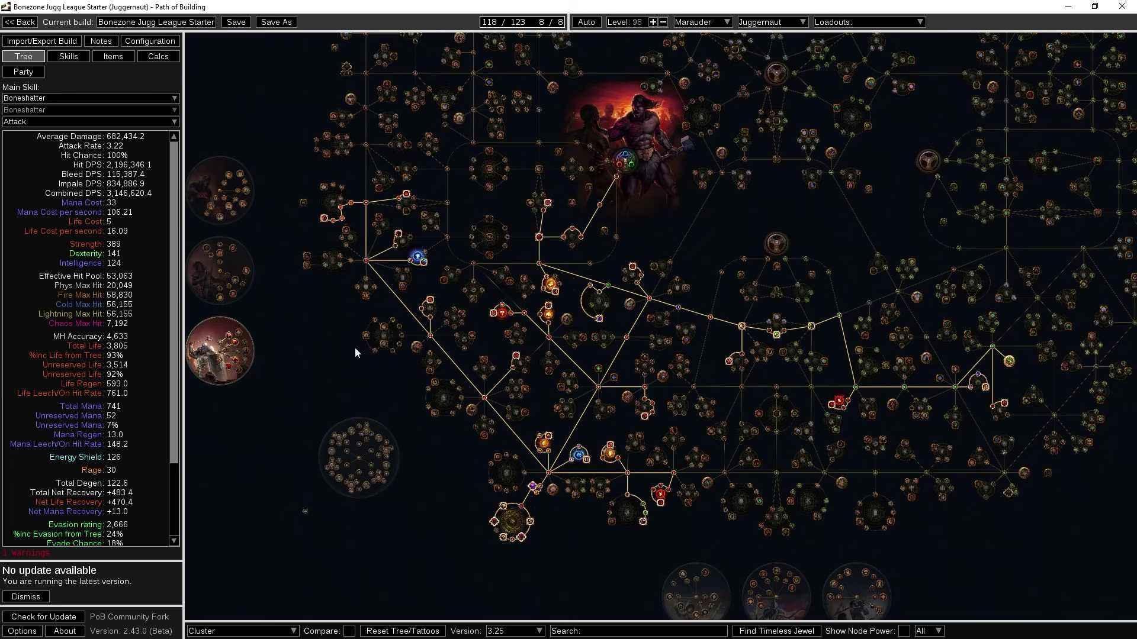
left_click(113, 58)
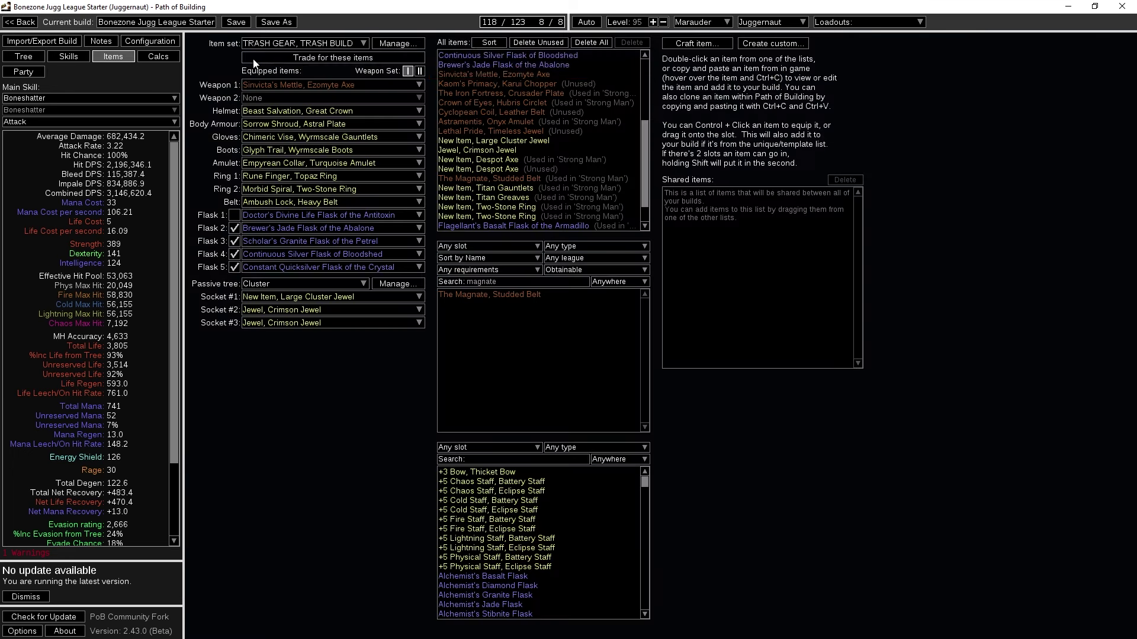
left_click(28, 57)
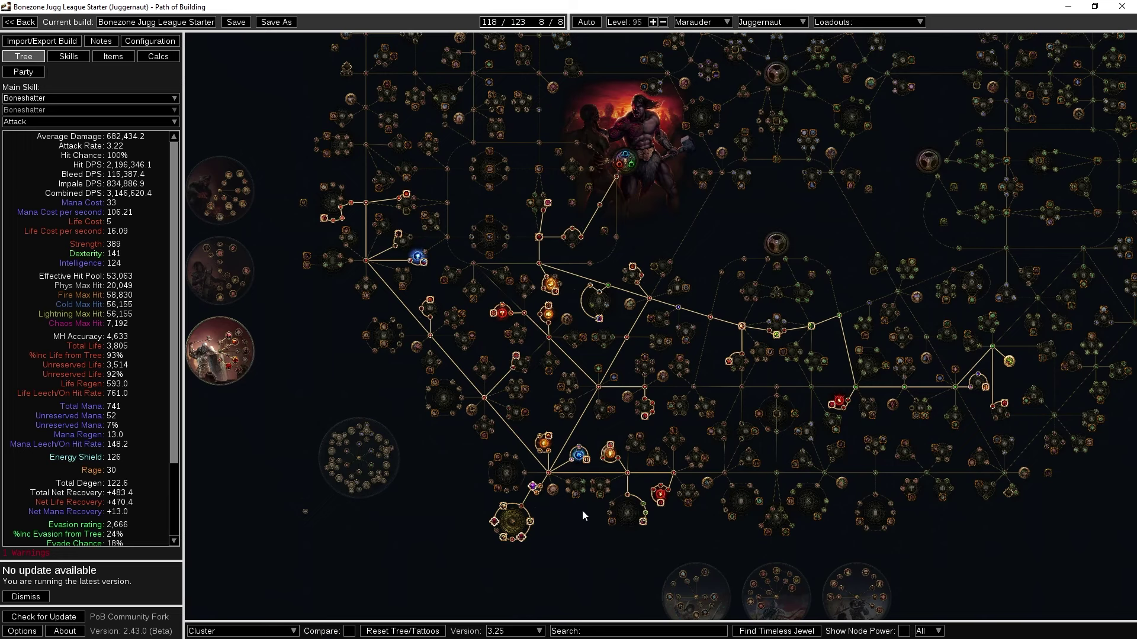
mouse_move(646, 416)
scroll(495, 351, "up", 3)
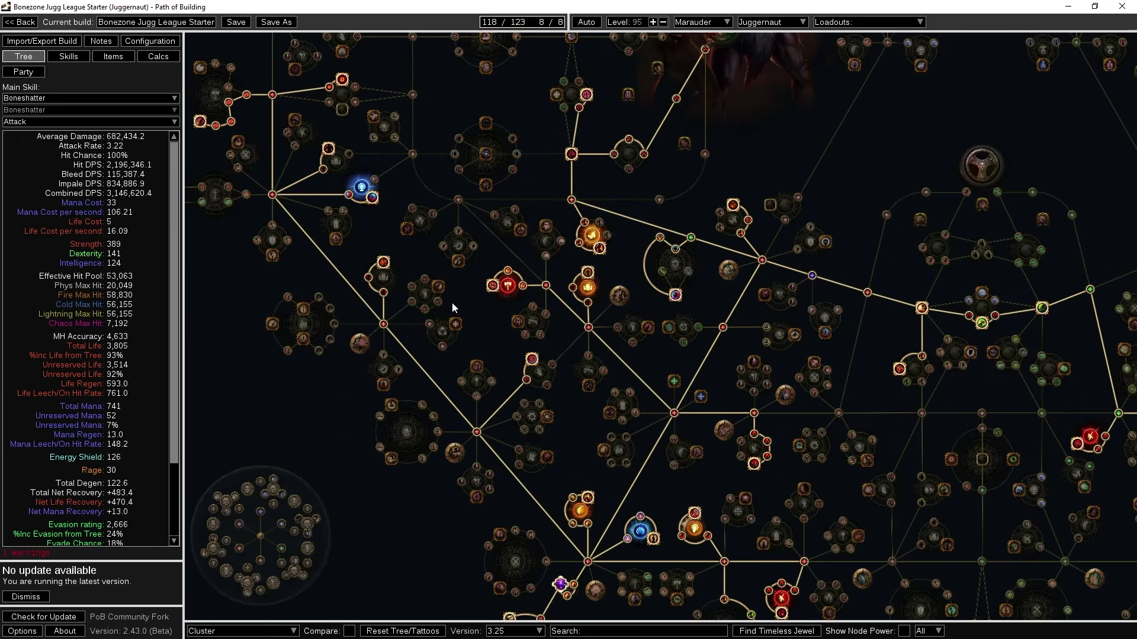
left_click_drag(452, 303, 484, 326)
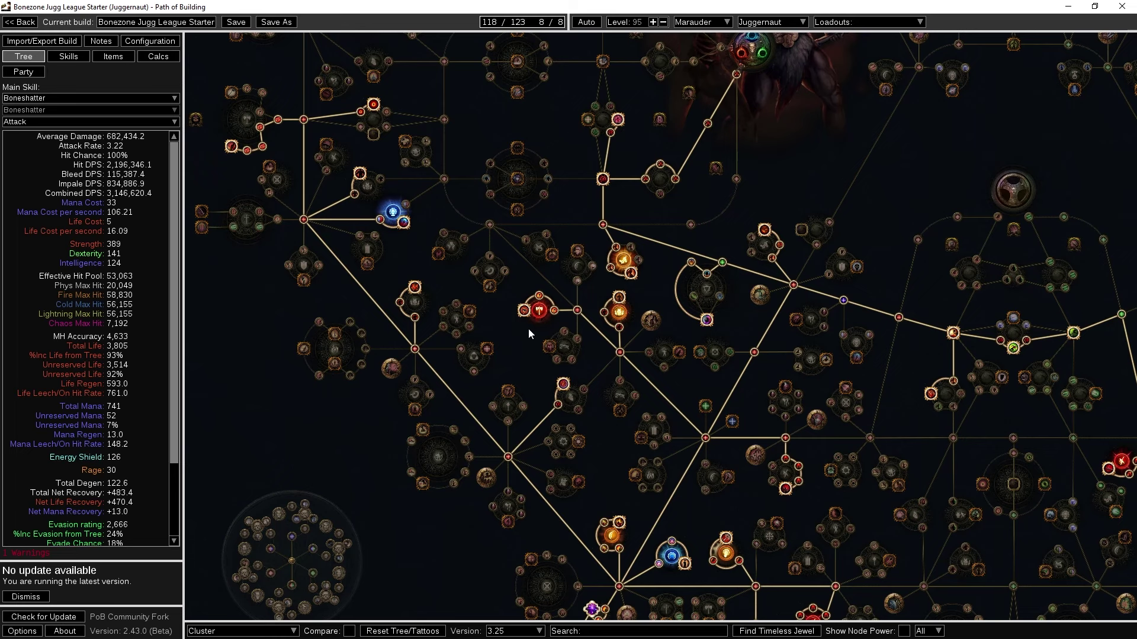
left_click_drag(528, 328, 489, 369)
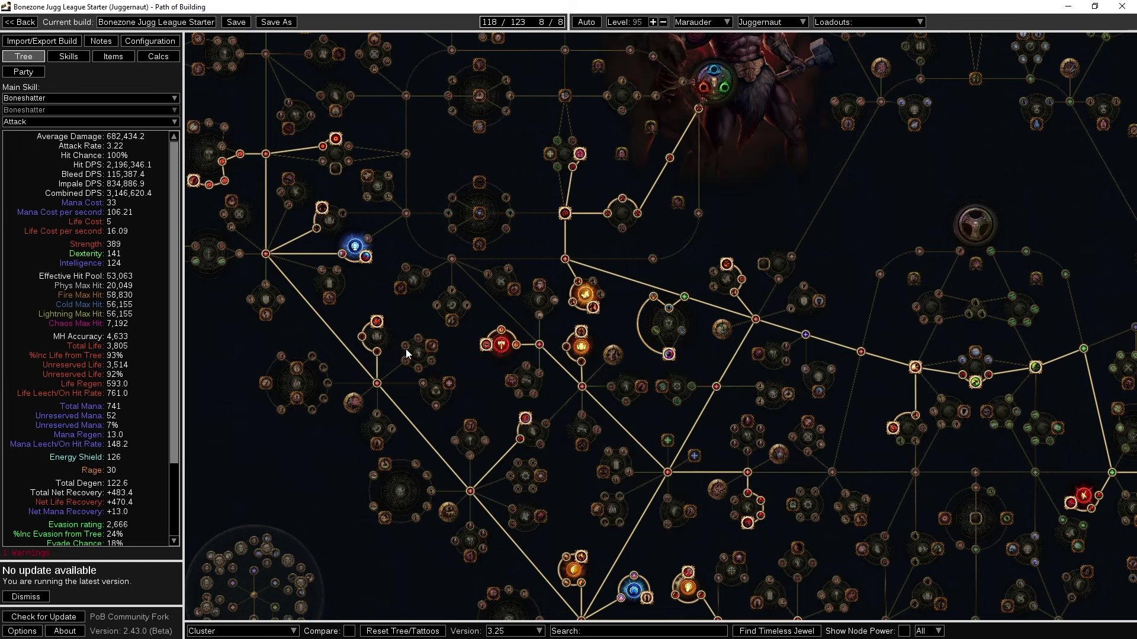
Inspect the Slaughter axe nodes and the Forceful Skewering area of the Cluster tree
mouse_move(434, 351)
left_click_drag(461, 350, 517, 379)
mouse_move(533, 377)
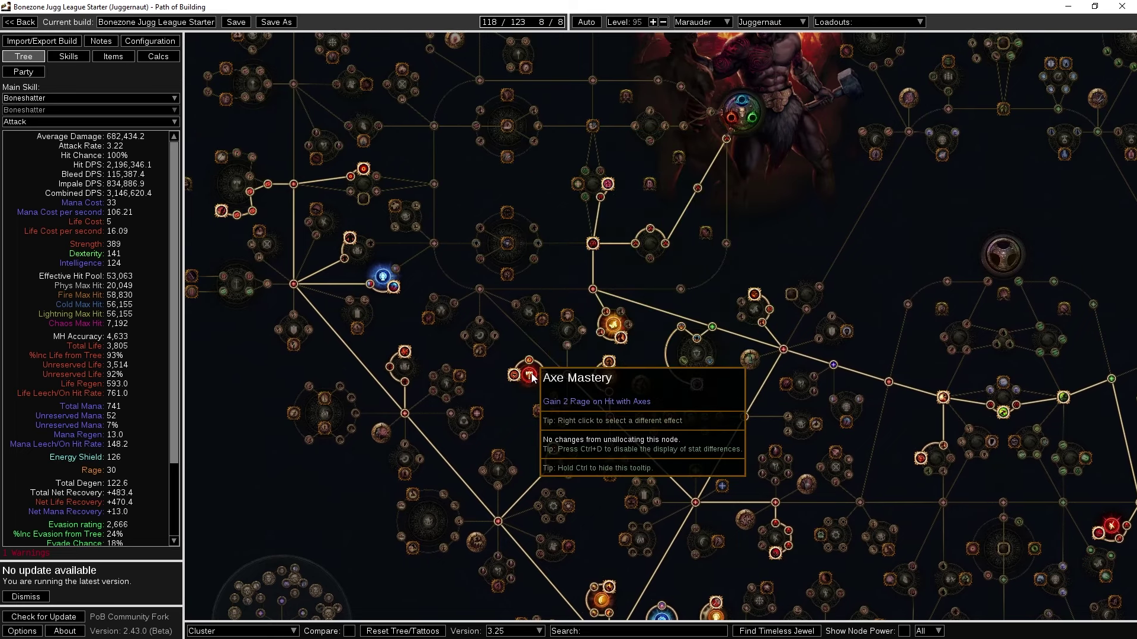
mouse_move(218, 213)
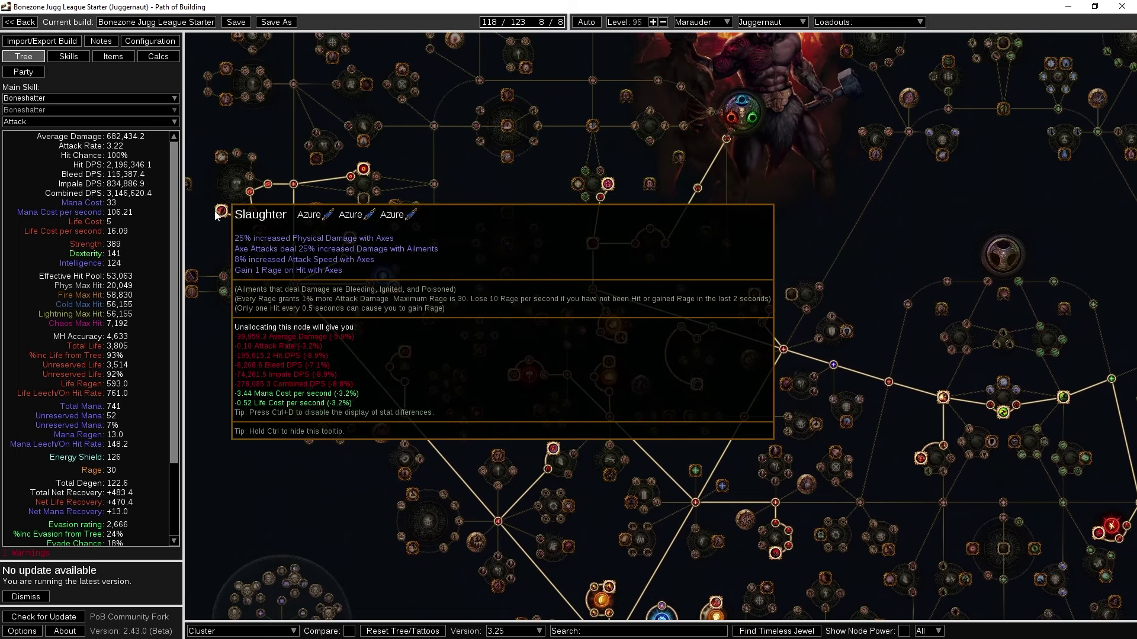
left_click_drag(822, 244, 748, 246)
scroll(742, 254, "down", 1)
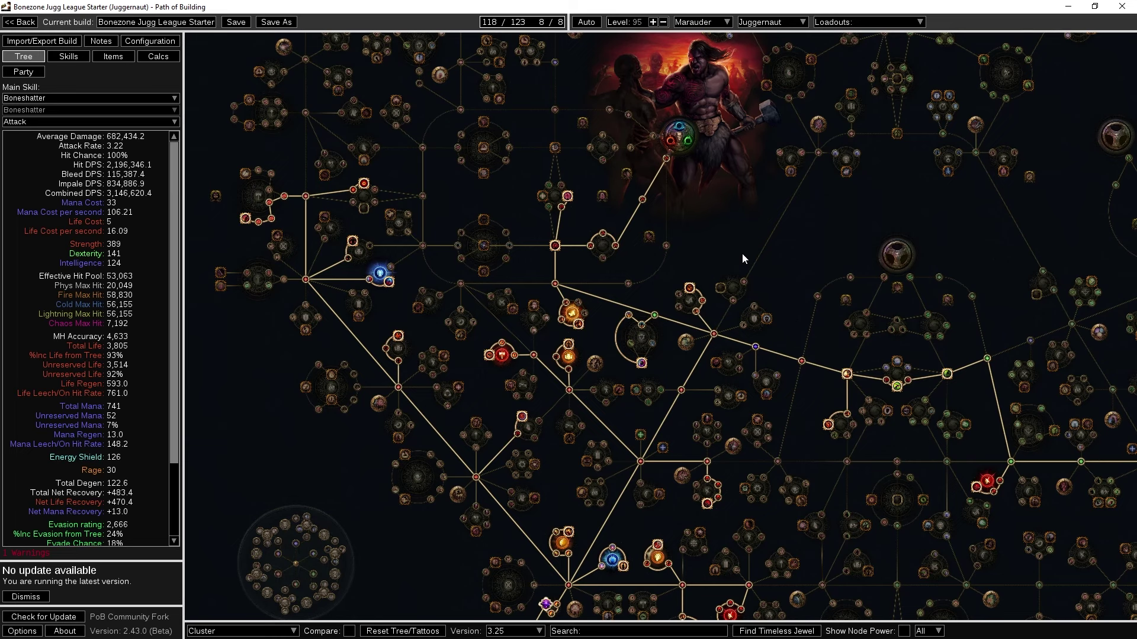
left_click_drag(804, 225, 725, 154)
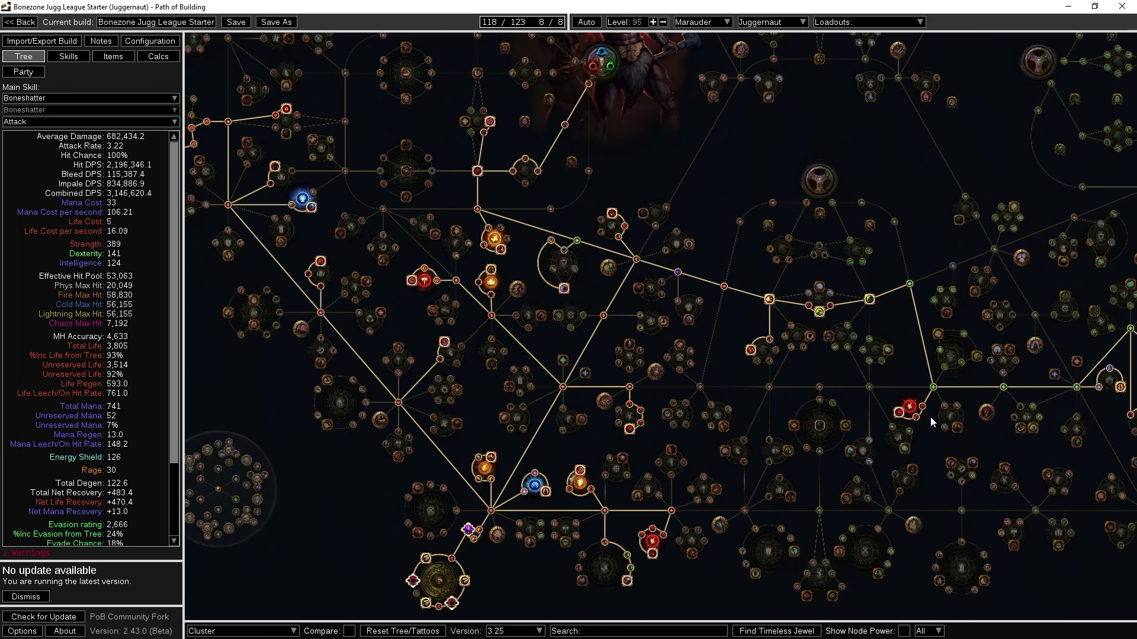
Move from the Skills tab to the equipped items and the item-set list
mouse_move(903, 417)
left_click(73, 59)
left_click(97, 55)
mouse_move(335, 90)
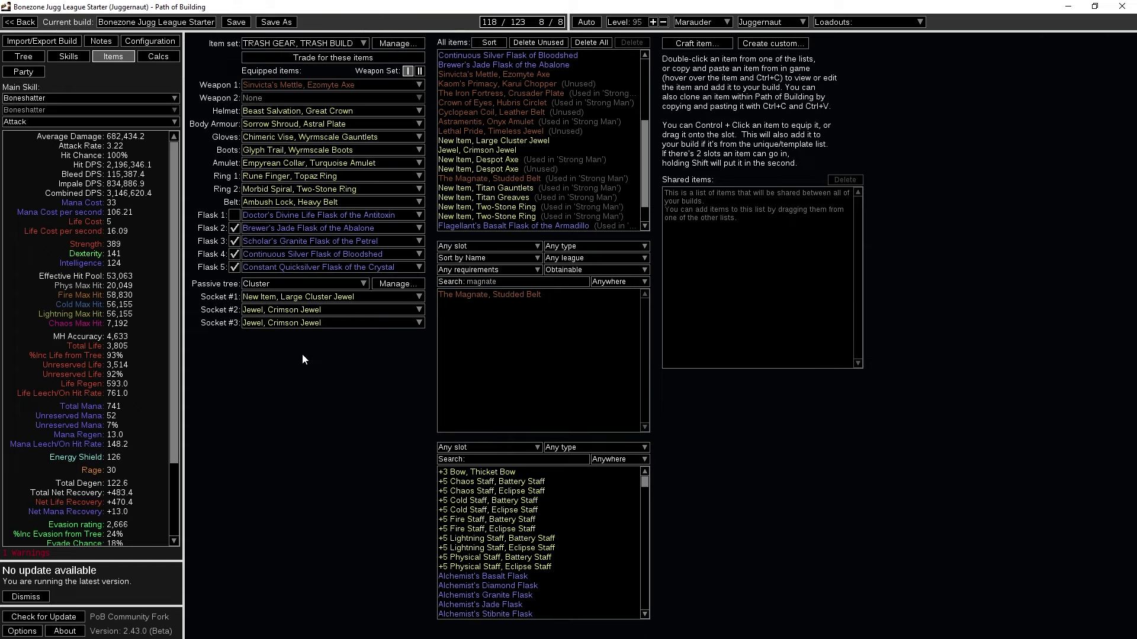
left_click(298, 44)
Equip the Strong Man item set and load the level 98 Strength tree, reaching 10,919,127.9 combined DPS
left_click(308, 66)
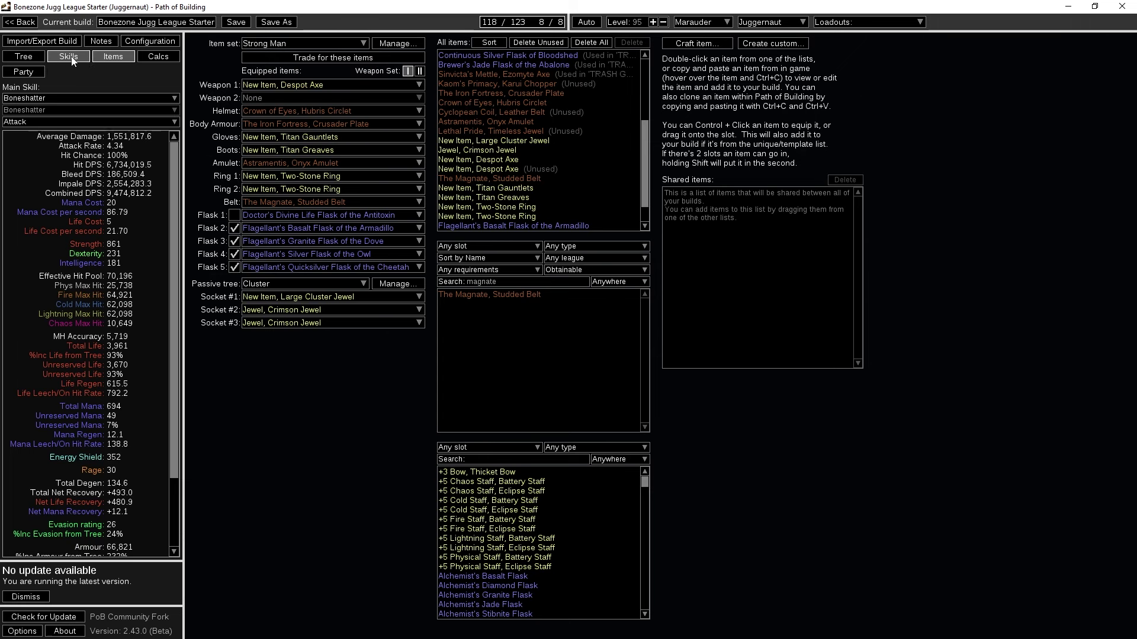
left_click(24, 56)
left_click(255, 631)
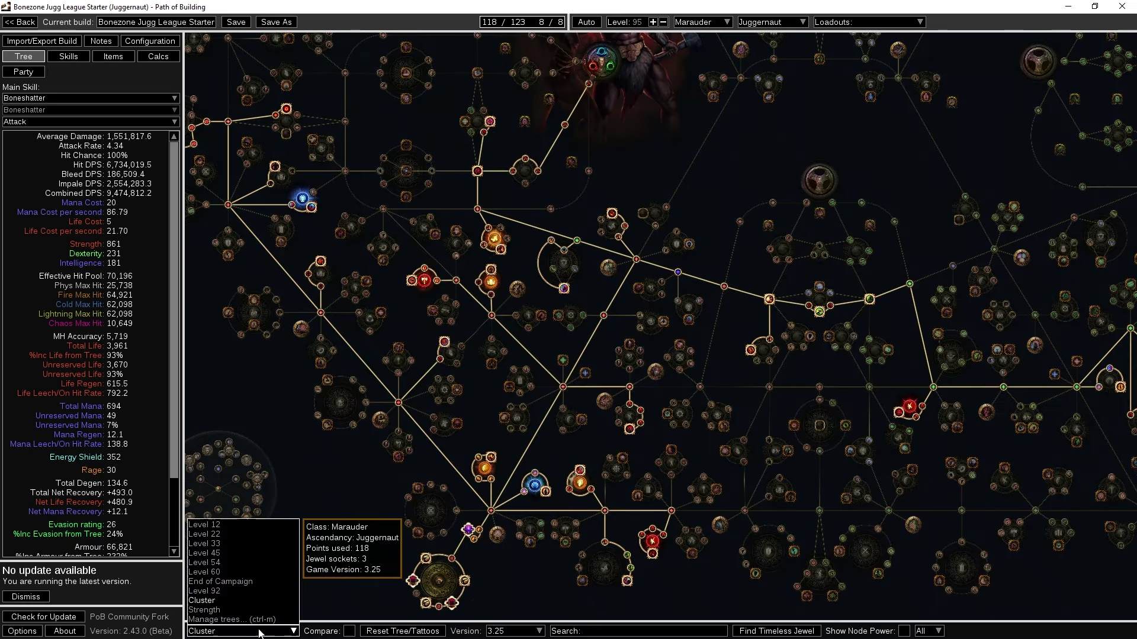
left_click(255, 610)
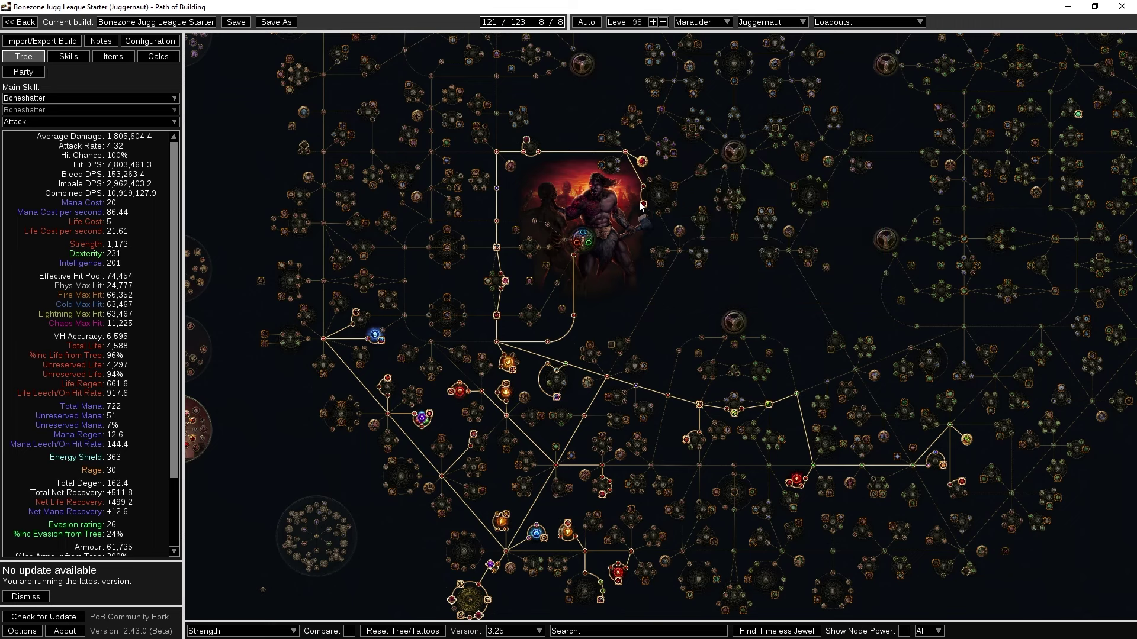
left_click_drag(646, 286, 660, 211)
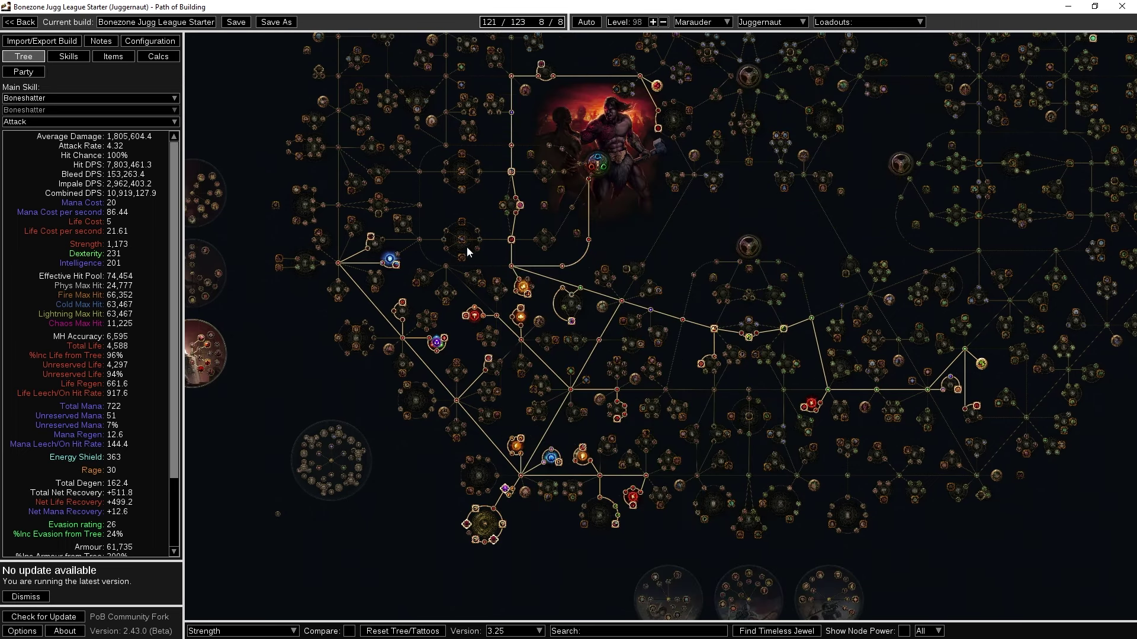
scroll(435, 349, "up", 4)
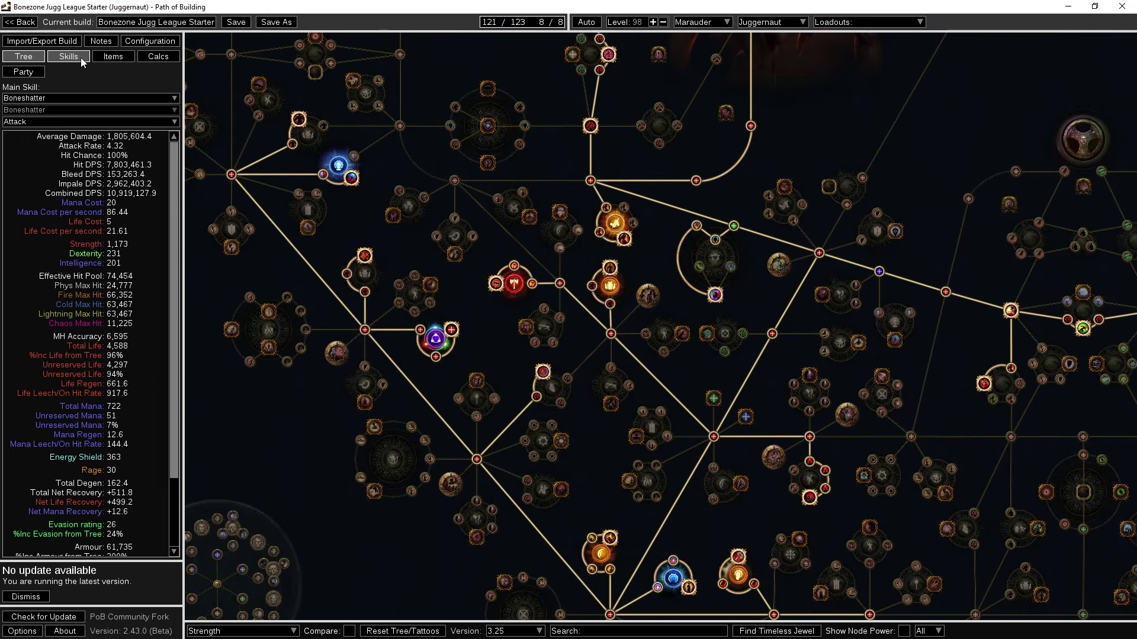
left_click(114, 56)
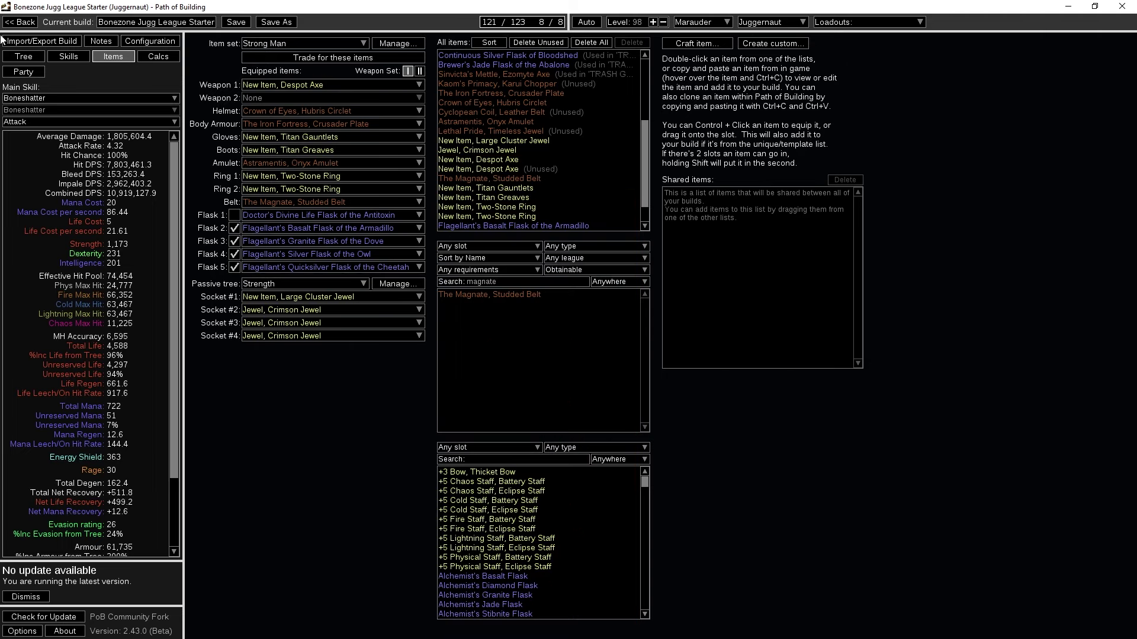
Look over the Strength tree around Master of Blades and Bastion Breaker, then return to the Items tab
left_click(24, 56)
left_click_drag(924, 147, 427, 369)
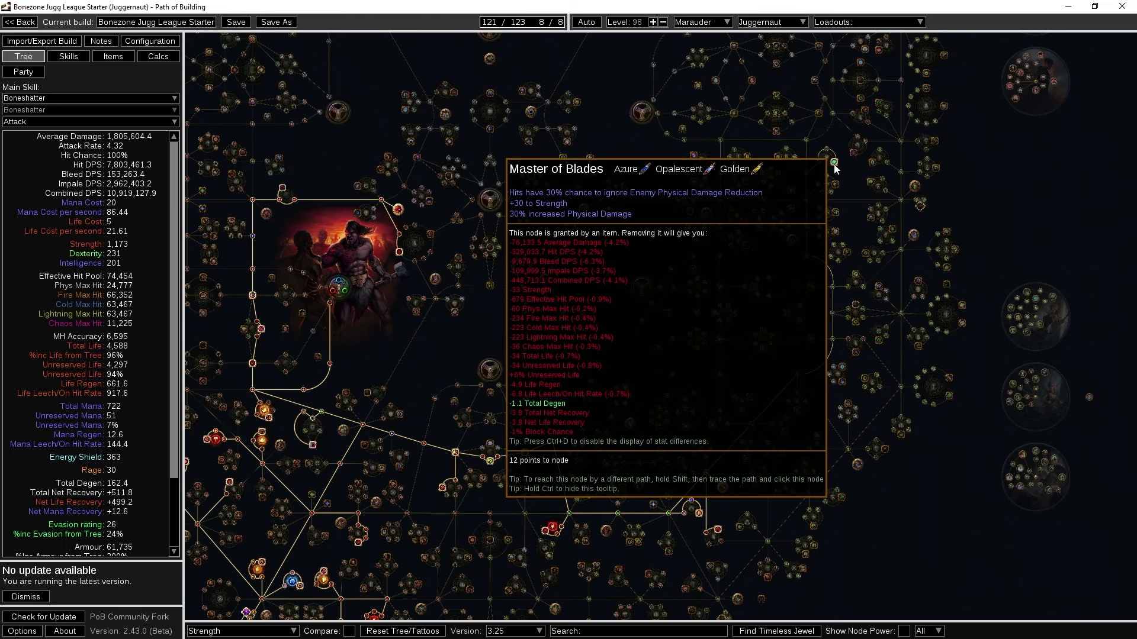
left_click_drag(440, 393, 633, 256)
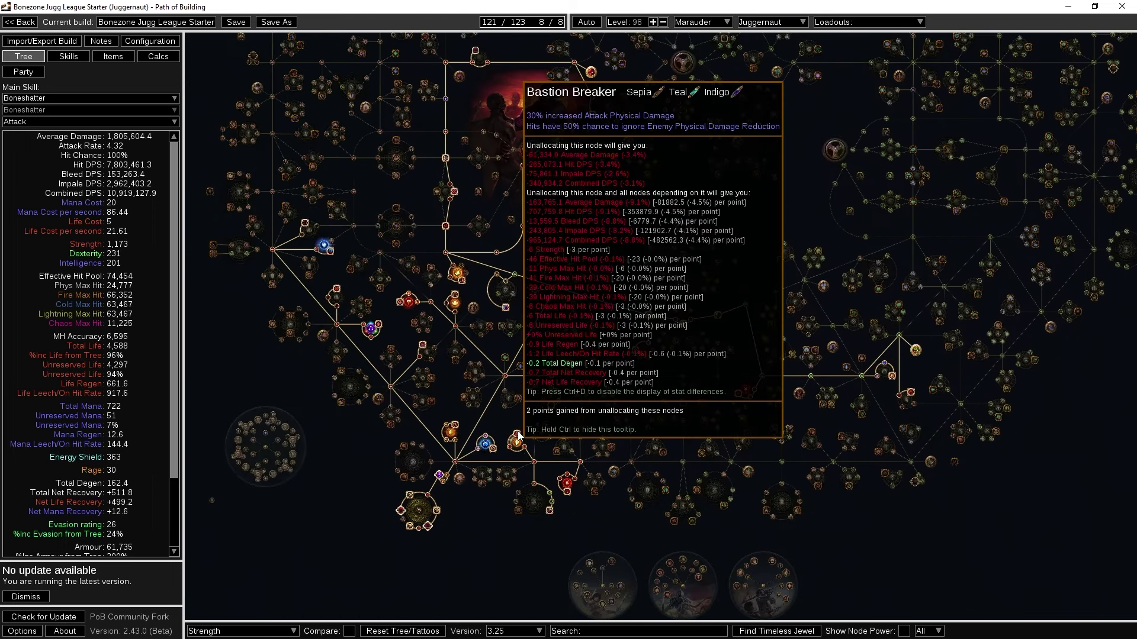
scroll(370, 305, "up", 3)
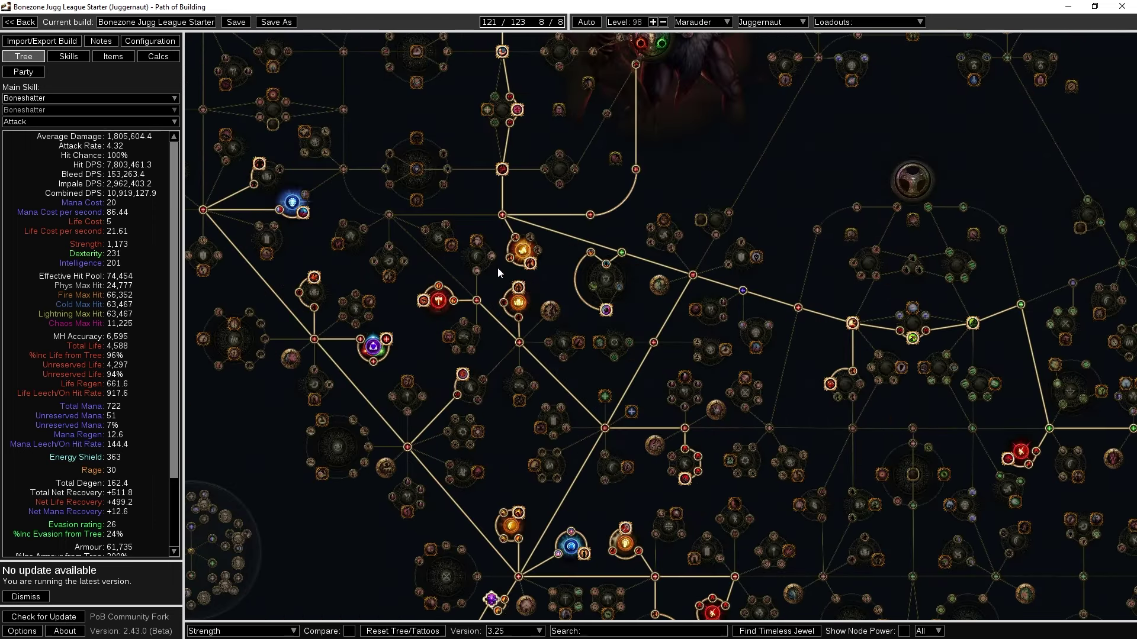
mouse_move(514, 261)
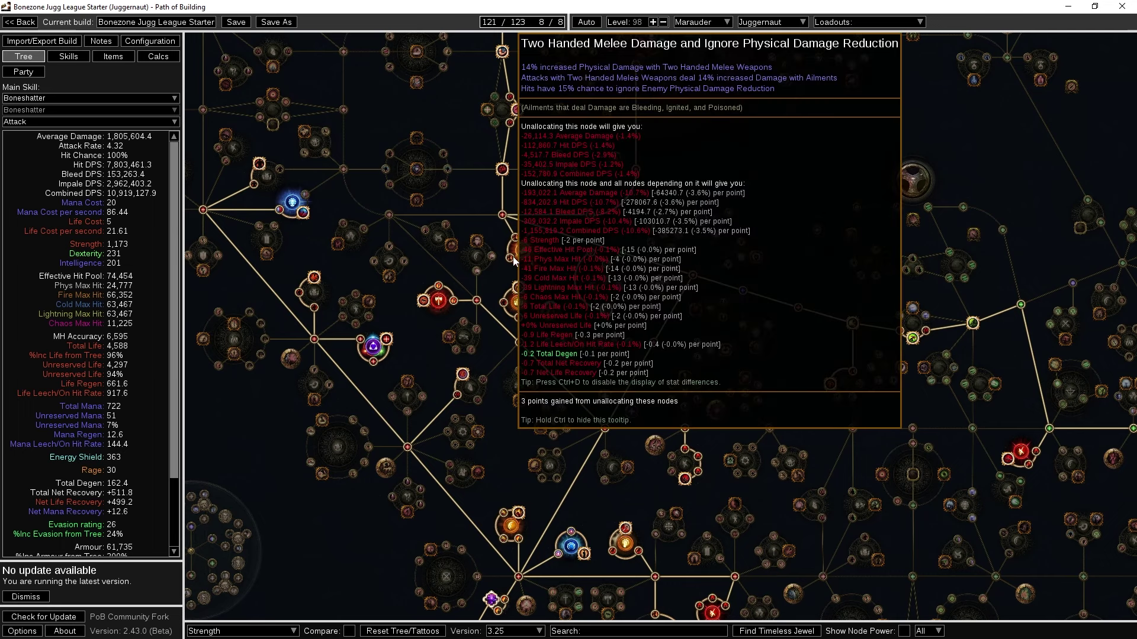
left_click_drag(753, 181, 674, 195)
scroll(673, 200, "down", 2)
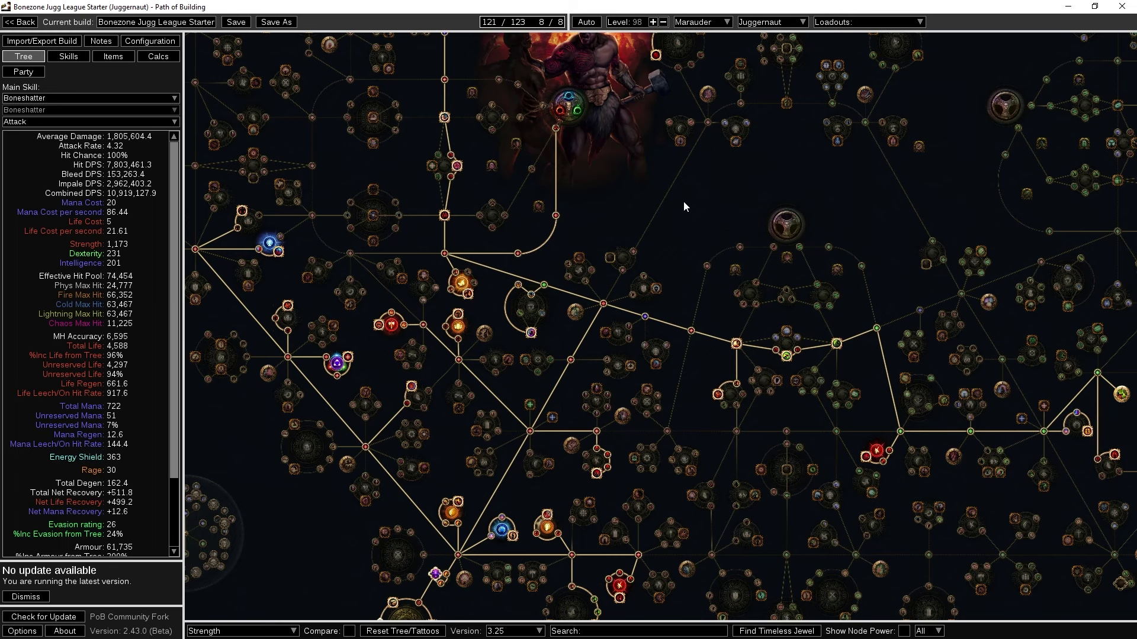
left_click_drag(724, 195, 567, 283)
scroll(567, 283, "down", 1)
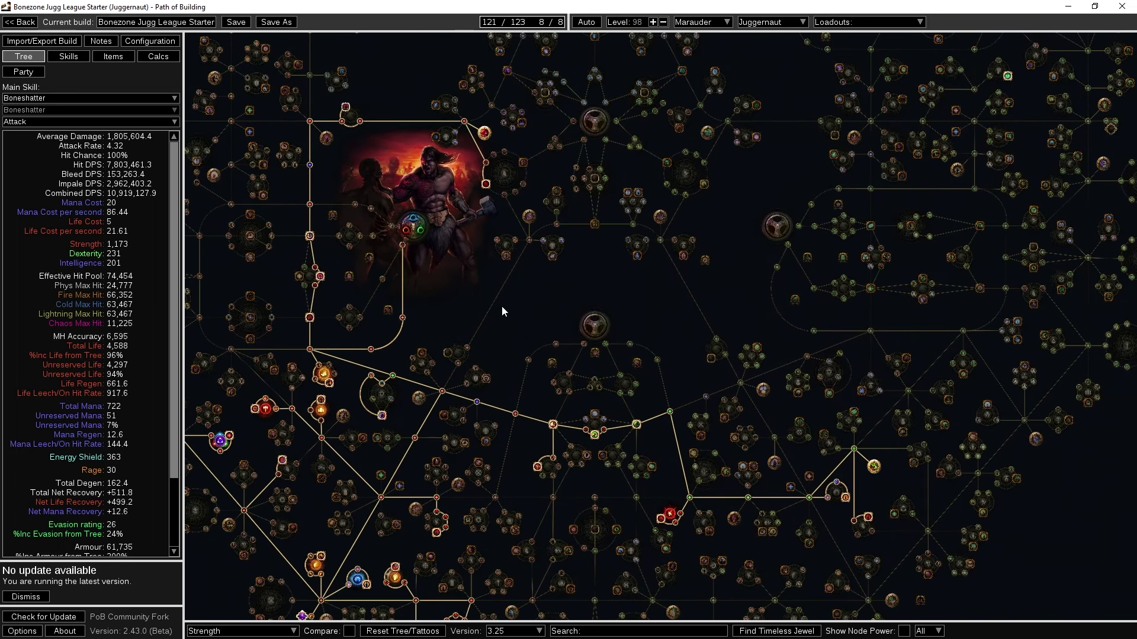
left_click_drag(502, 311, 579, 271)
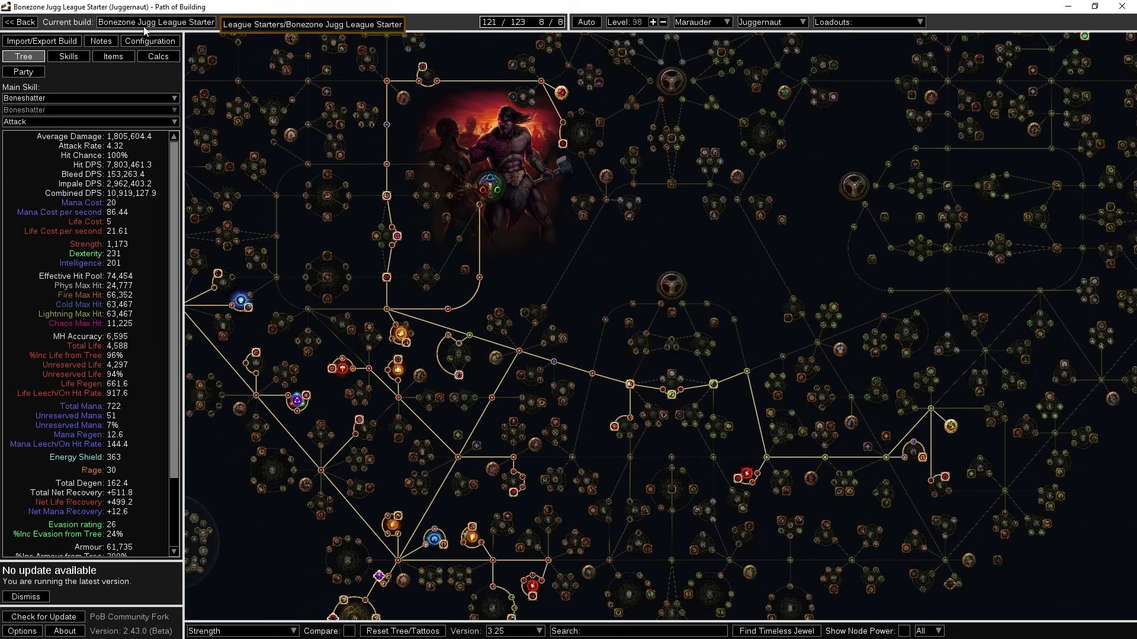
left_click(113, 56)
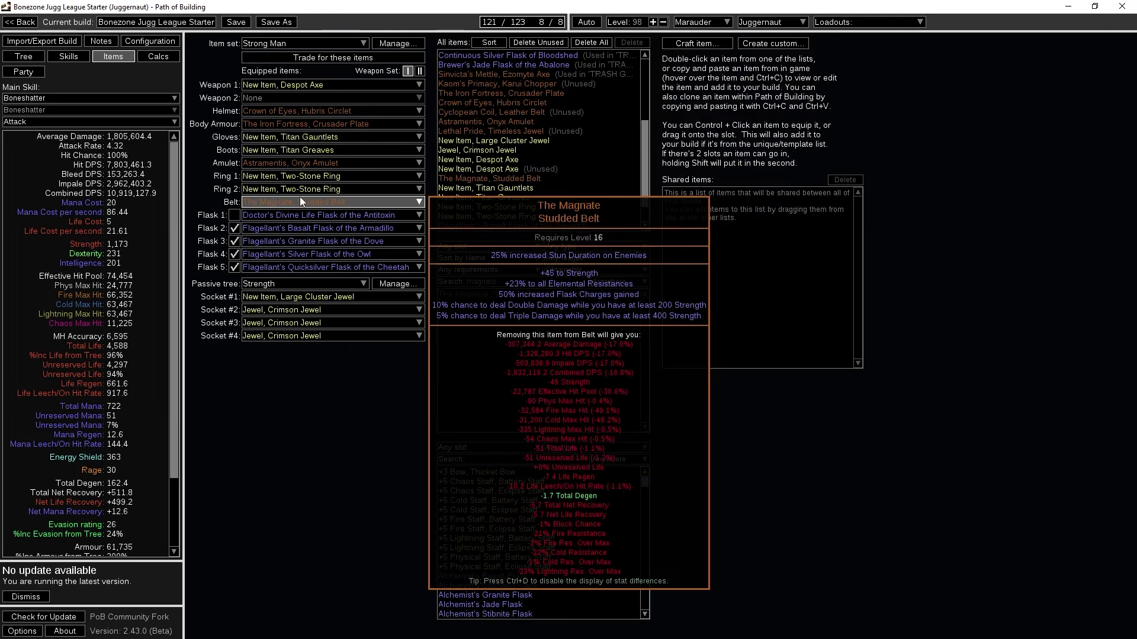
Compare Cyclopean Coil against The Magnate in the belt slot, keep The Magnate, and return to the tree
mouse_move(303, 202)
left_click(307, 204)
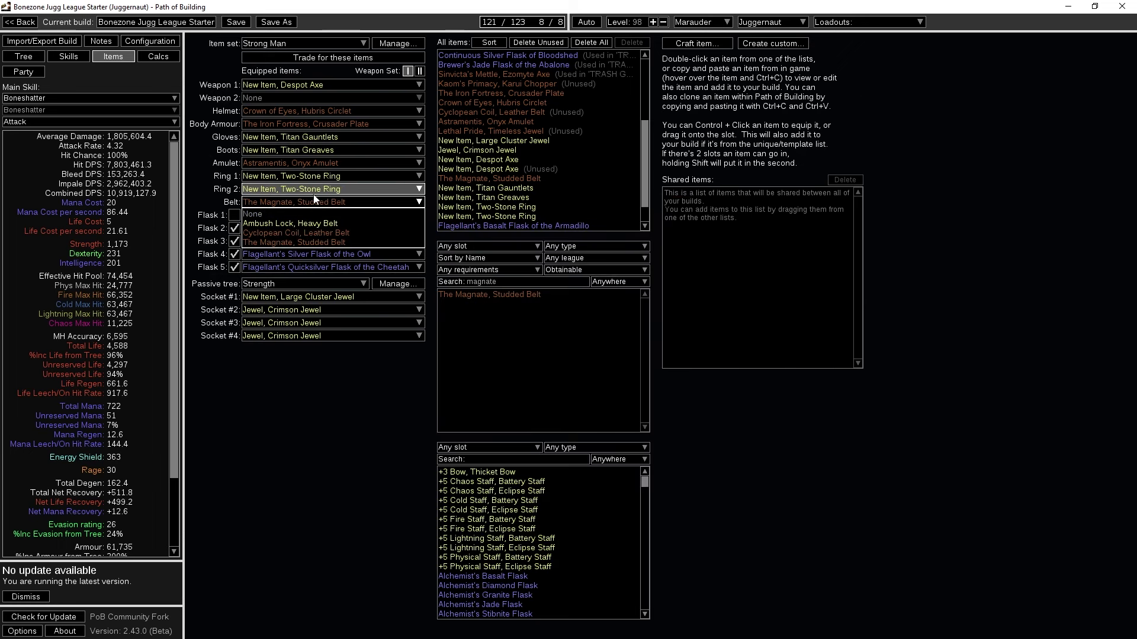
left_click(313, 232)
mouse_move(327, 207)
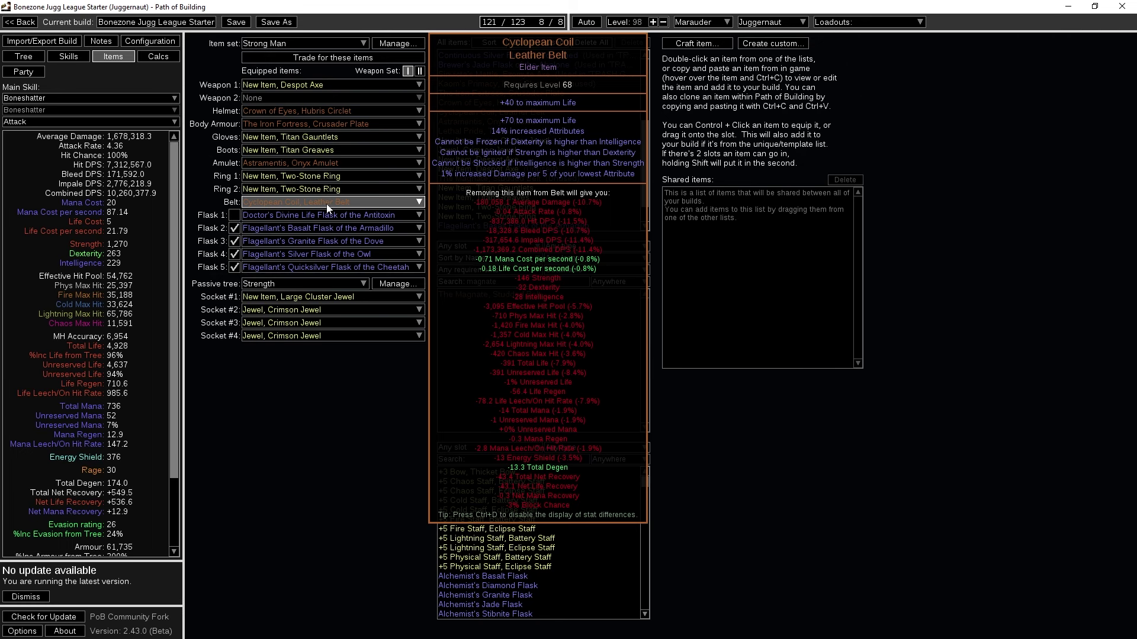
left_click(327, 204)
left_click(319, 242)
mouse_move(271, 203)
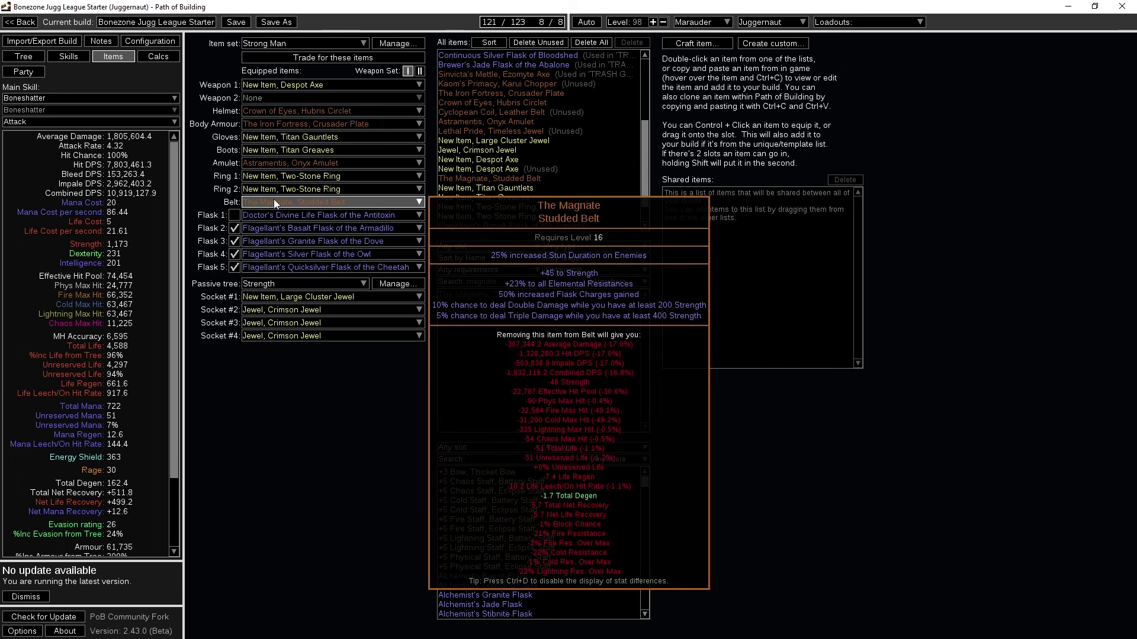
left_click(24, 56)
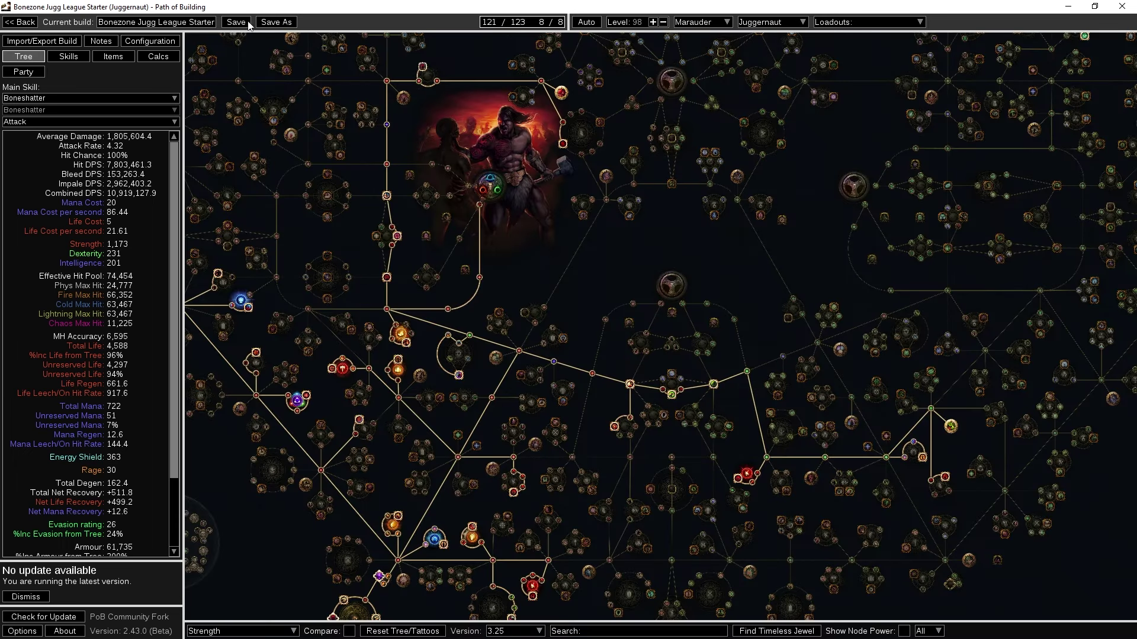
Review the Molten Shell, Auras and Ancestral Cry Automation groups (Ancestral Cry with Autoexertion)
left_click(68, 57)
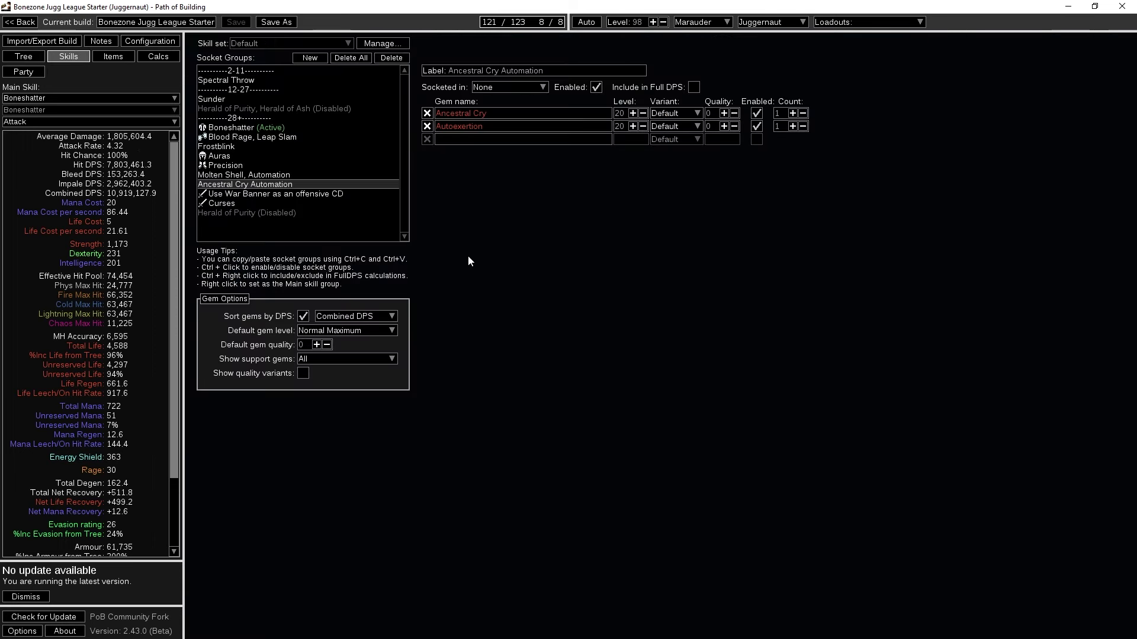
left_click(290, 174)
left_click(219, 156)
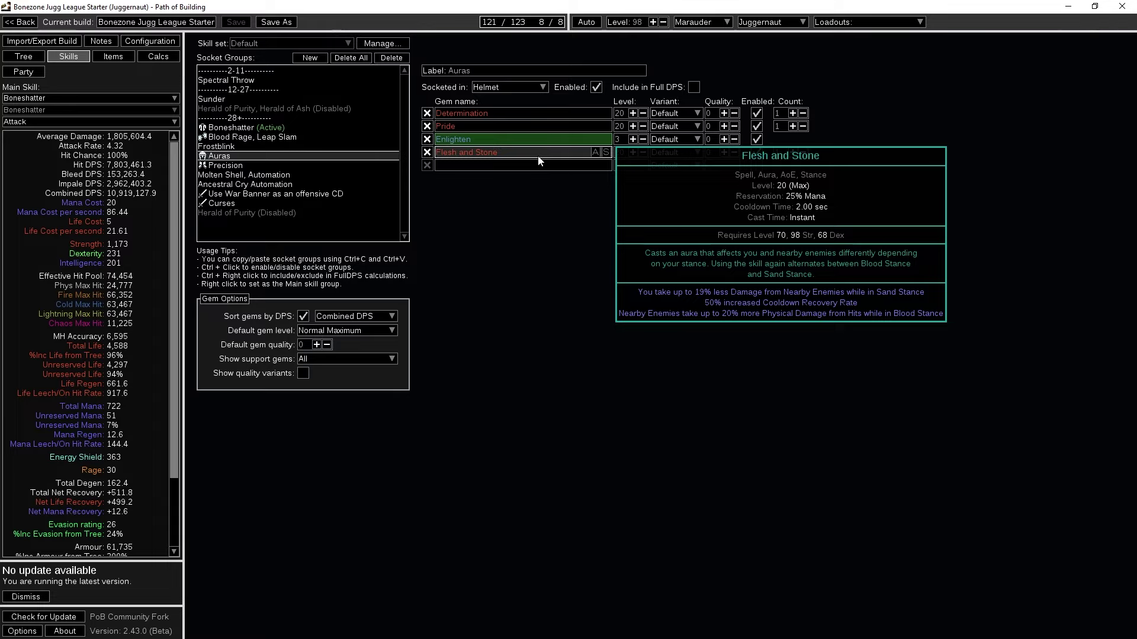
key("Down")
key("Down")
key("Down")
mouse_move(517, 126)
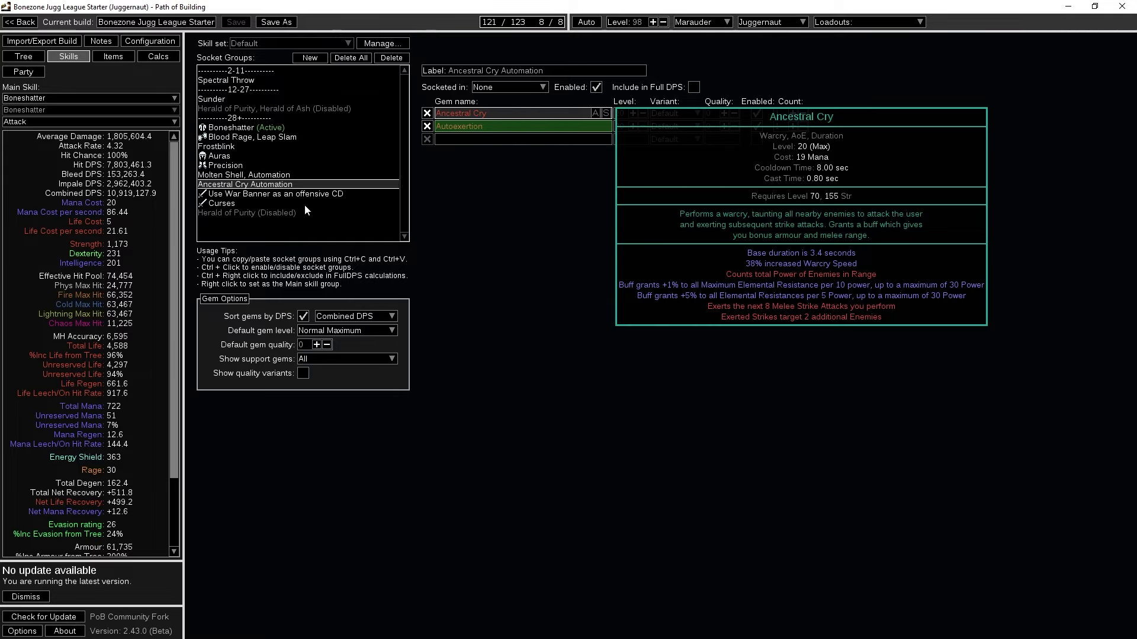
left_click(527, 110)
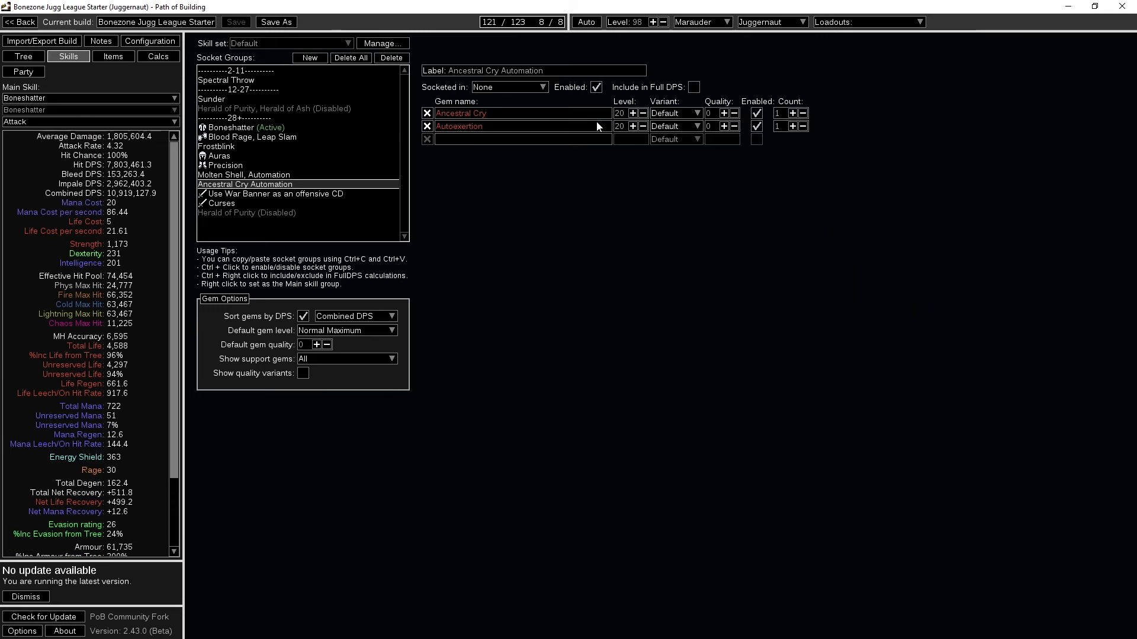
mouse_move(549, 118)
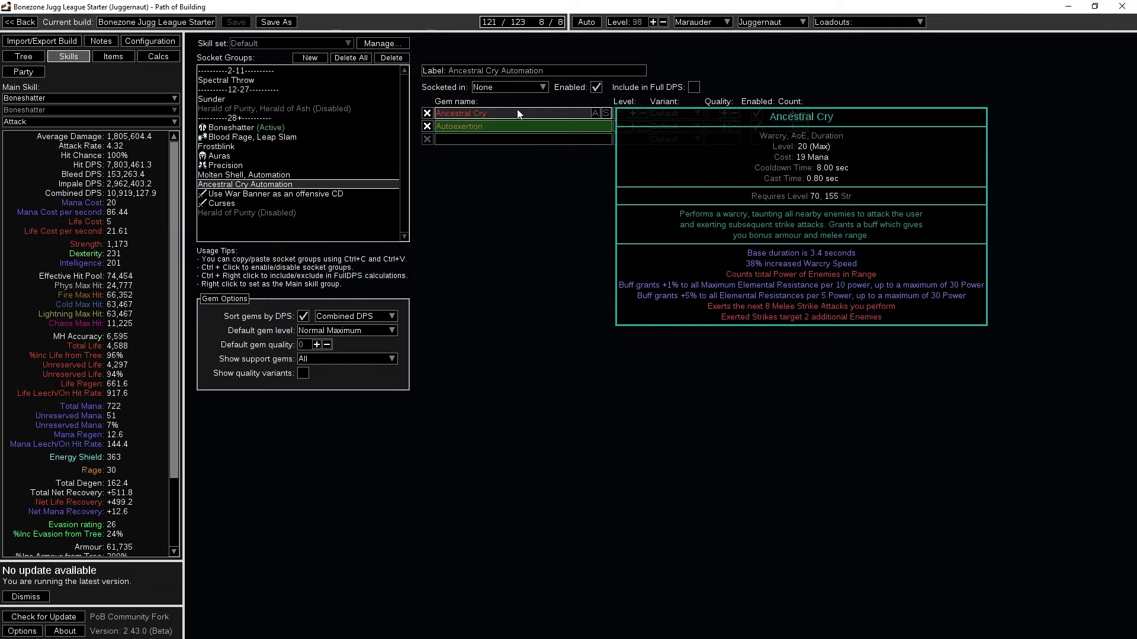
left_click(311, 127)
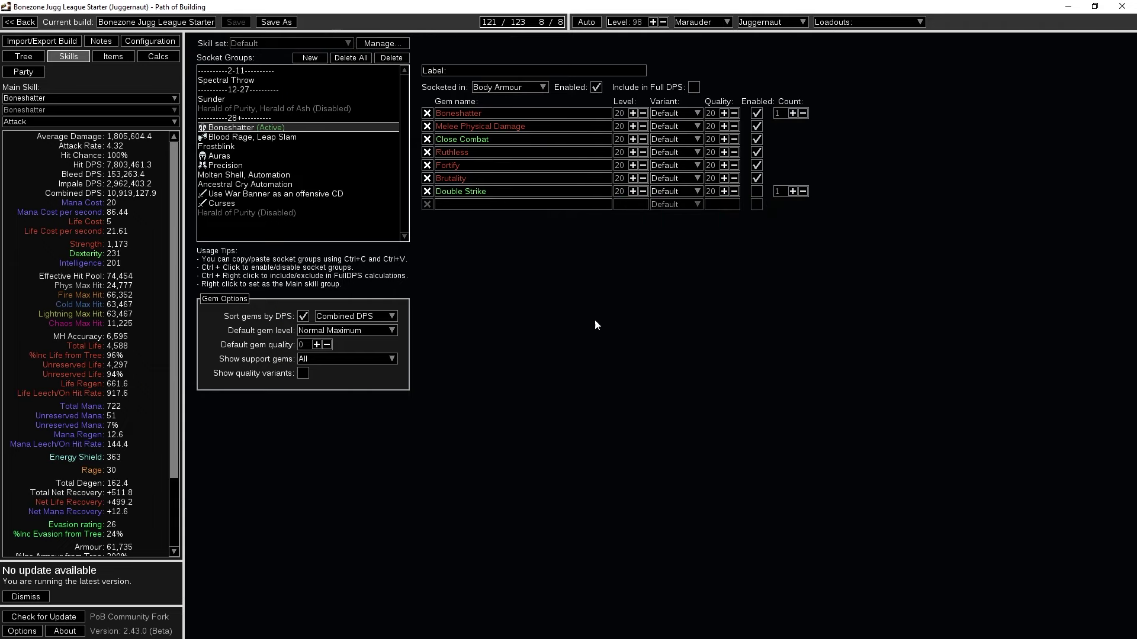
left_click(283, 186)
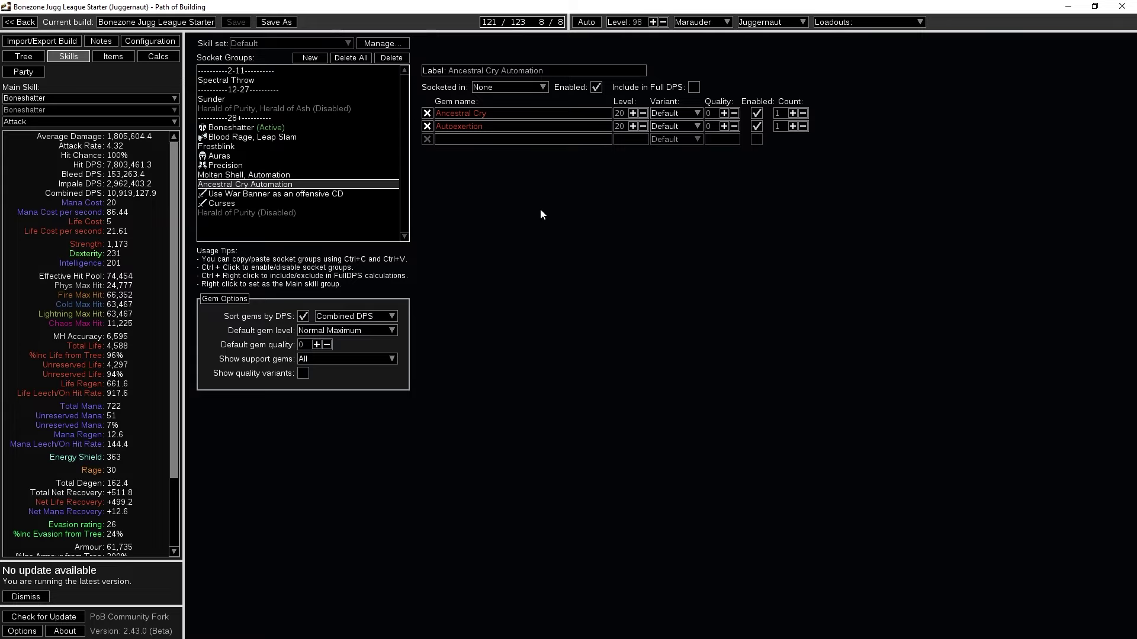
mouse_move(532, 117)
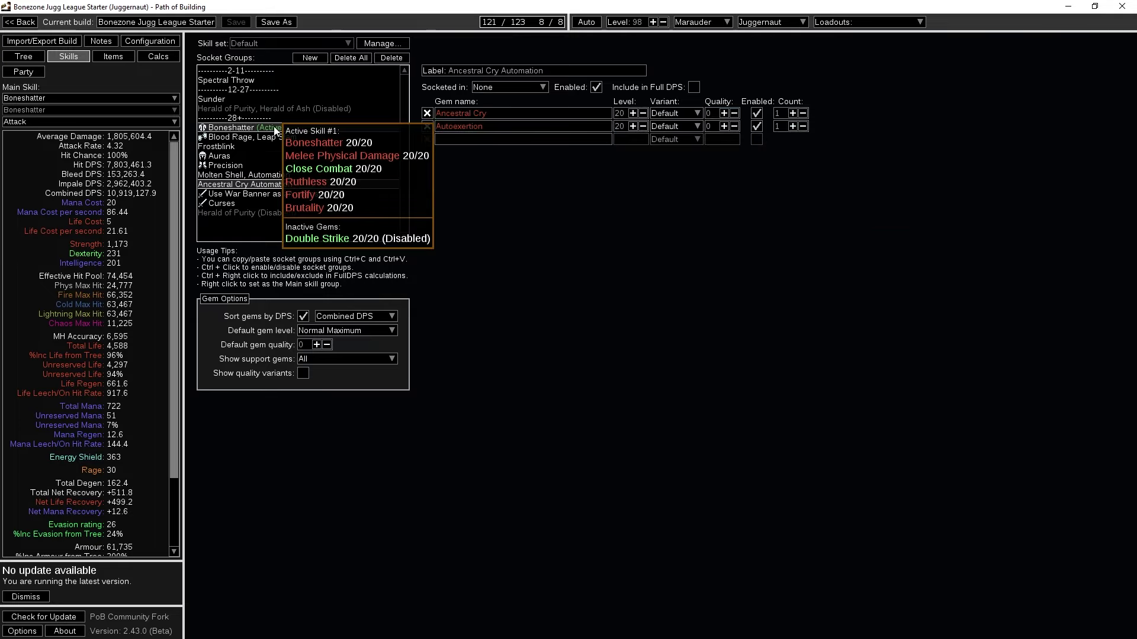
Disable the War Banner gem, then view its custom modifier notes on the configuration page
left_click(332, 194)
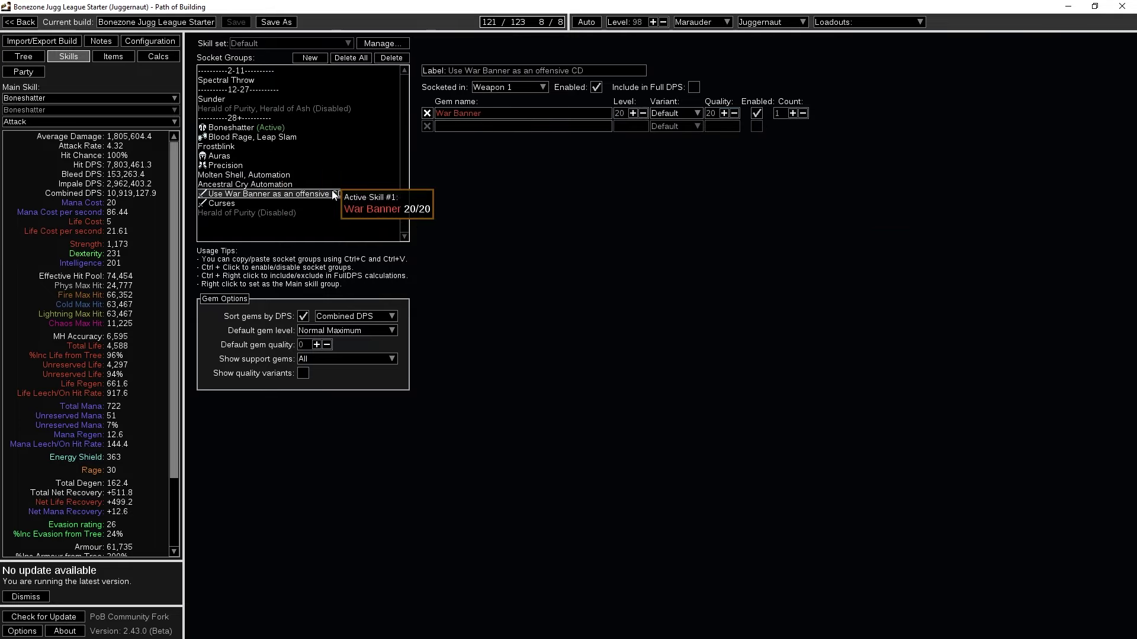
left_click(757, 114)
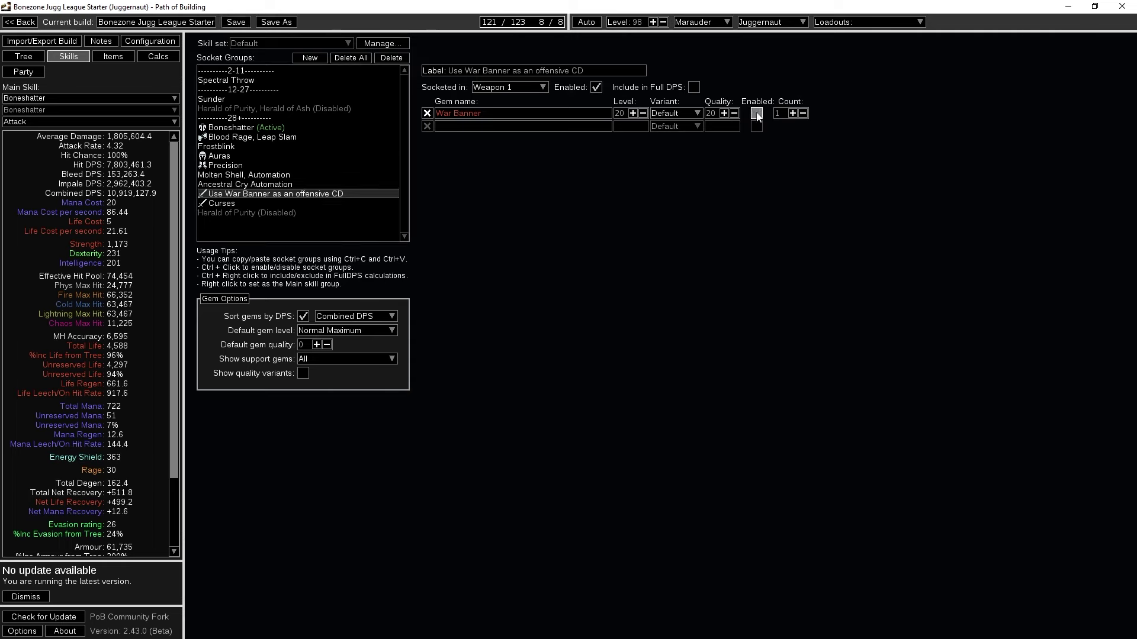
mouse_move(486, 113)
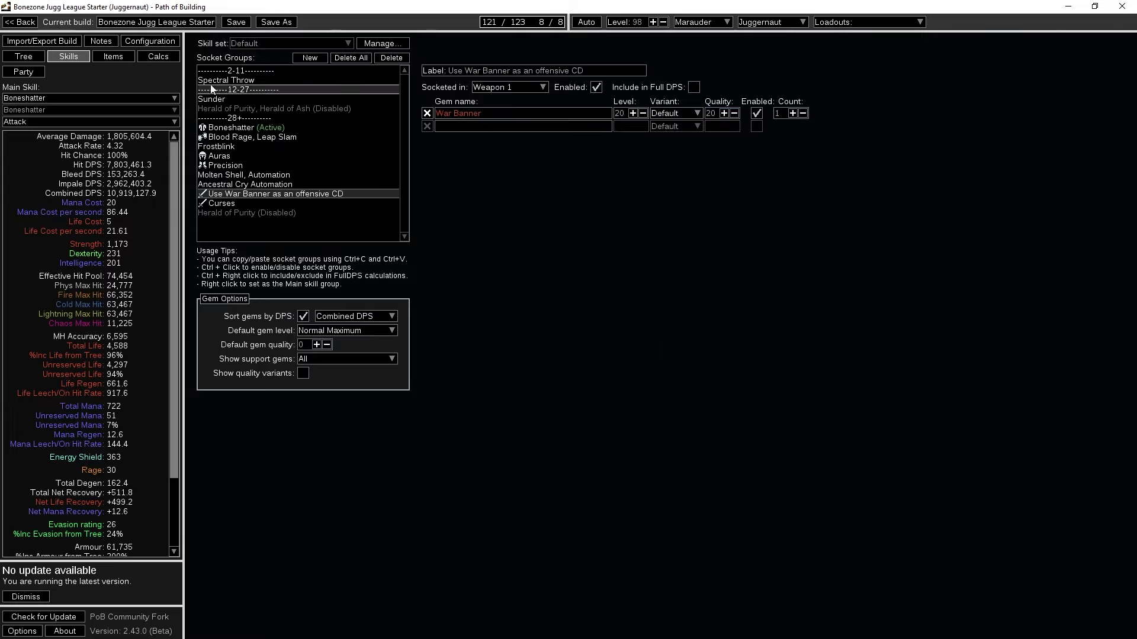
left_click(150, 41)
left_click(224, 595)
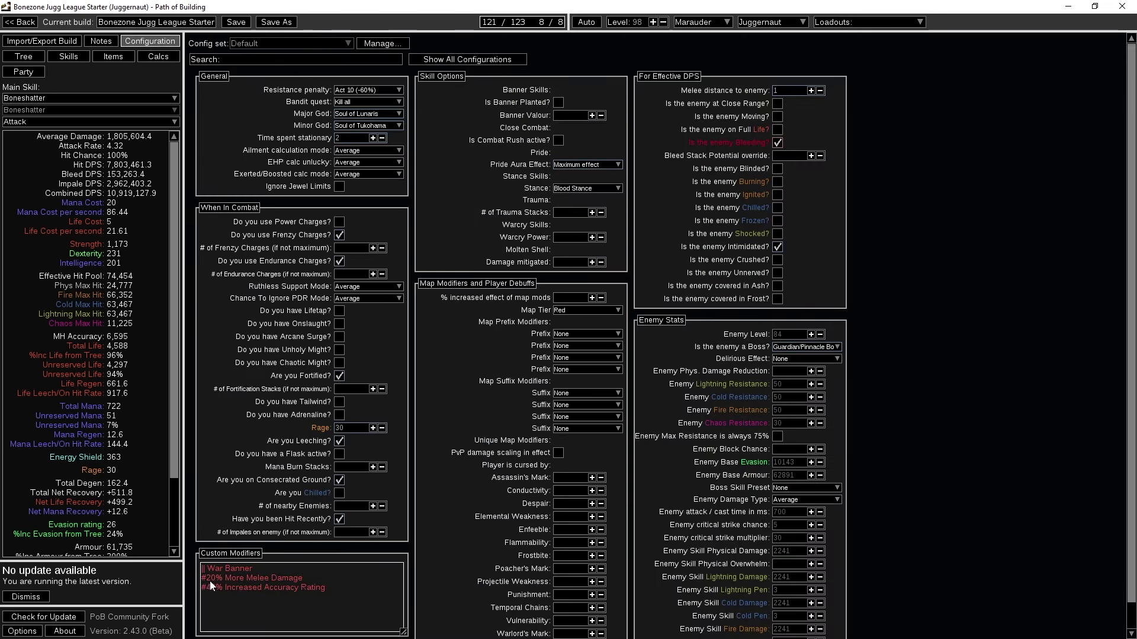
left_click(207, 579)
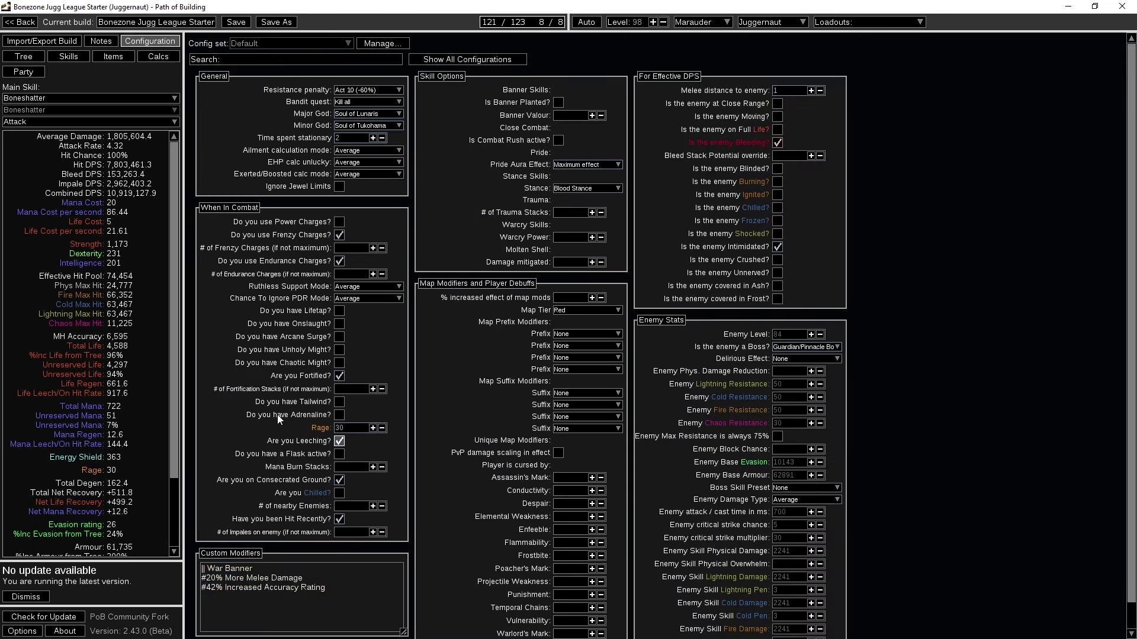
key("BackSpace")
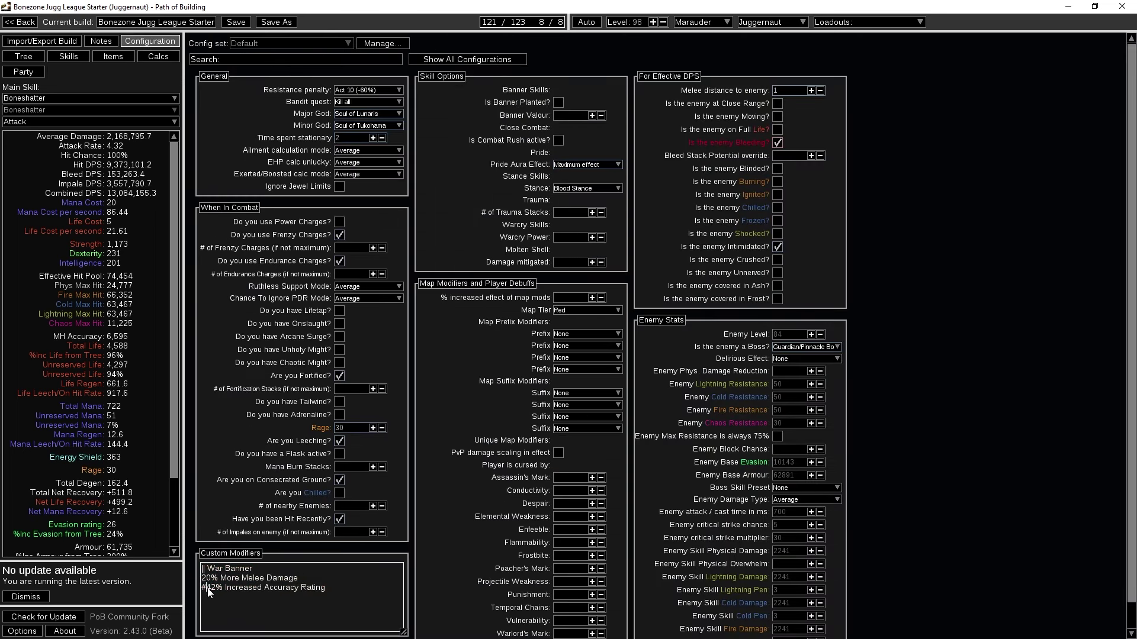
left_click(204, 588)
key("BackSpace")
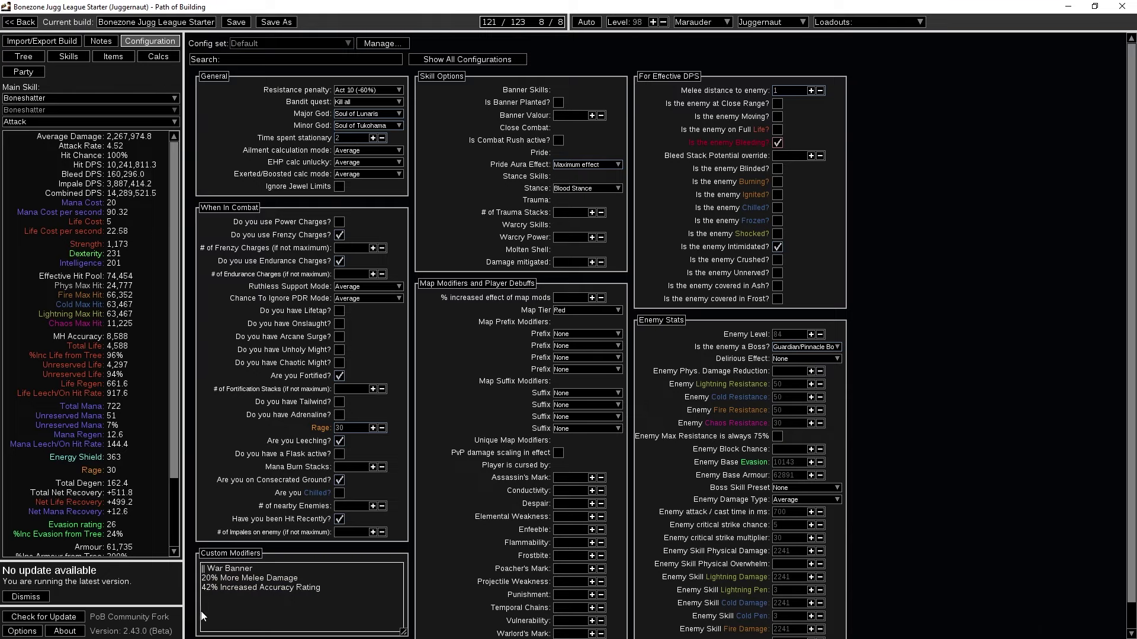
type("#")
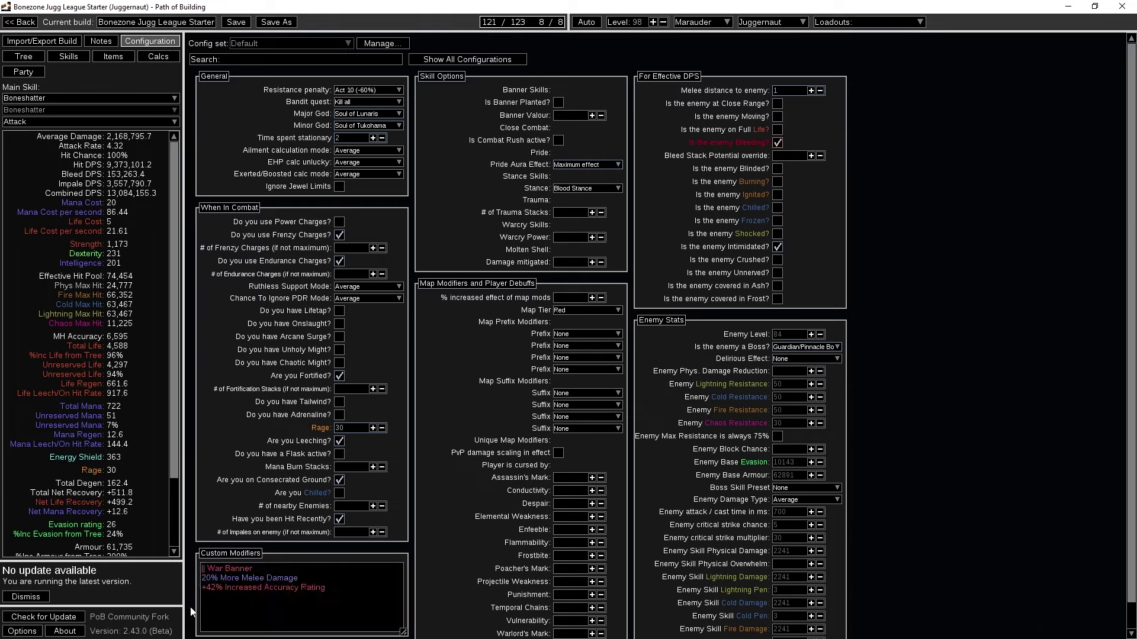
left_click(204, 587)
key("BackSpace")
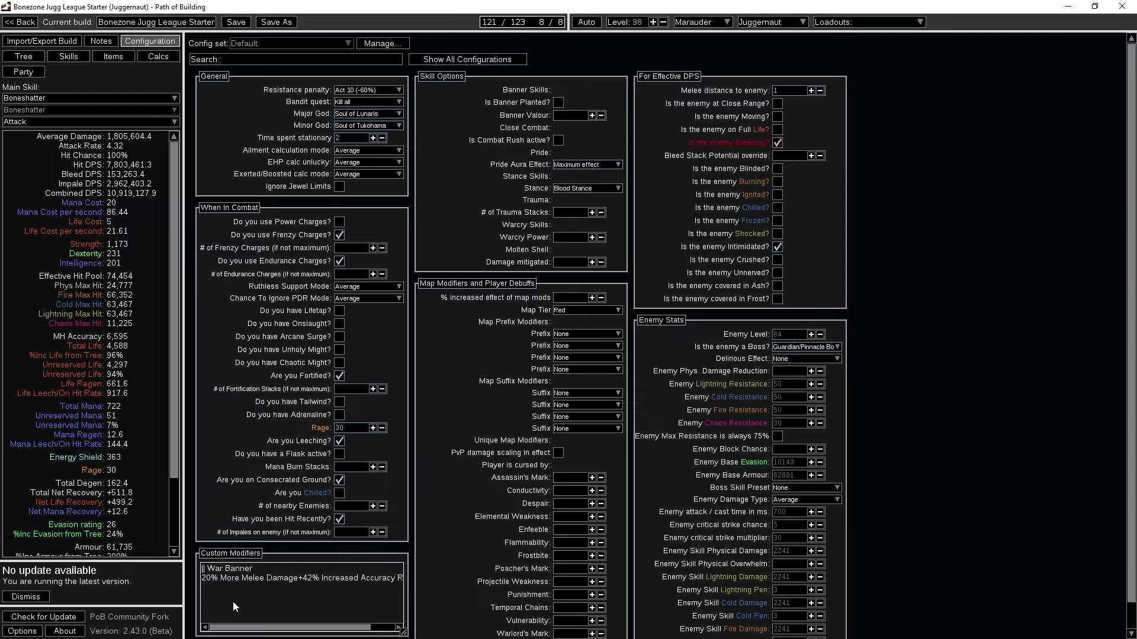
key("Return")
key("Delete")
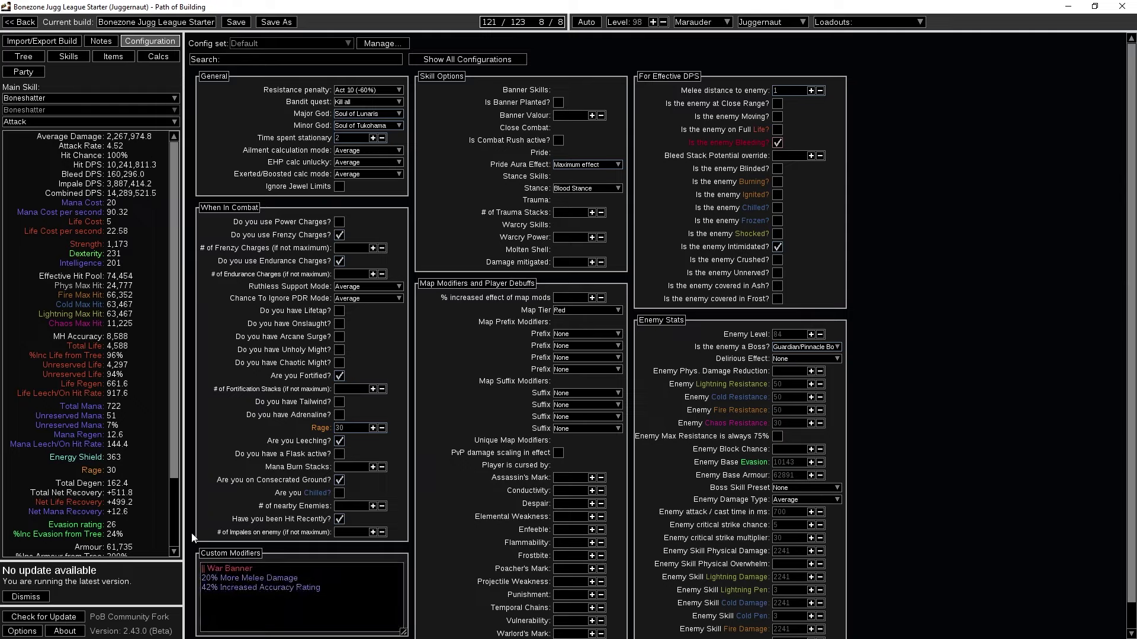
left_click(204, 588)
type("#")
left_click(202, 577)
type("#")
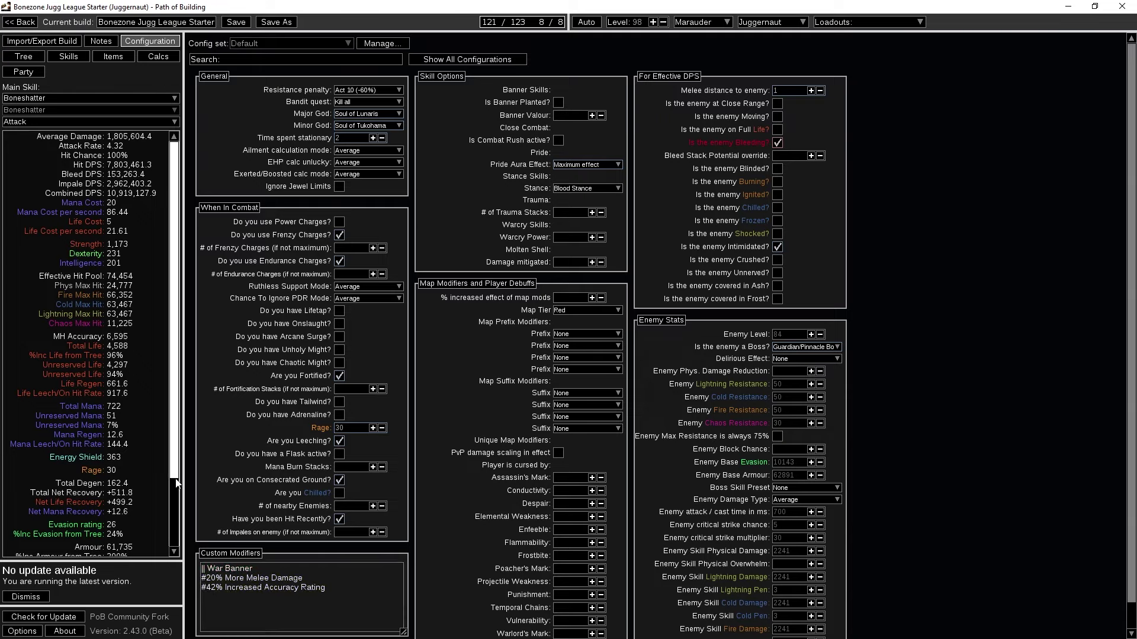
Add Berserk to the War Banner group, raising combined DPS to 12,292,068.2, then view the tree
left_click(68, 56)
mouse_move(559, 114)
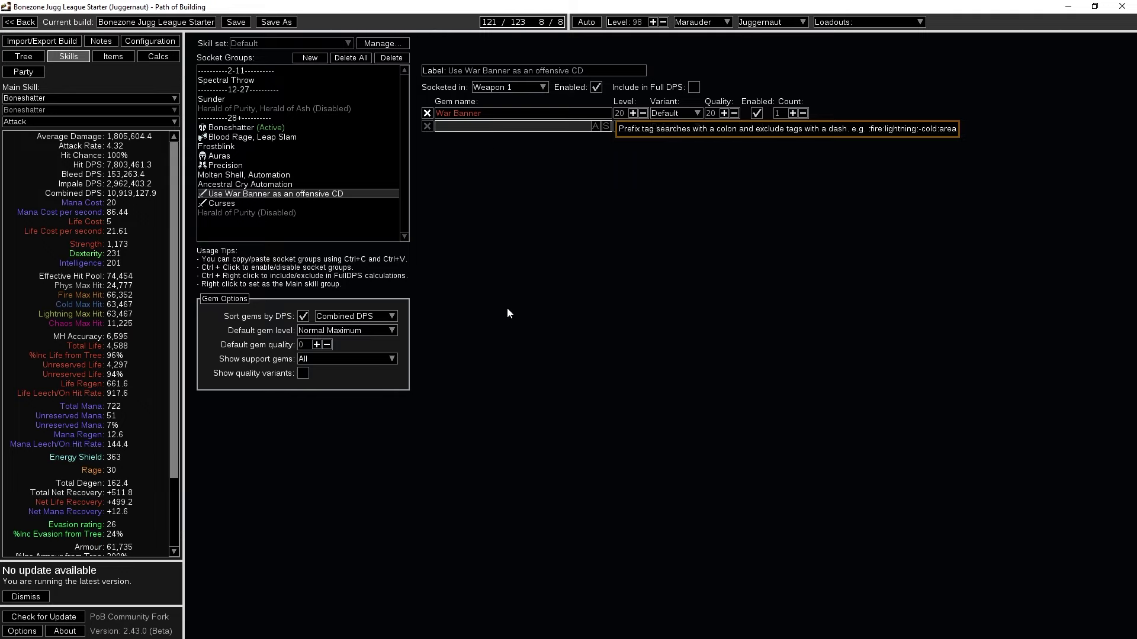
type("berserk")
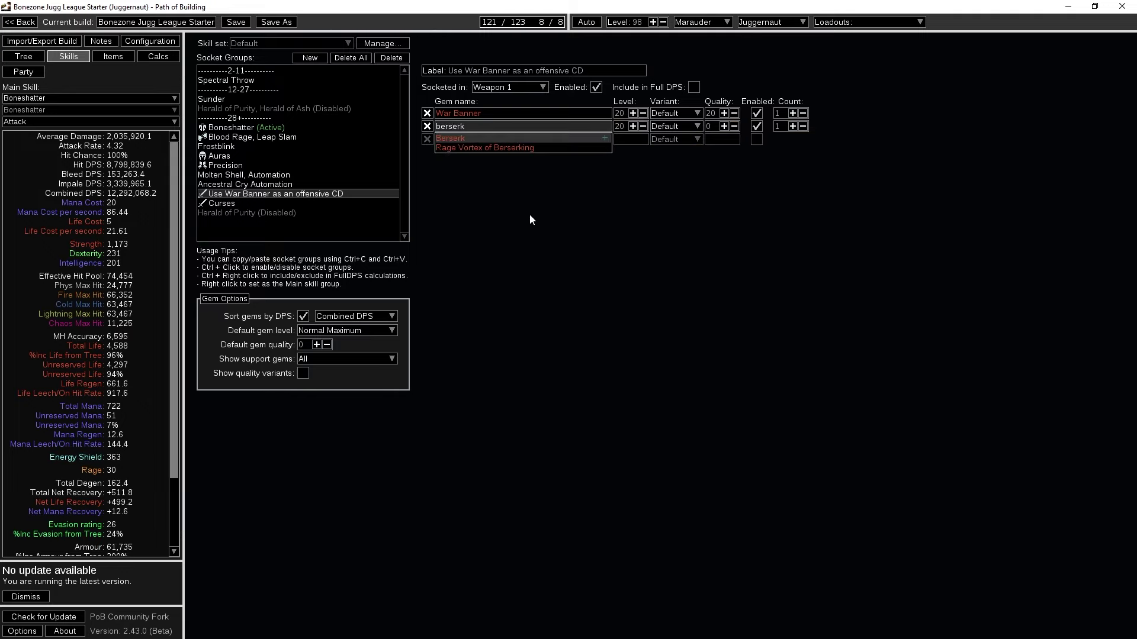
mouse_move(501, 139)
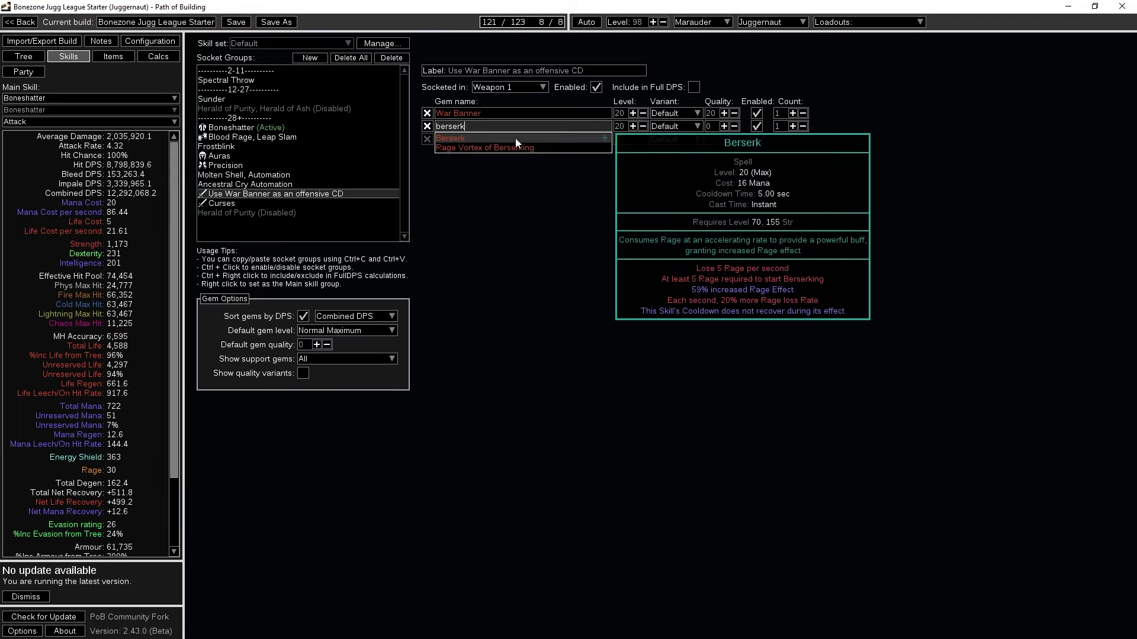
left_click(515, 138)
left_click(758, 201)
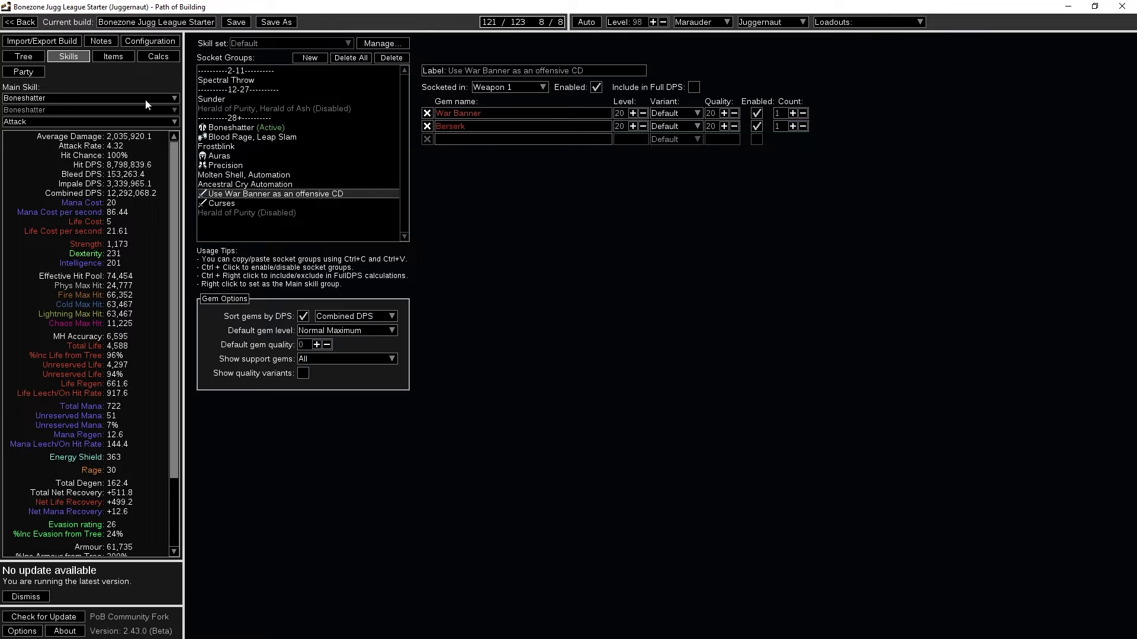
left_click(33, 56)
Inspect the Axe Mastery passive's stats, then return to the War Banner and Berserk gems
left_click_drag(406, 457, 573, 437)
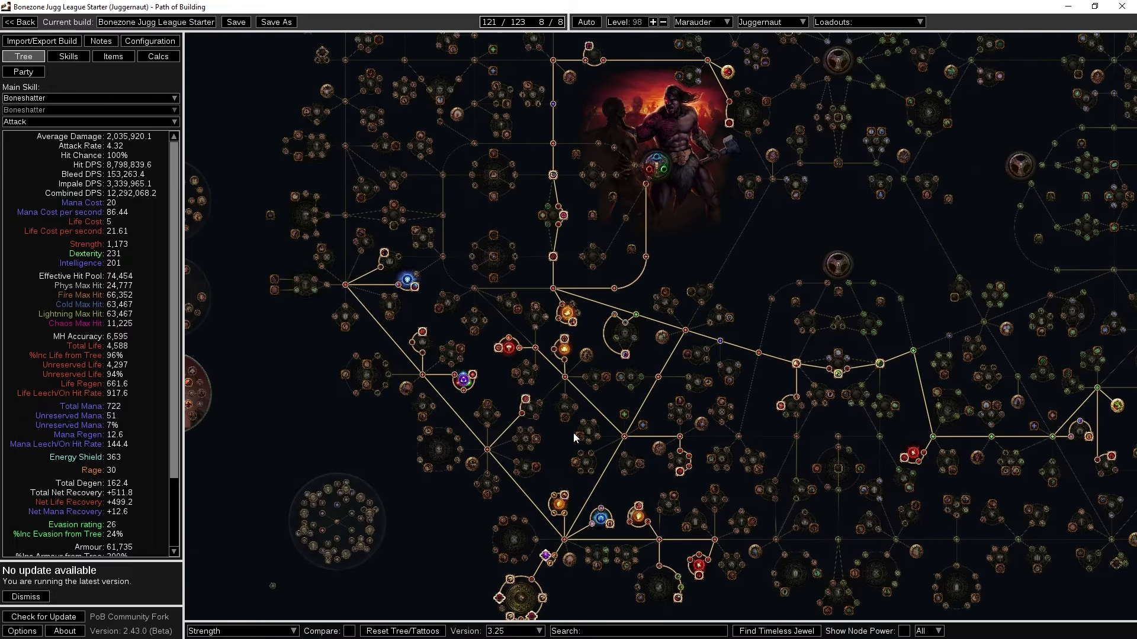
mouse_move(295, 234)
mouse_move(513, 350)
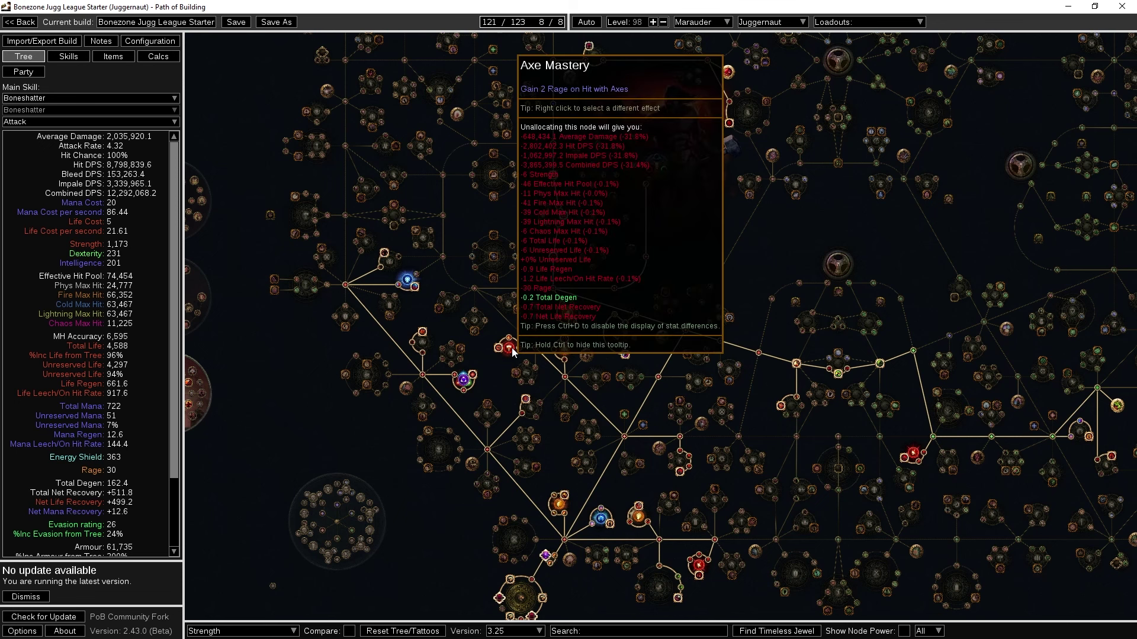
left_click(68, 56)
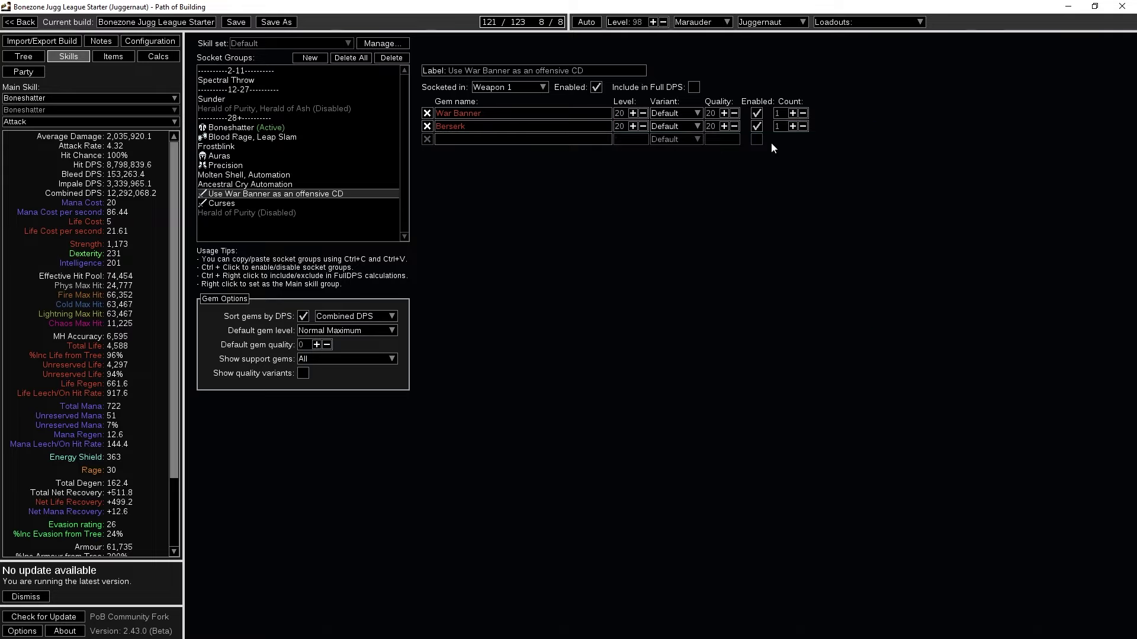
Compare DPS with and without Berserk, leaving it disabled at 10,919,127.9 combined DPS
left_click(757, 128)
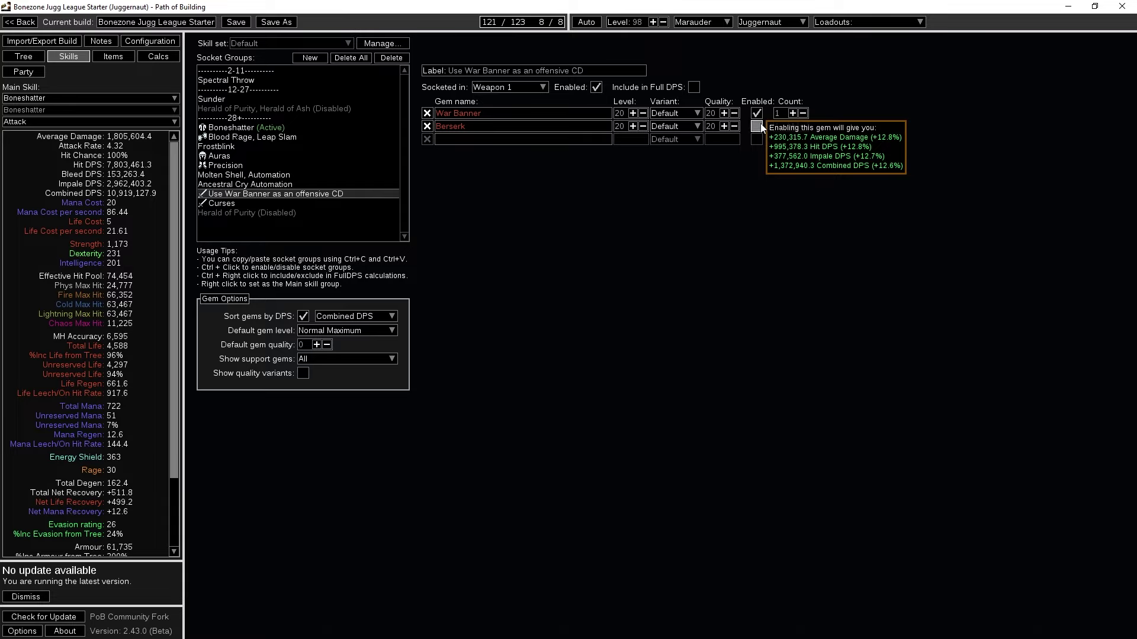
left_click(761, 124)
left_click(759, 126)
left_click(757, 127)
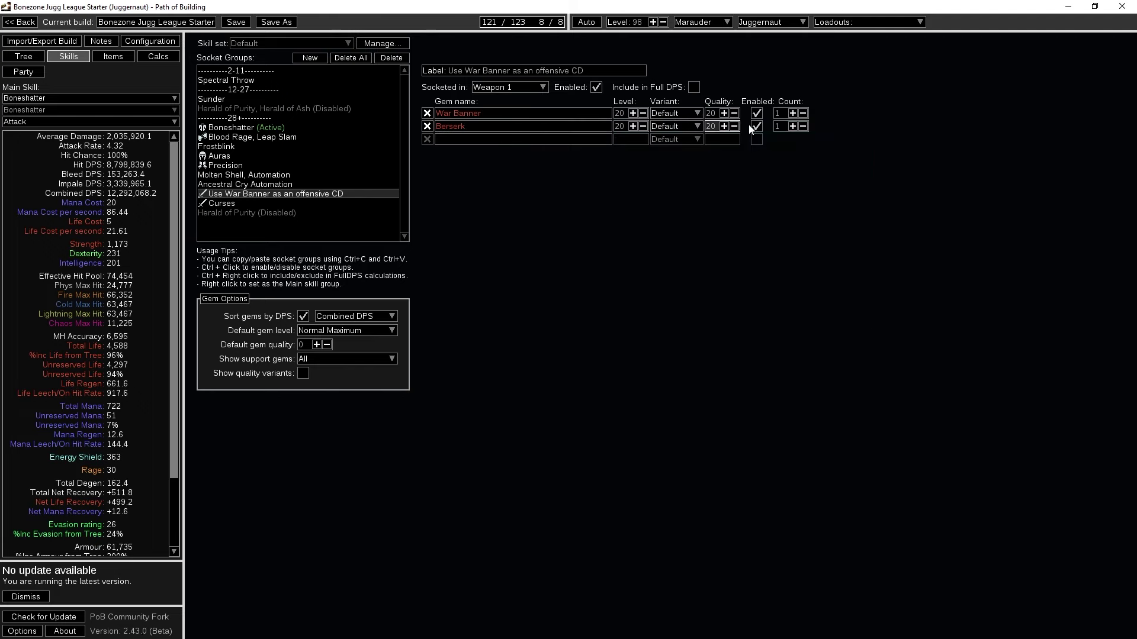
mouse_move(761, 128)
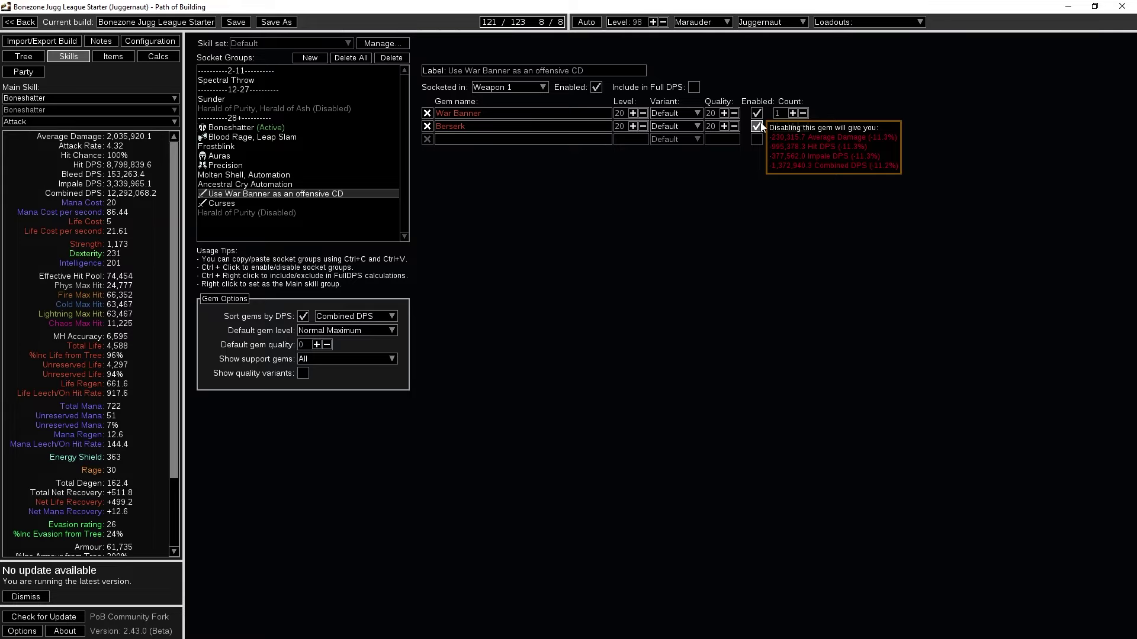
left_click(760, 127)
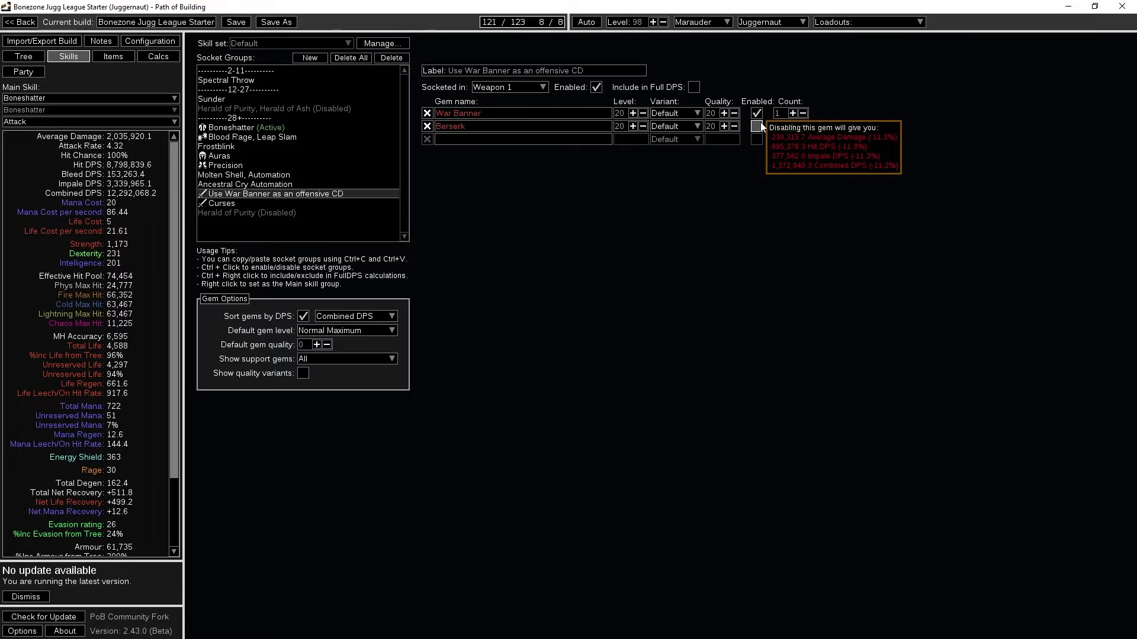
Swap Vulnerability for Poacher's Mark and Mark On Hit, giving Poacher's Mark 20 quality
left_click(300, 203)
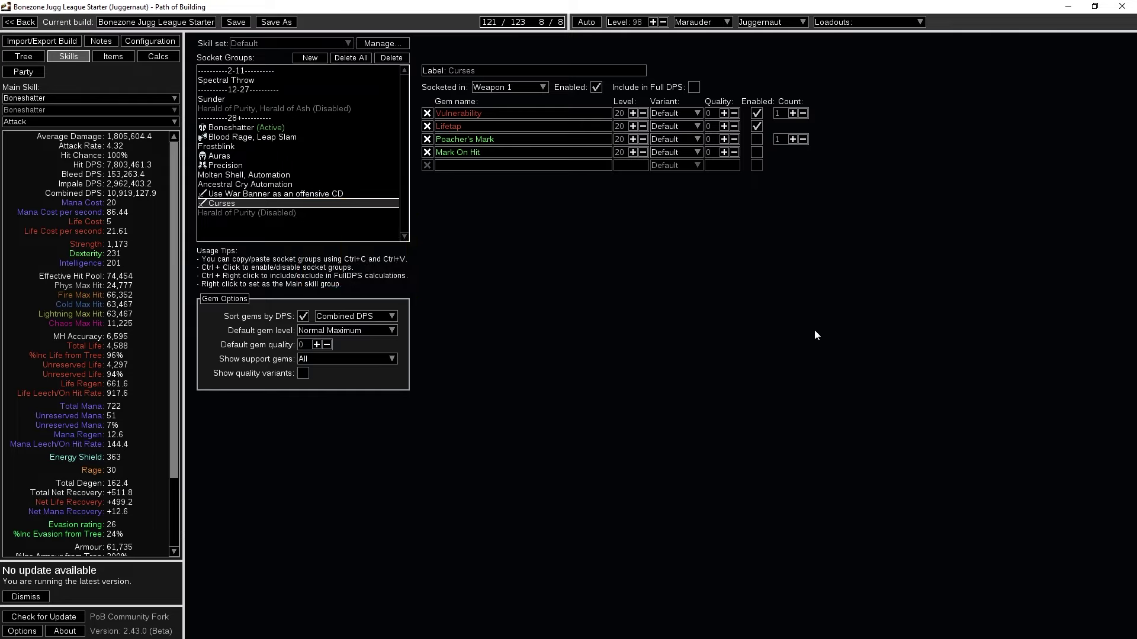
left_click(757, 114)
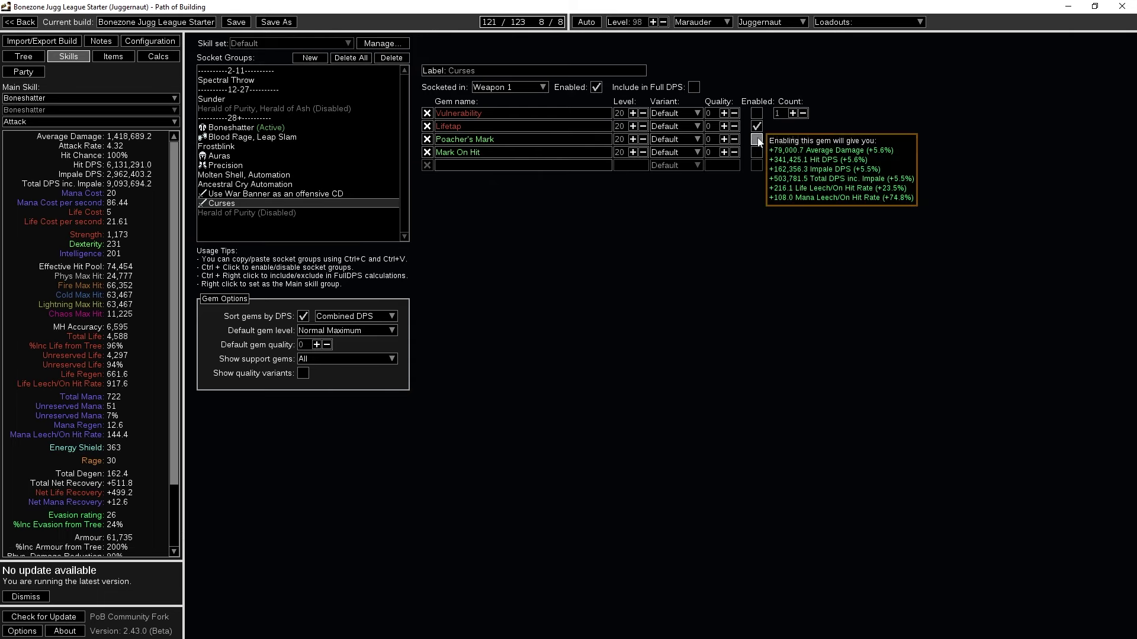
left_click(757, 140)
left_click(757, 153)
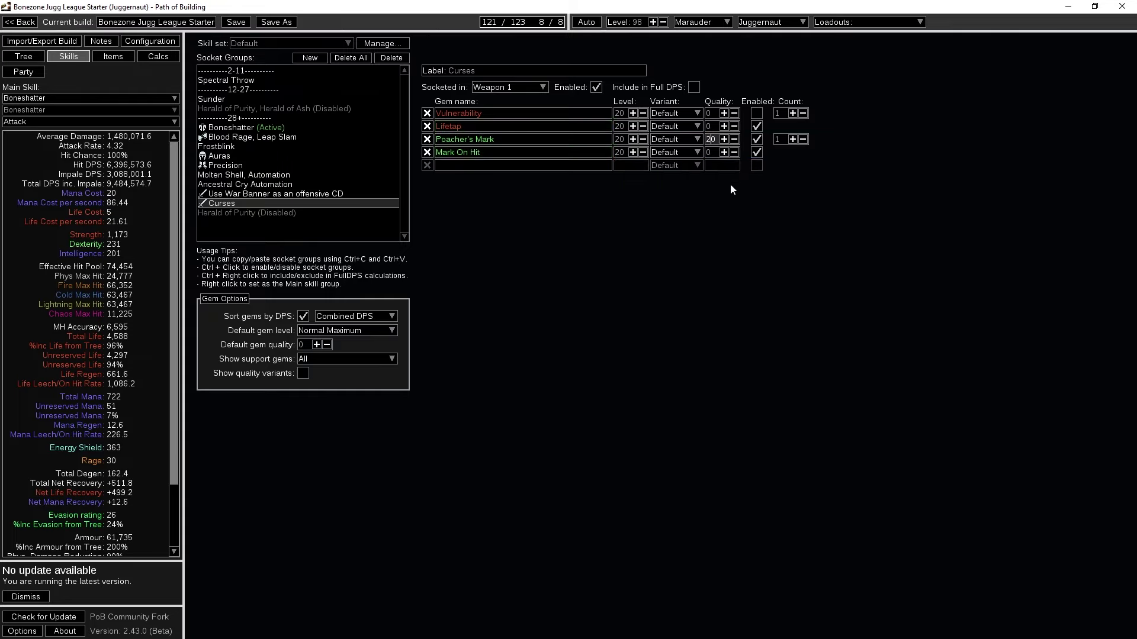
double_click(710, 152)
type("20")
key("ctrl+s")
Check the configuration settings, toggling the frenzy charges option off and back on
mouse_move(503, 144)
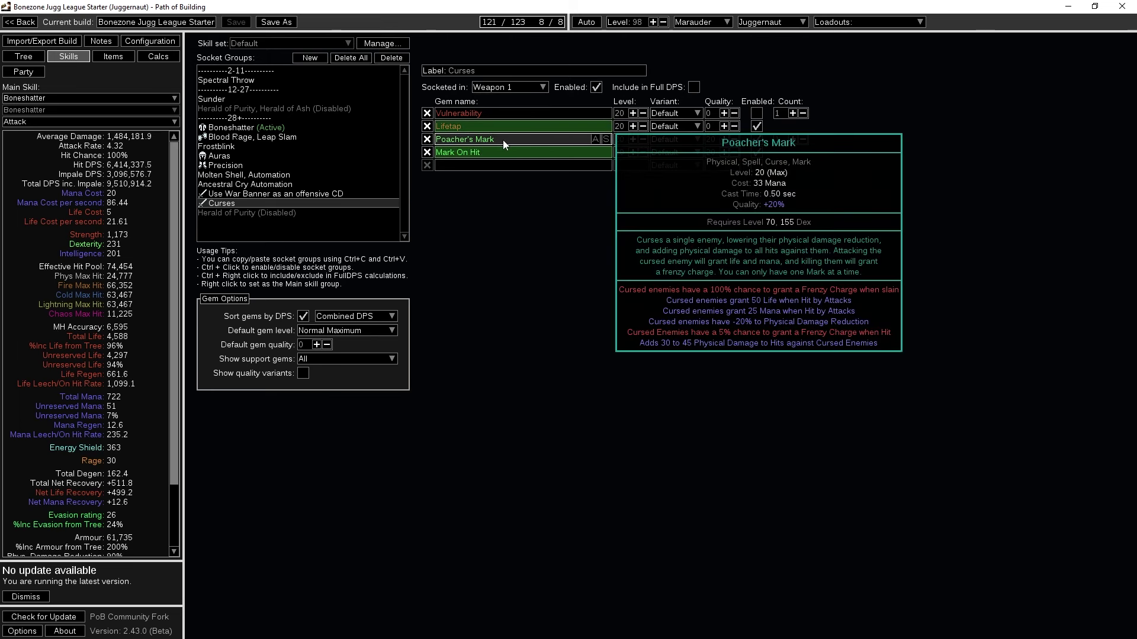
left_click(149, 40)
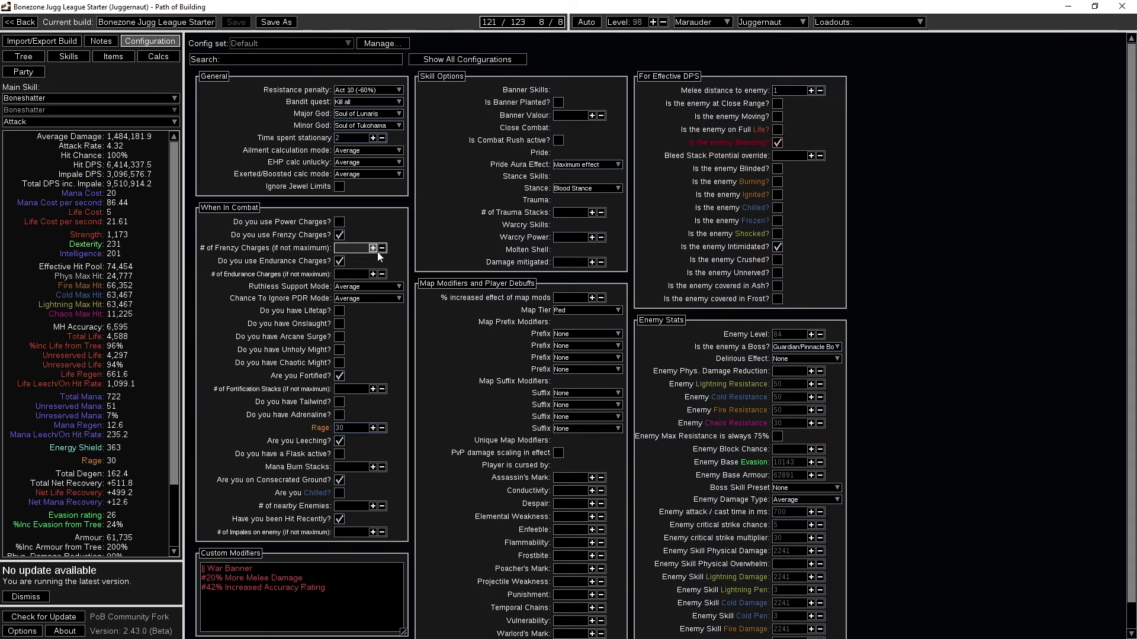
left_click(68, 56)
mouse_move(521, 143)
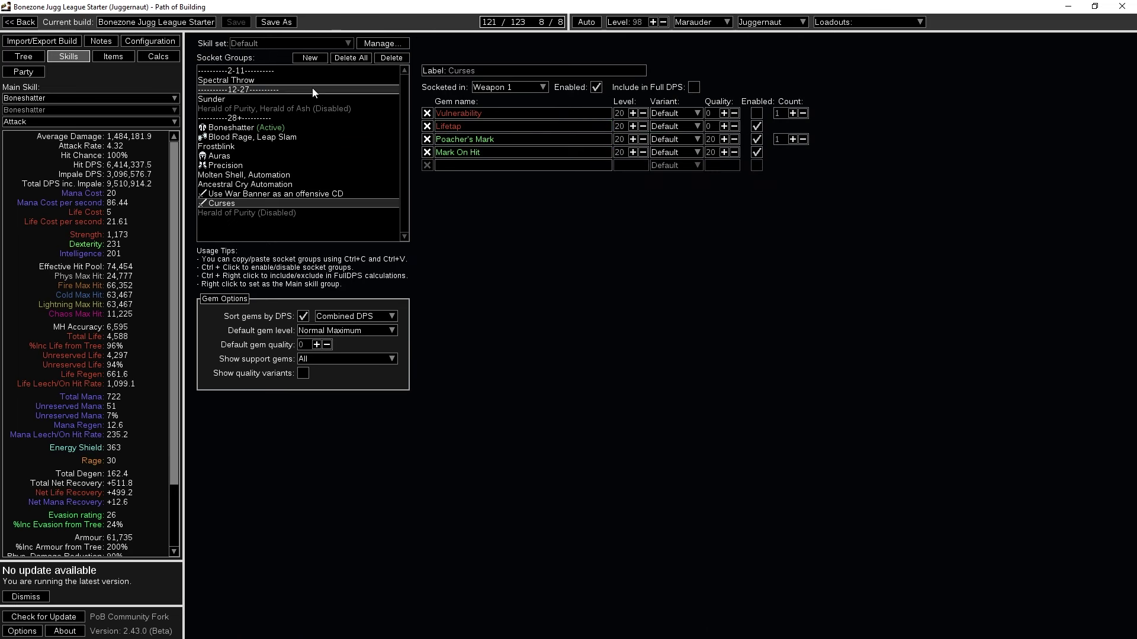
left_click(150, 41)
left_click(339, 235)
left_click(340, 235)
left_click(68, 56)
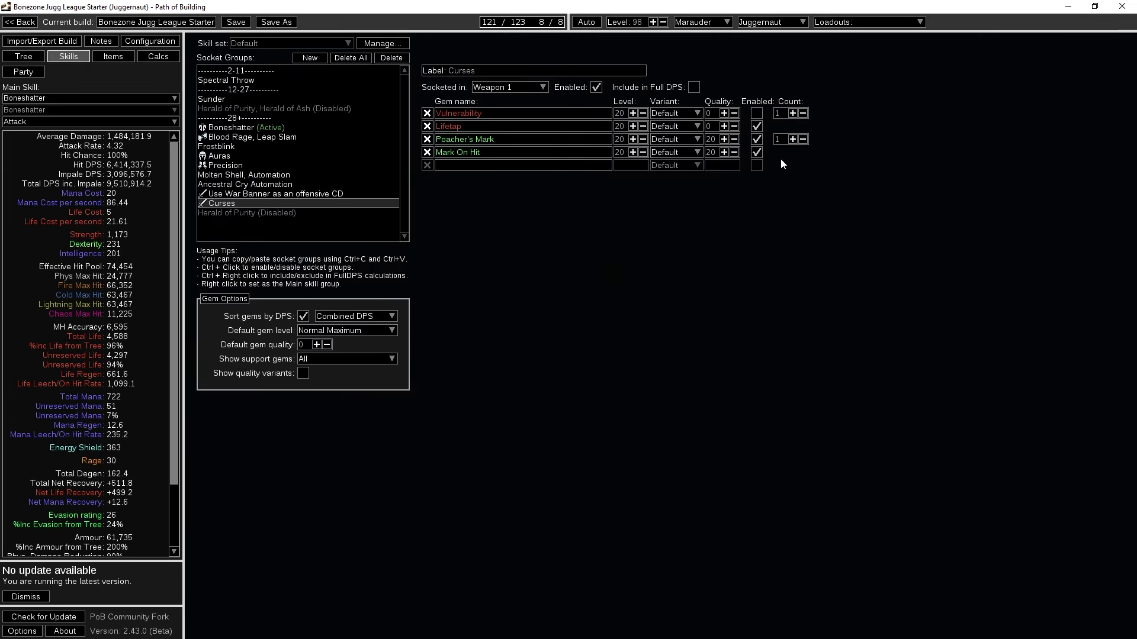
Disable both marks, glance at the Blood Rage and War Banner groups, and re-enable Vulnerability
left_click(756, 152)
left_click(756, 139)
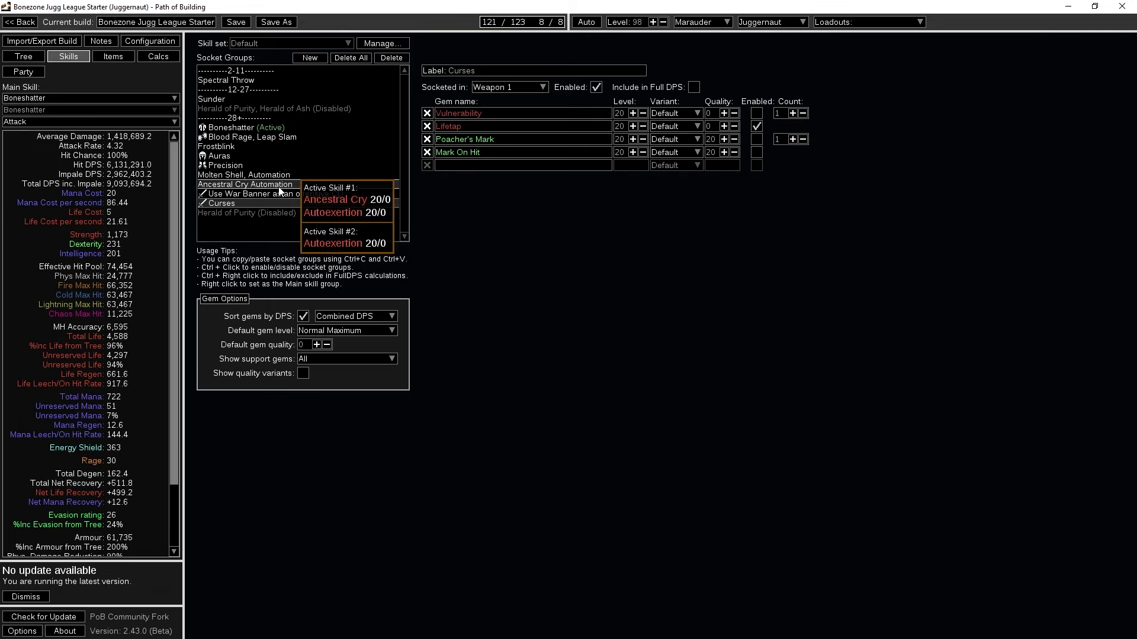
left_click(231, 137)
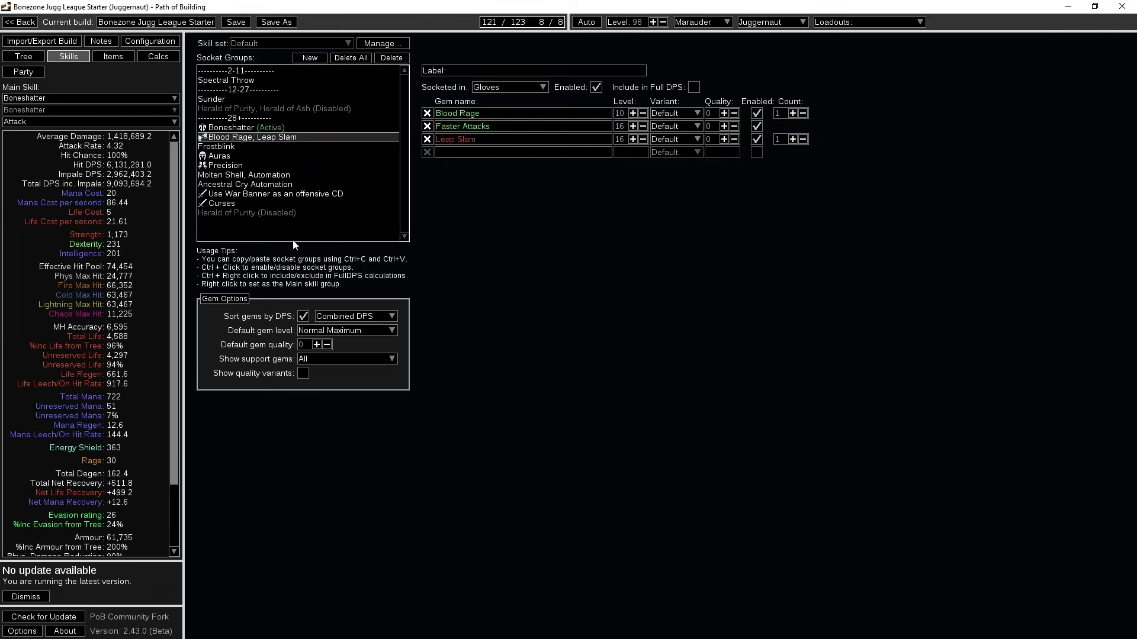
left_click(276, 193)
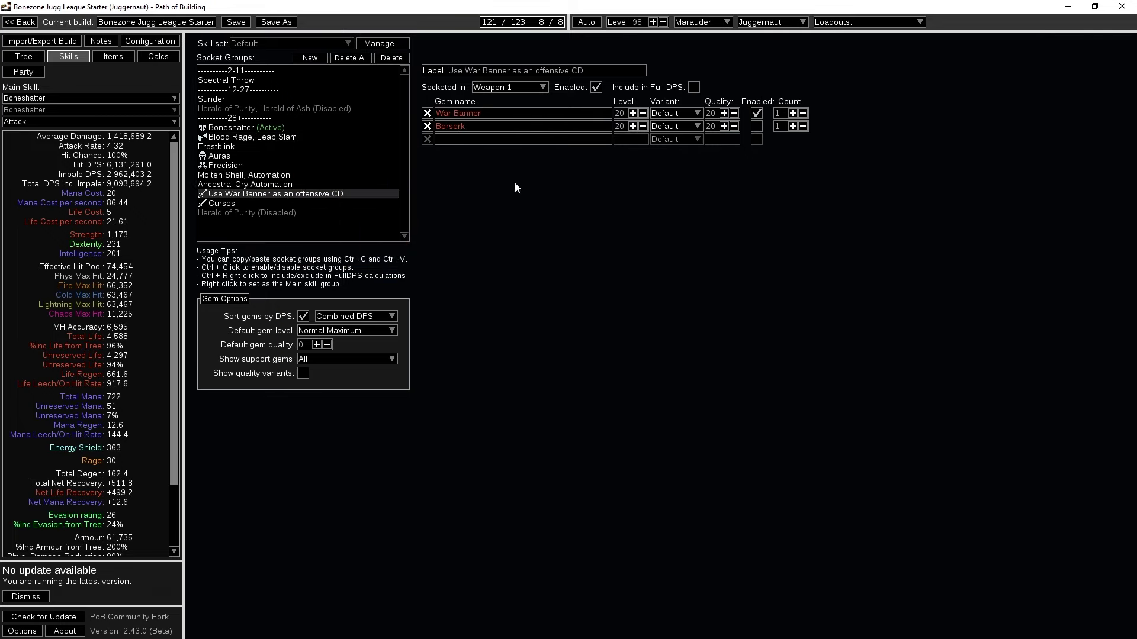
left_click(222, 203)
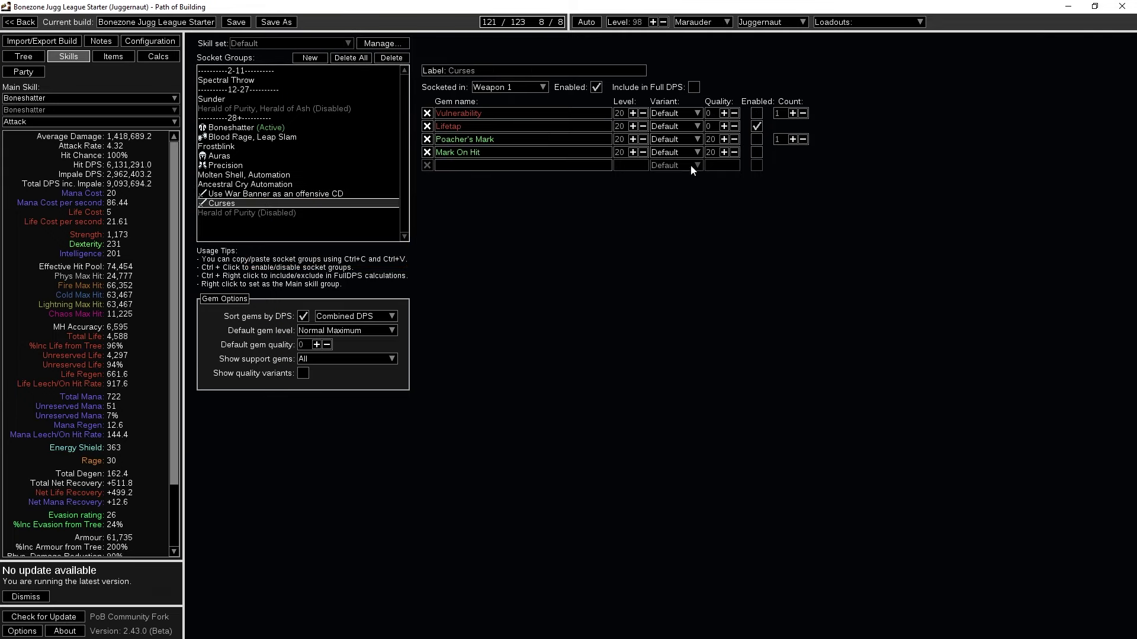
left_click(758, 113)
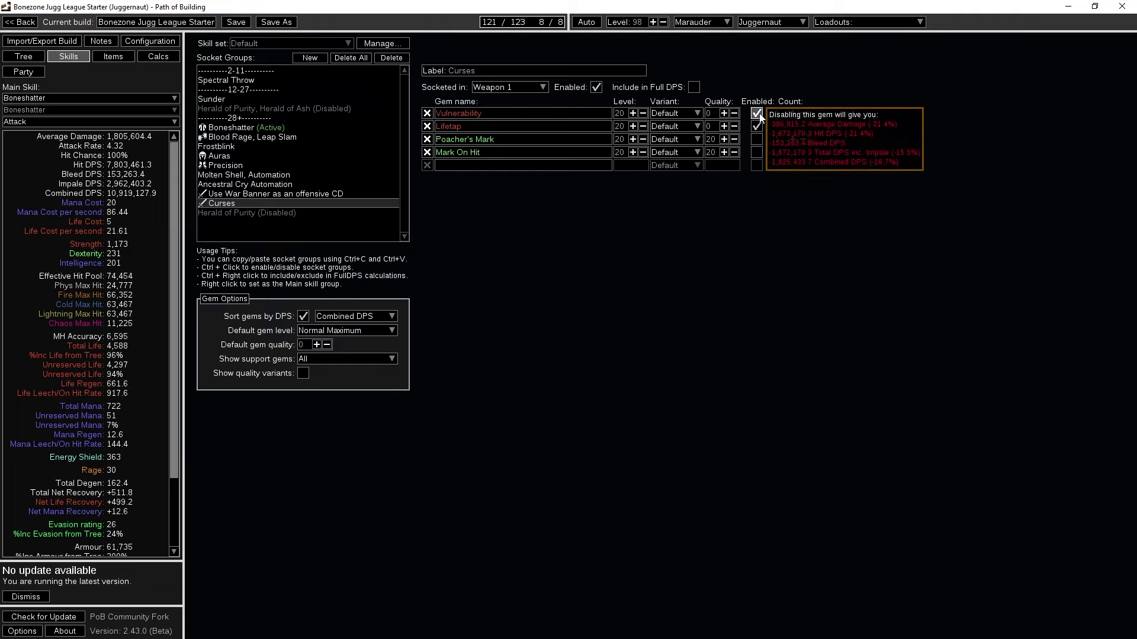
Compare Poacher's Mark and Mark On Hit damage, ending with all four curse gems enabled
left_click(757, 113)
left_click(757, 139)
left_click(758, 154)
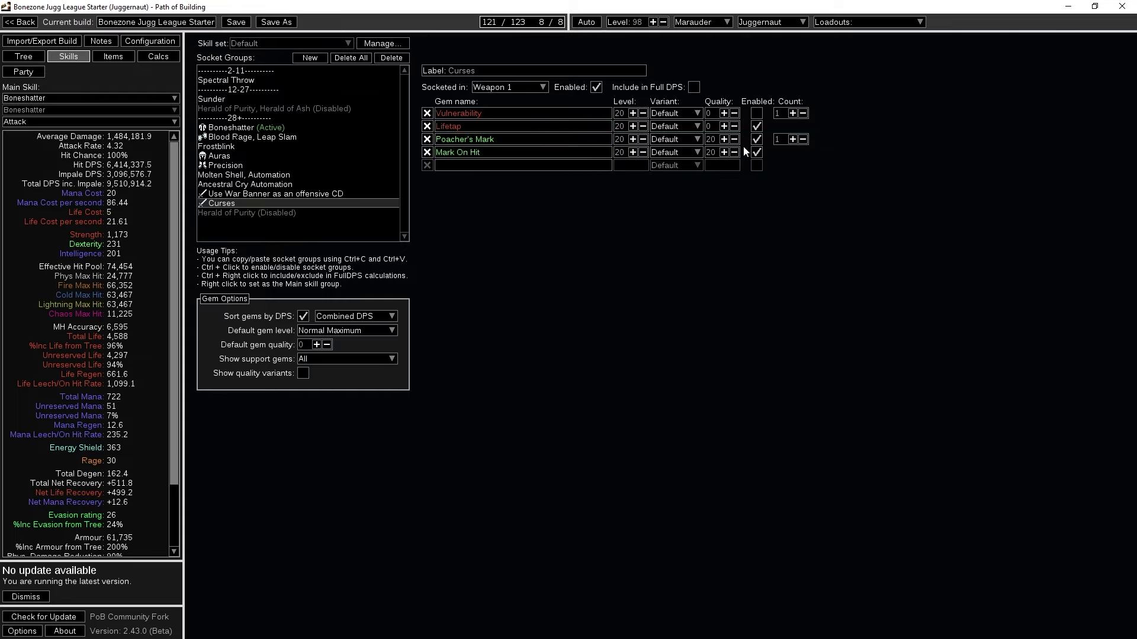
left_click(757, 153)
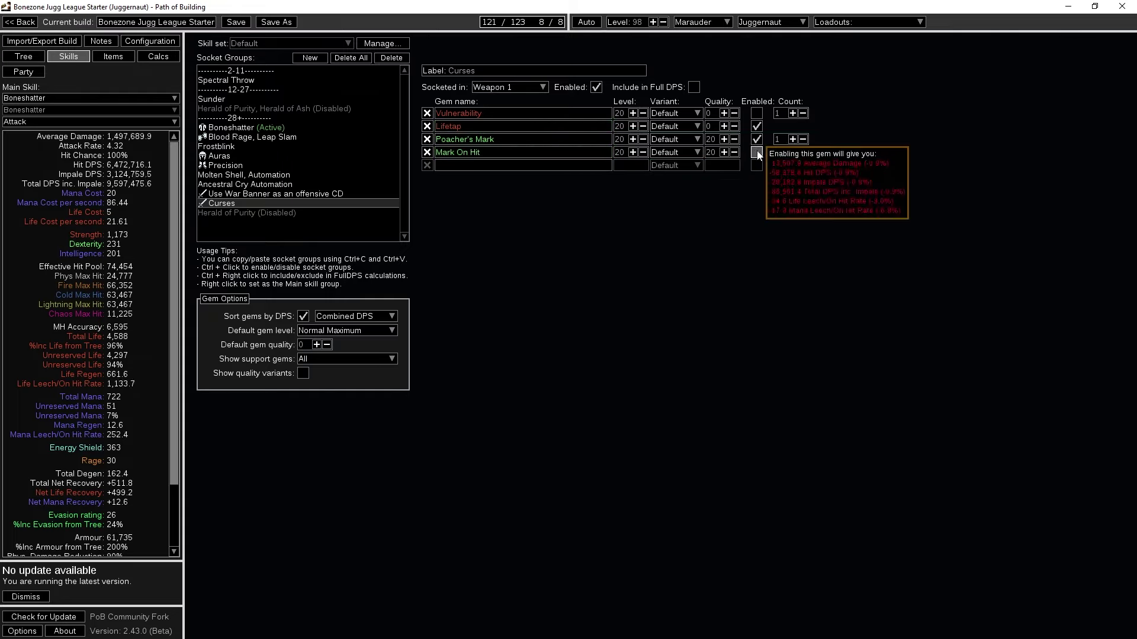
left_click(757, 152)
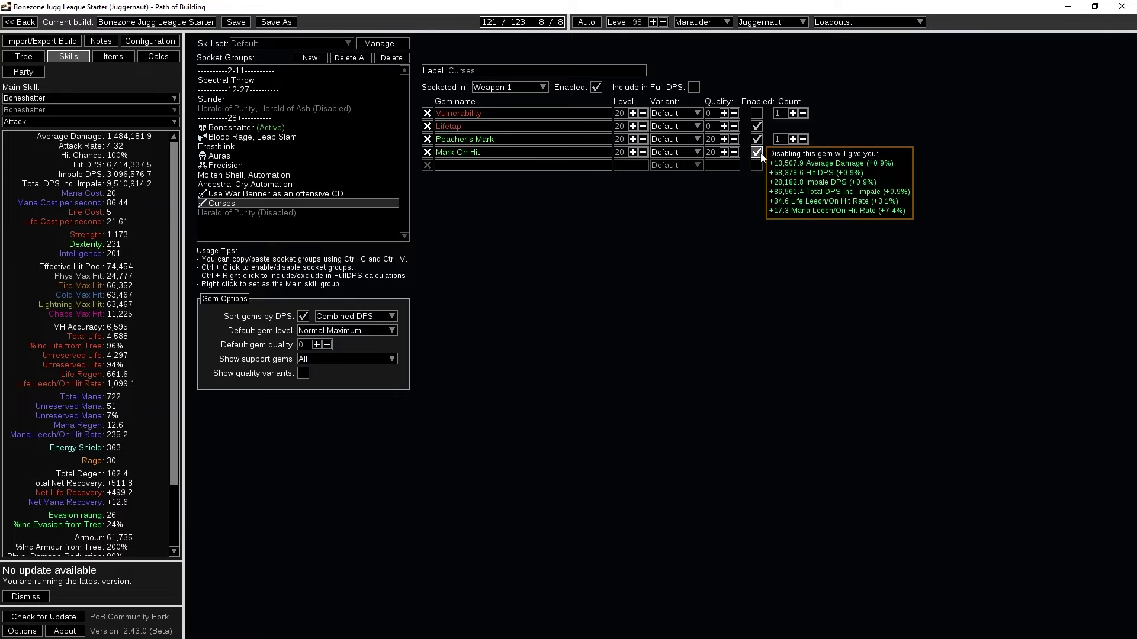
left_click(757, 113)
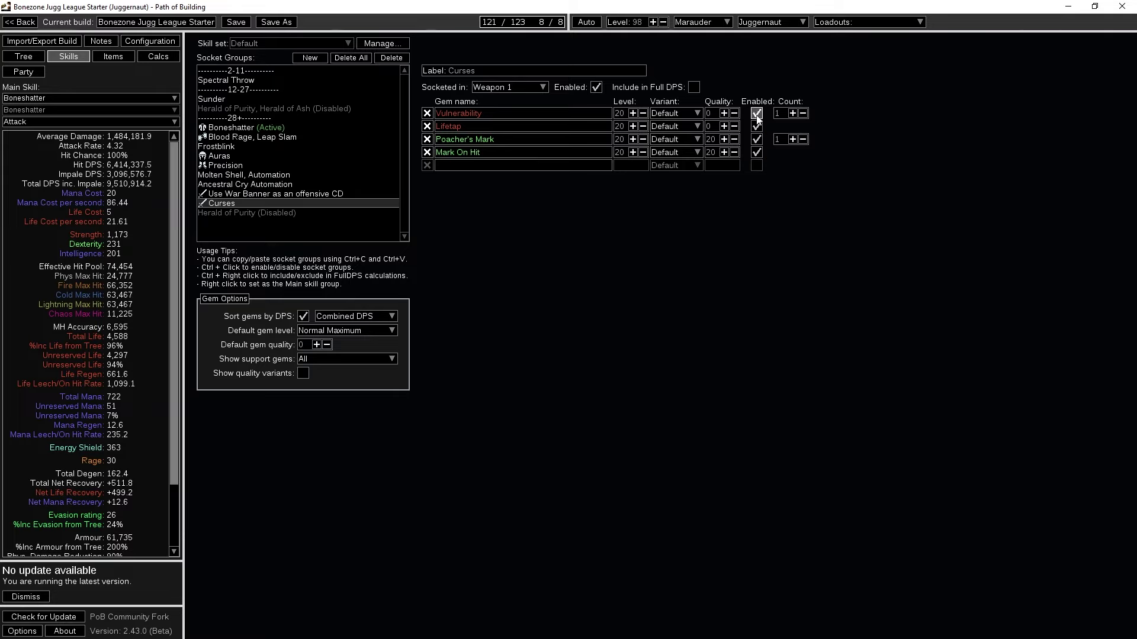
Glance over the items page and passive tree before returning to the skill gems
left_click(113, 56)
left_click(23, 56)
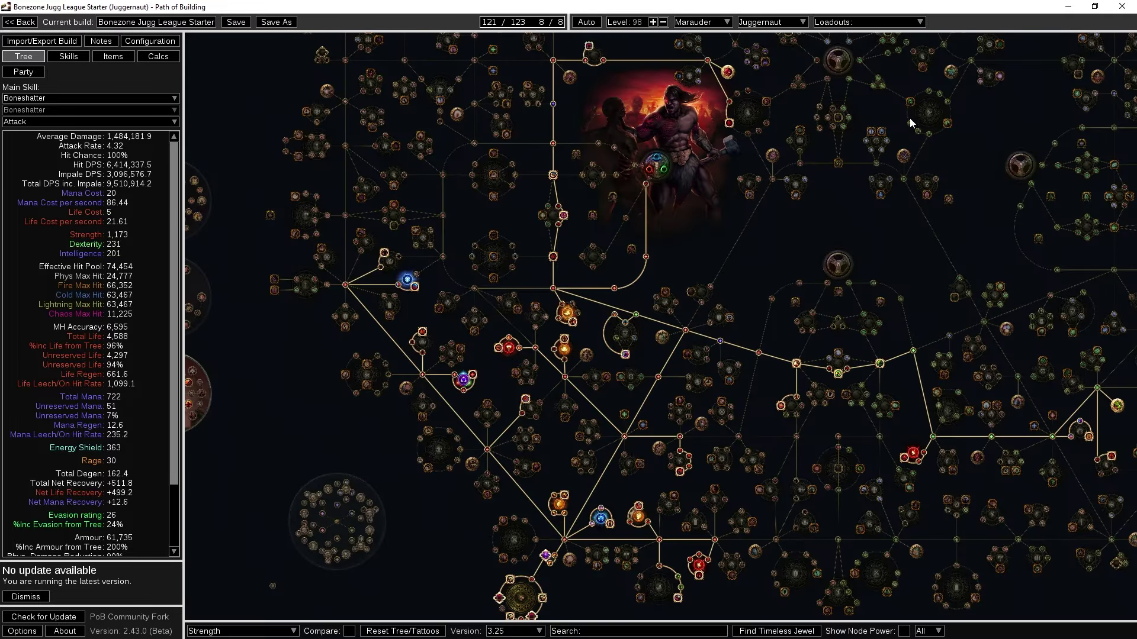
left_click_drag(913, 118, 564, 554)
scroll(887, 115, "down", 2)
scroll(847, 204, "up", 3)
left_click(113, 56)
left_click(80, 57)
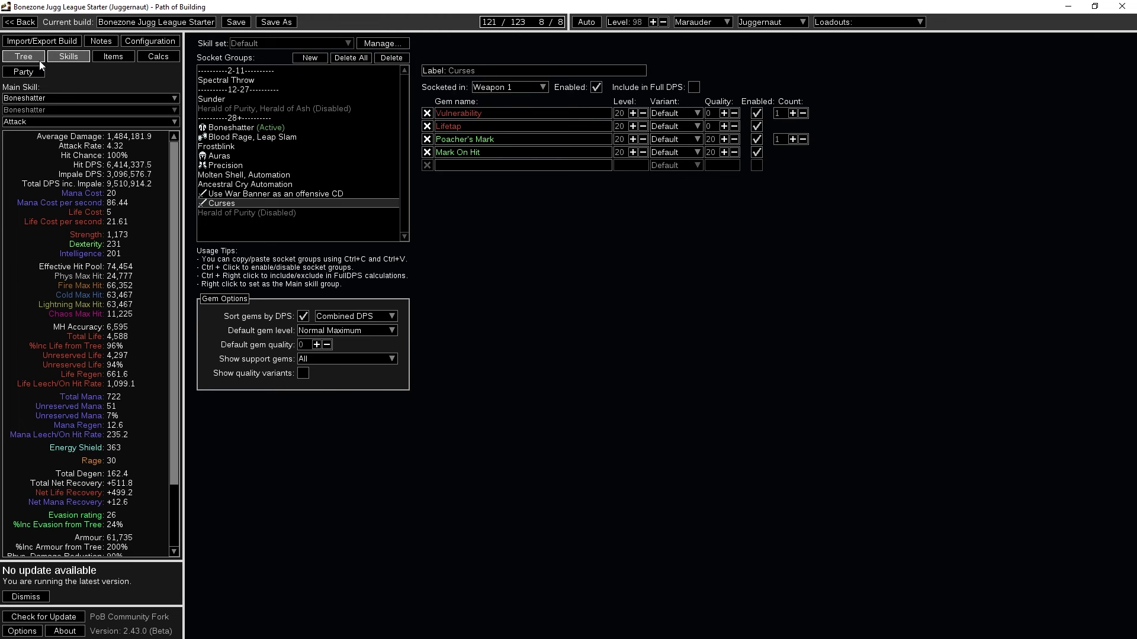
left_click(24, 57)
left_click(68, 56)
Check the disabled Herald of Purity group and equipped helmet, then show the War Banner and Berserk group
left_click(332, 213)
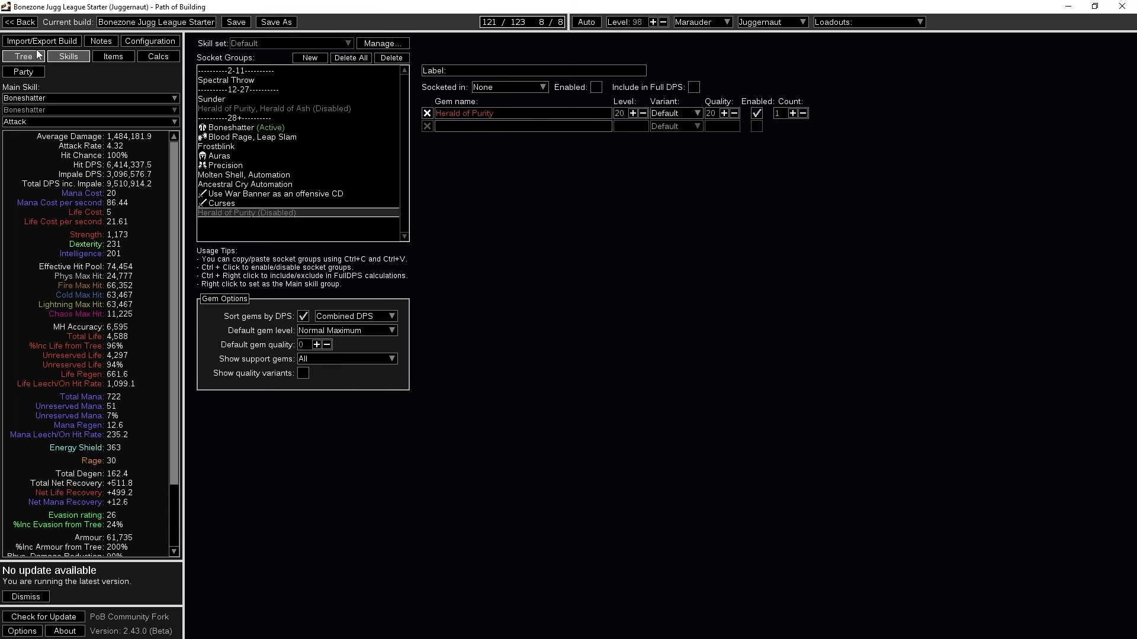
left_click(113, 56)
mouse_move(273, 114)
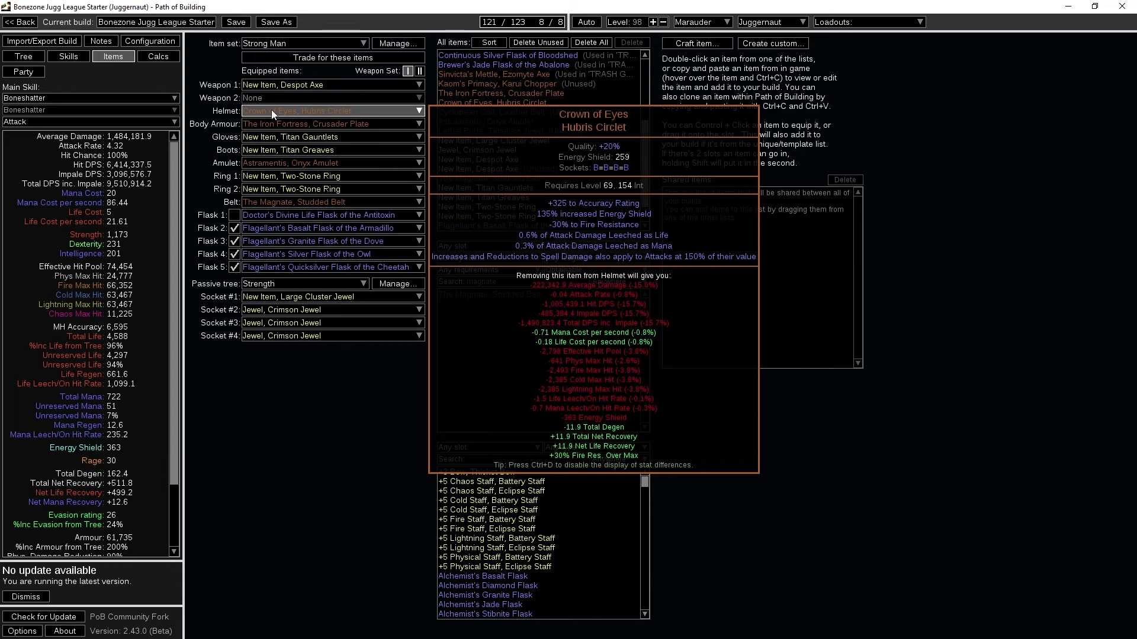
left_click(56, 57)
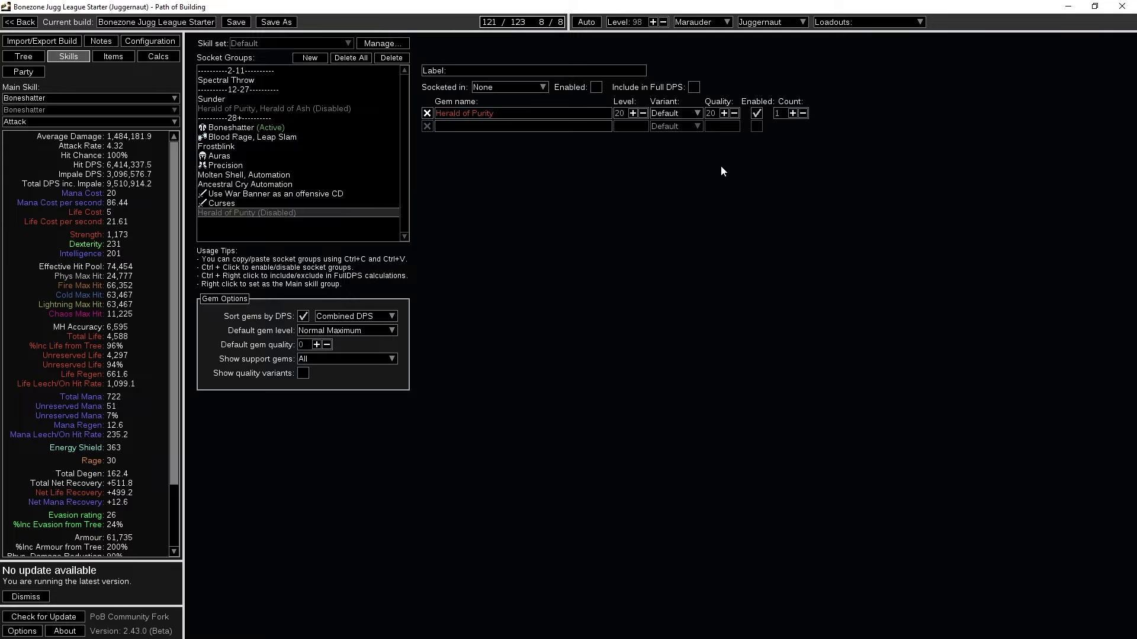
left_click(338, 194)
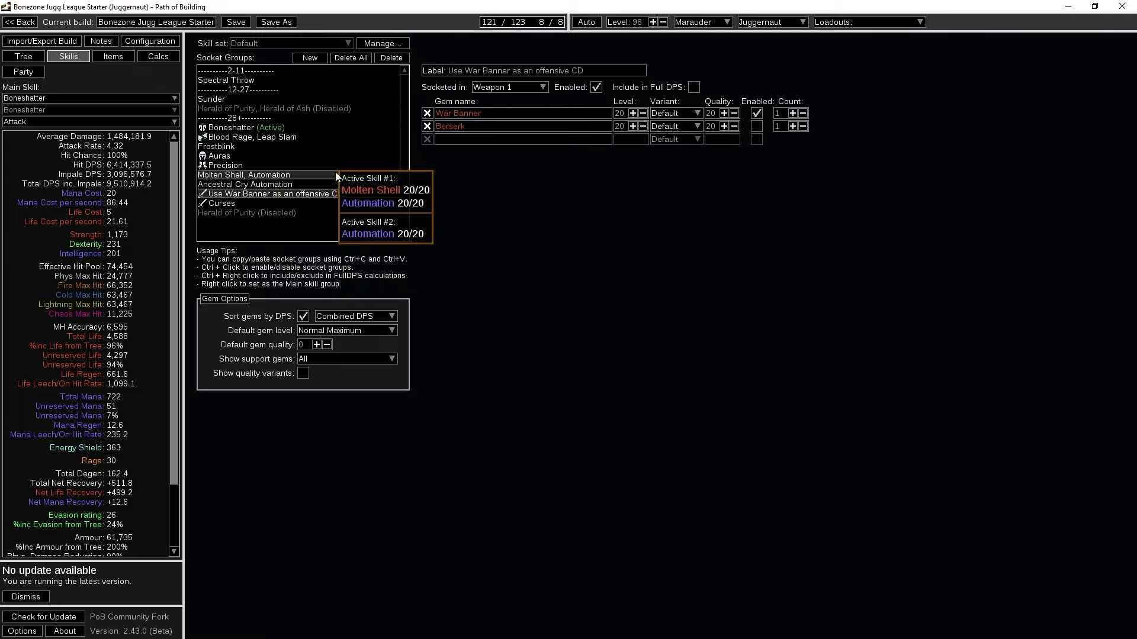
Refund the Juggernaut's Armour, Life Regeneration path and allocate Unflinching, raising effective hit pool to 76,803
left_click(24, 56)
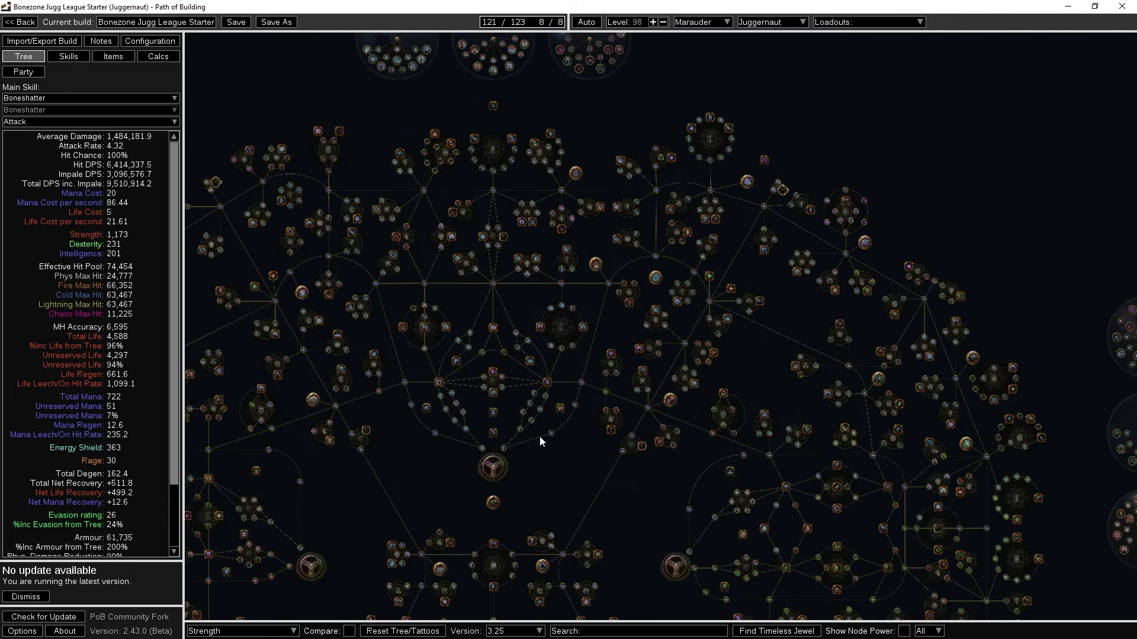
scroll(538, 457, "up", 3)
mouse_move(630, 314)
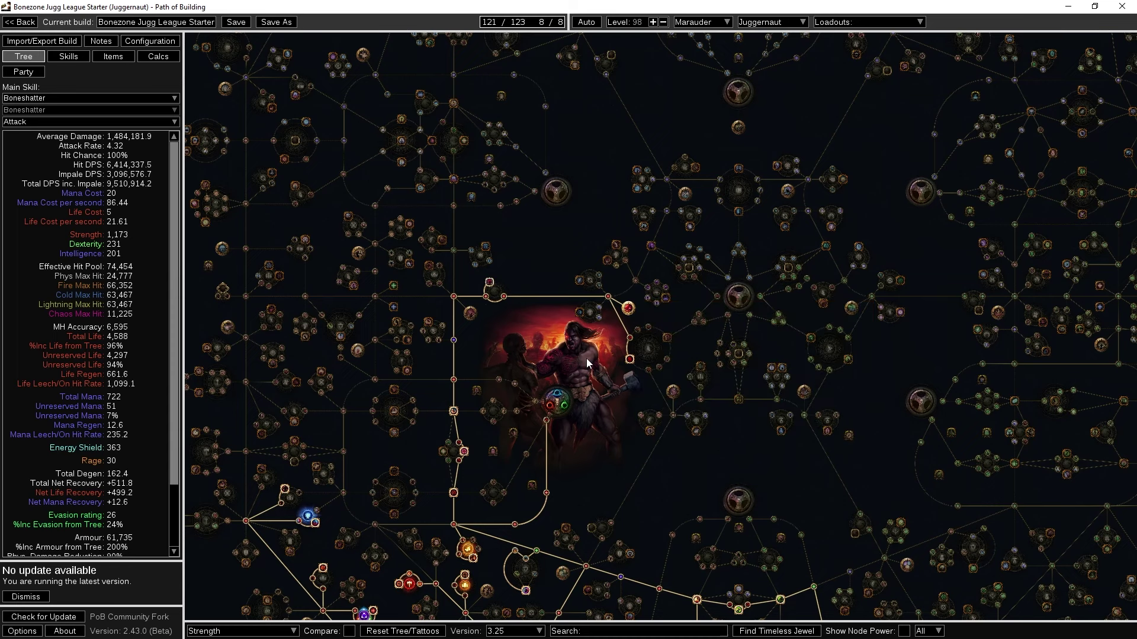
scroll(586, 357, "down", 2)
left_click_drag(582, 358, 527, 296)
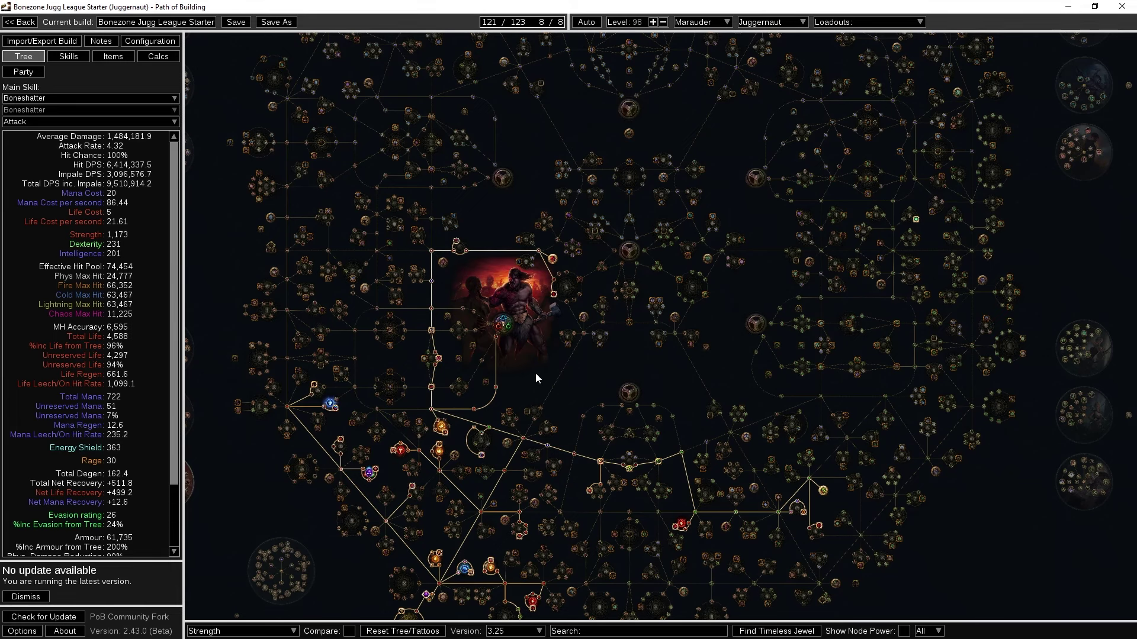
left_click_drag(535, 377, 723, 296)
scroll(421, 354, "up", 8)
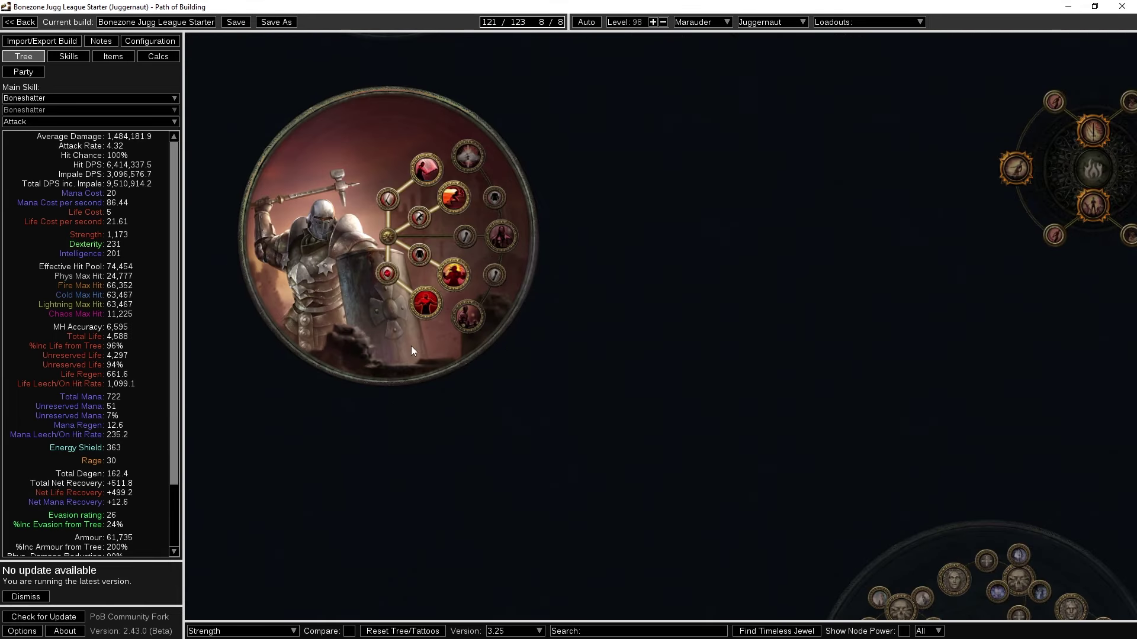
left_click_drag(410, 348, 486, 408)
mouse_move(512, 365)
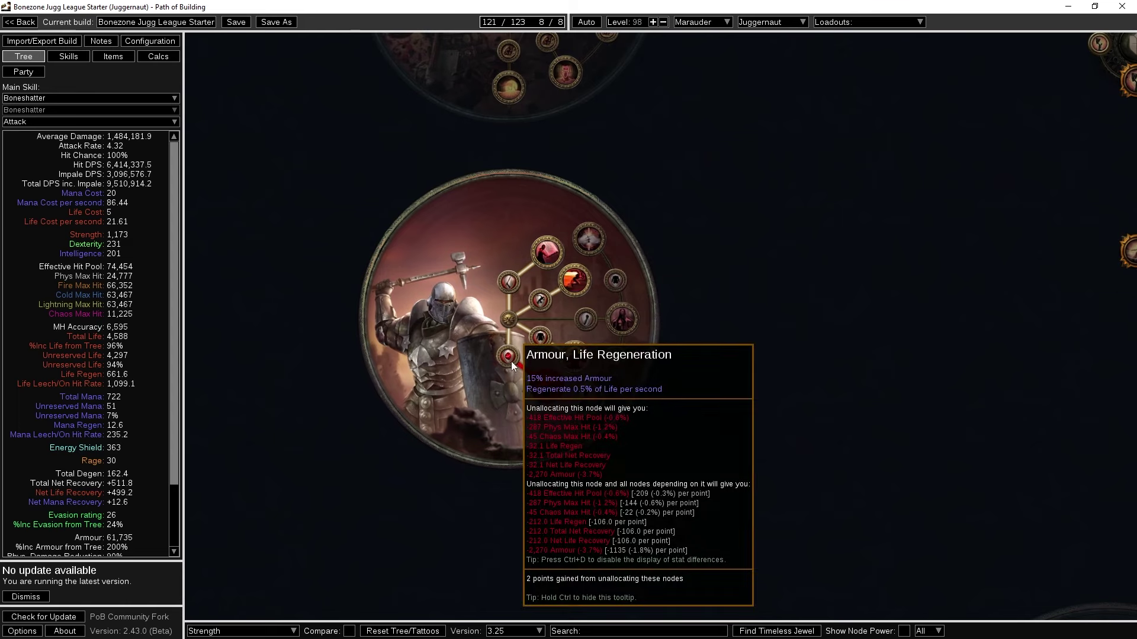
left_click(512, 365)
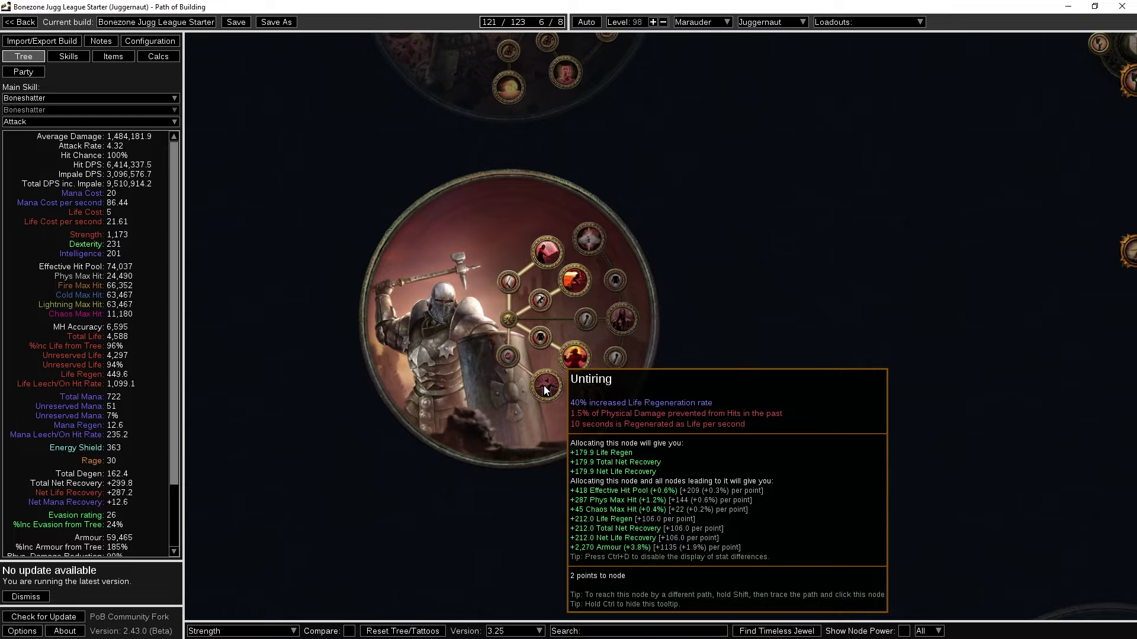
left_click(627, 309)
scroll(853, 306, "down", 3)
scroll(985, 281, "up", 5)
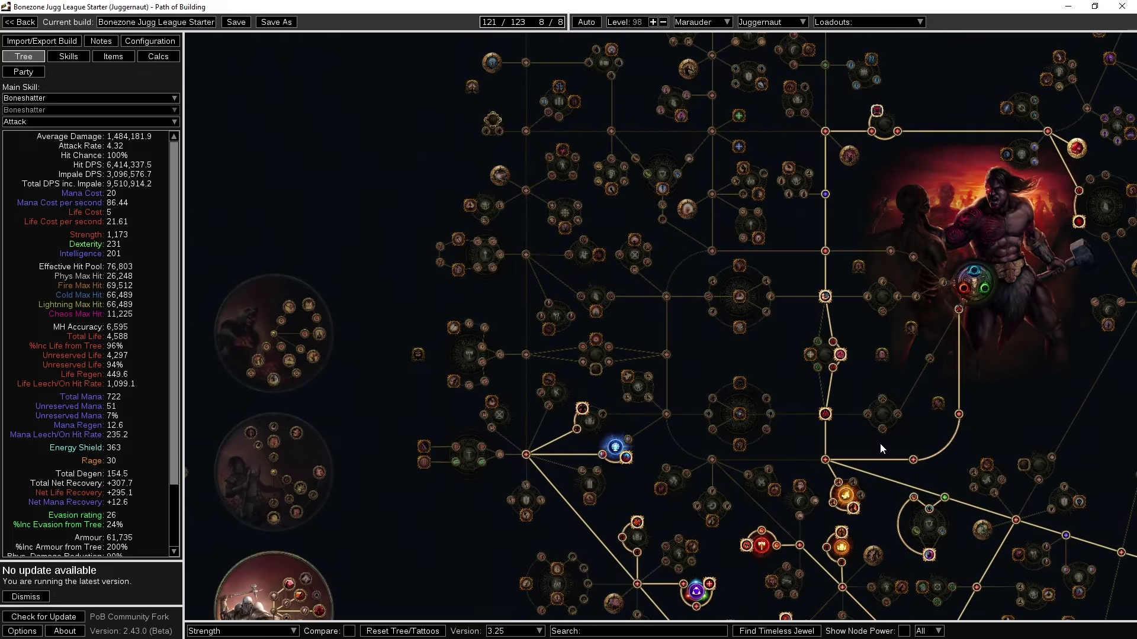
left_click_drag(879, 443, 589, 339)
scroll(590, 316, "down", 3)
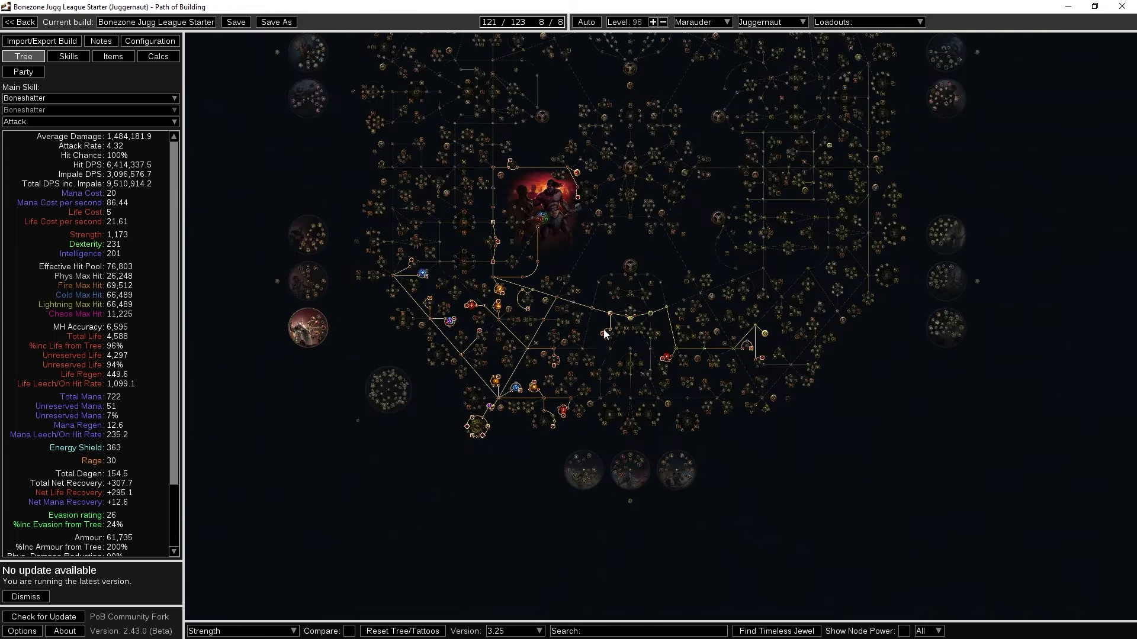
scroll(527, 406, "down", 2)
scroll(459, 269, "up", 3)
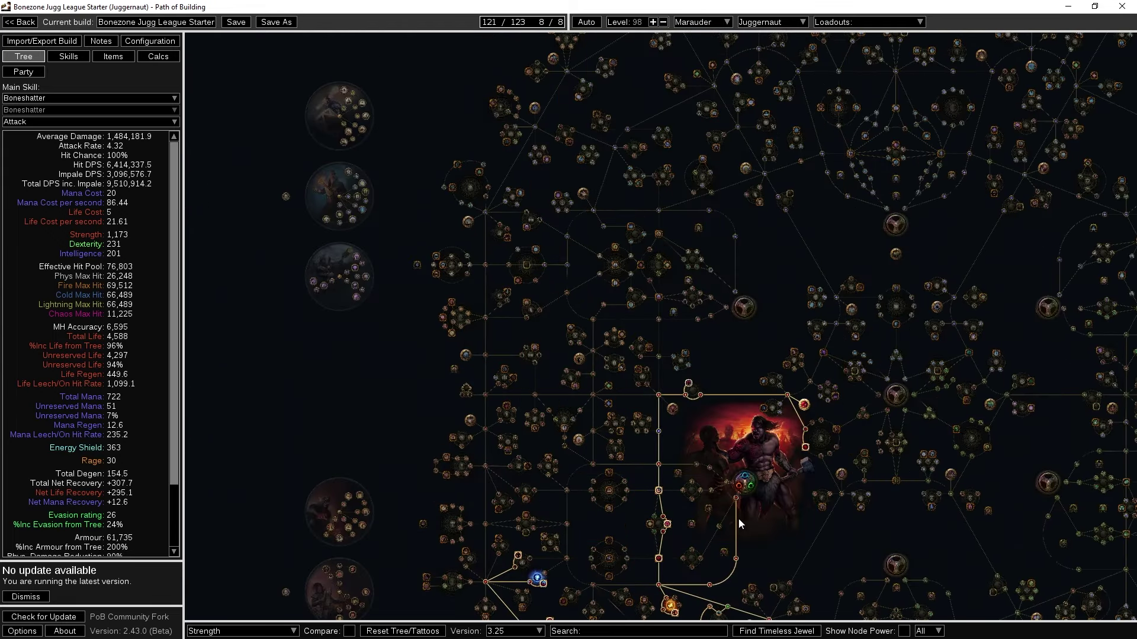
left_click_drag(744, 526, 584, 227)
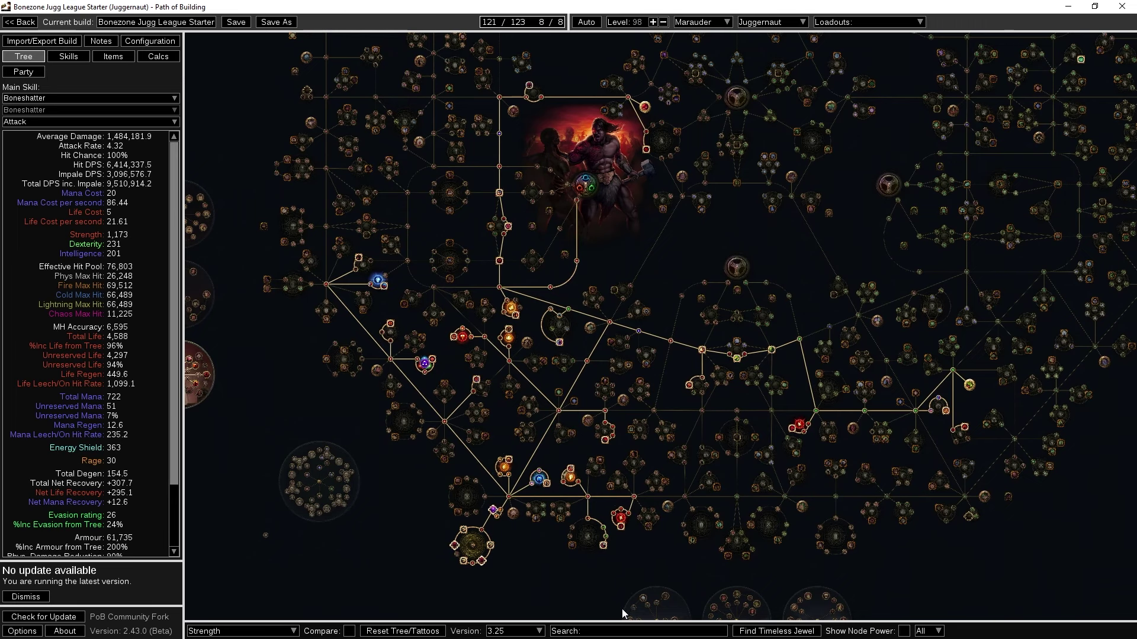
left_click_drag(400, 538, 537, 563)
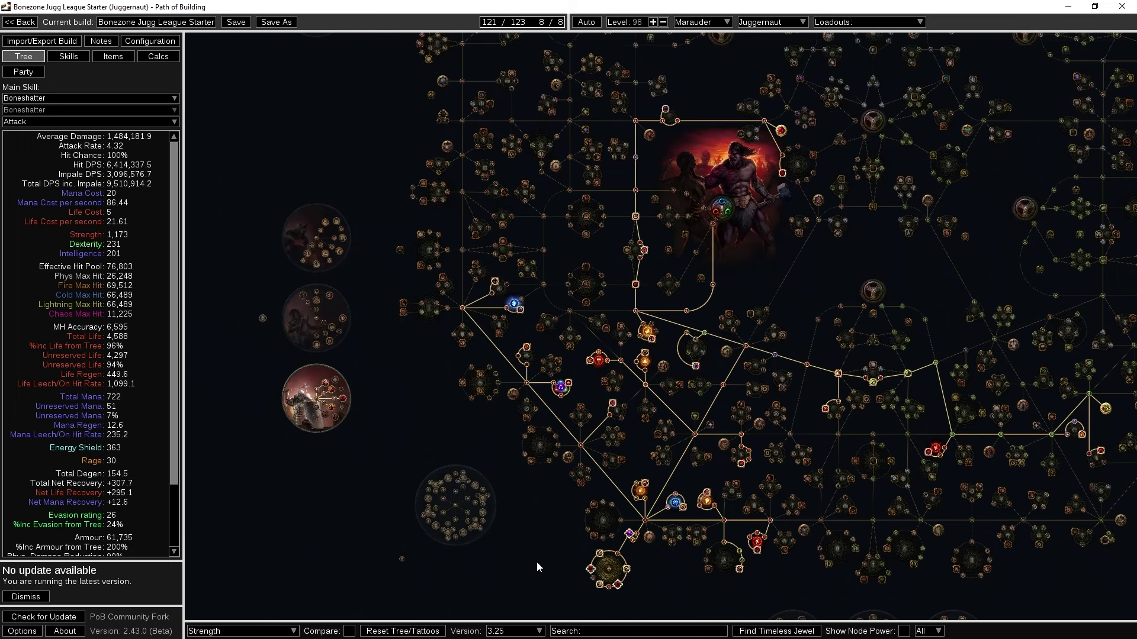
scroll(530, 358, "up", 6)
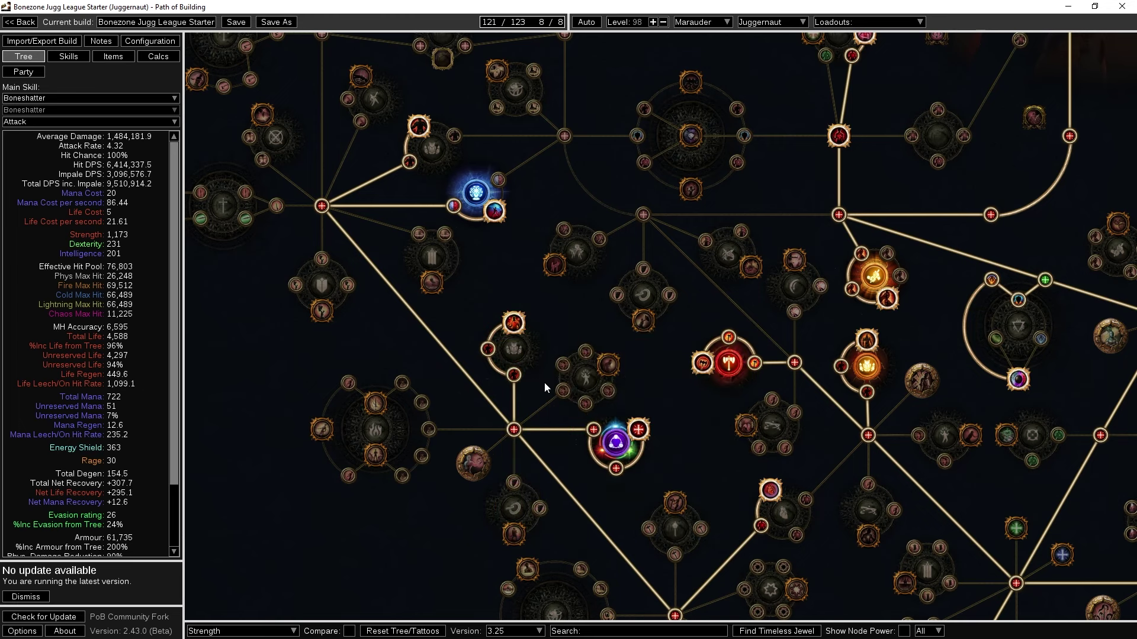
left_click_drag(545, 383, 482, 287)
left_click_drag(797, 512, 653, 418)
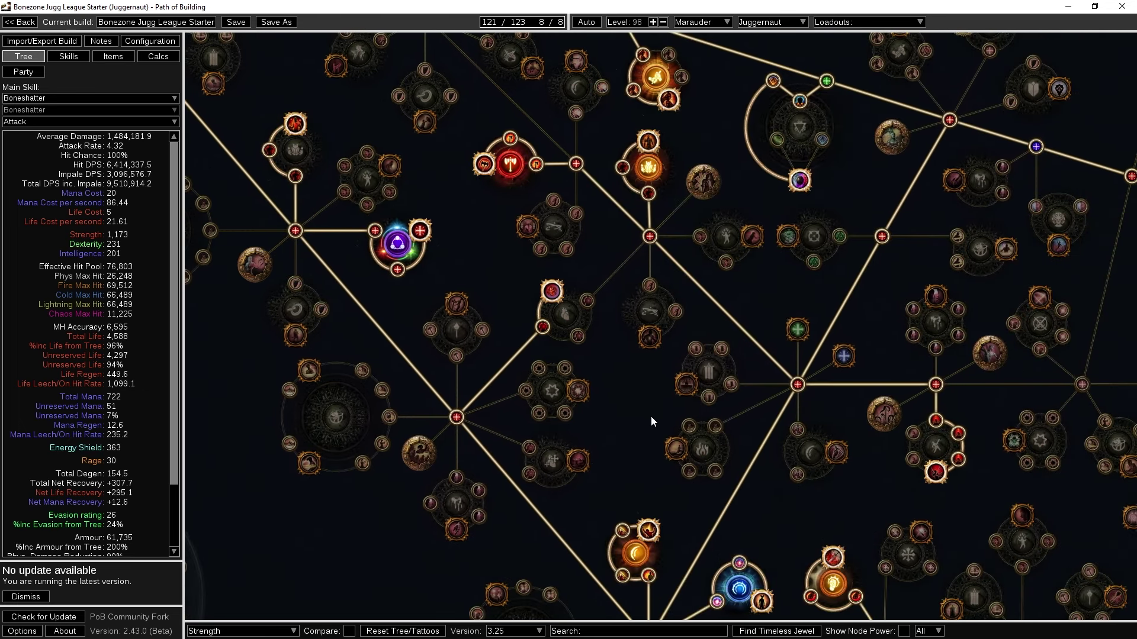
scroll(654, 418, "down", 1)
left_click_drag(894, 471, 659, 379)
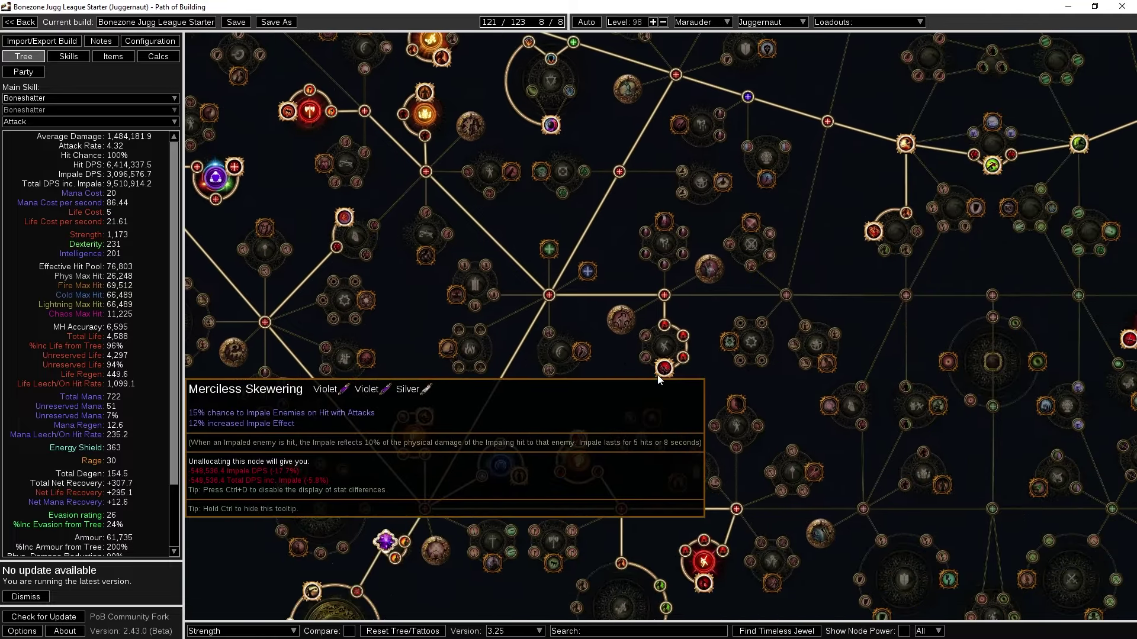
left_click_drag(366, 316, 637, 439)
scroll(637, 439, "up", 3)
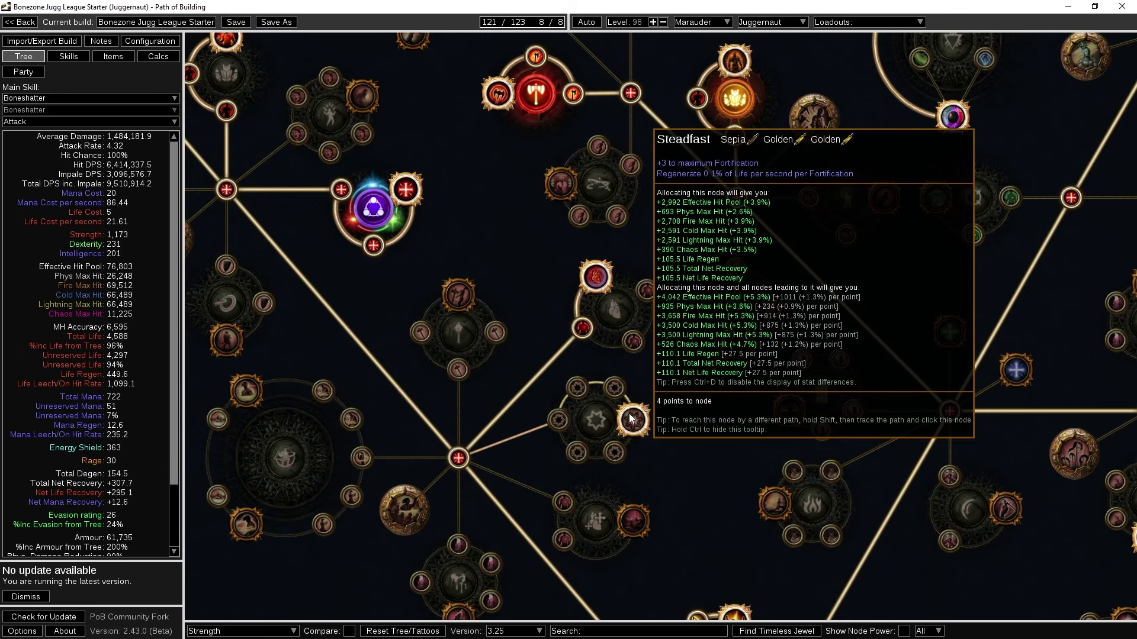
left_click(631, 418)
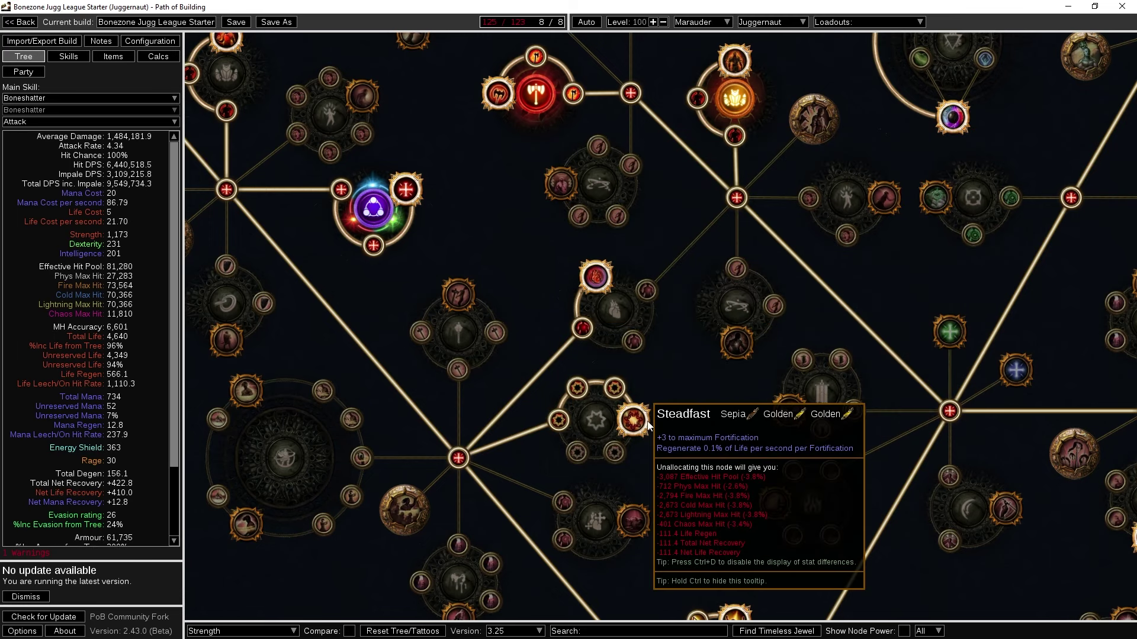
left_click(595, 423)
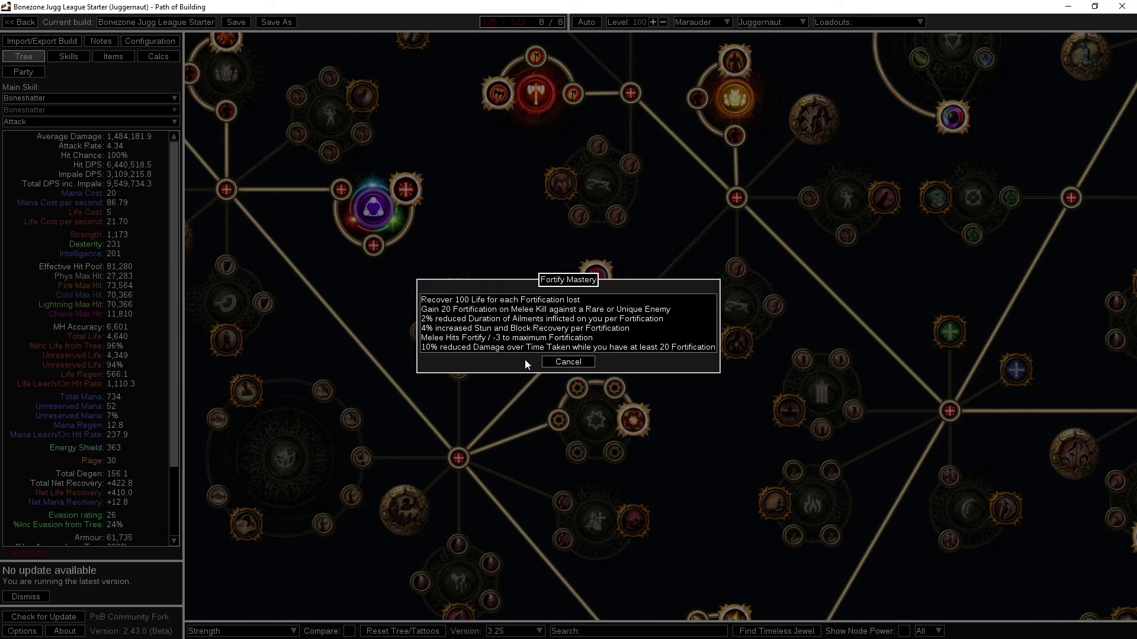
left_click(576, 337)
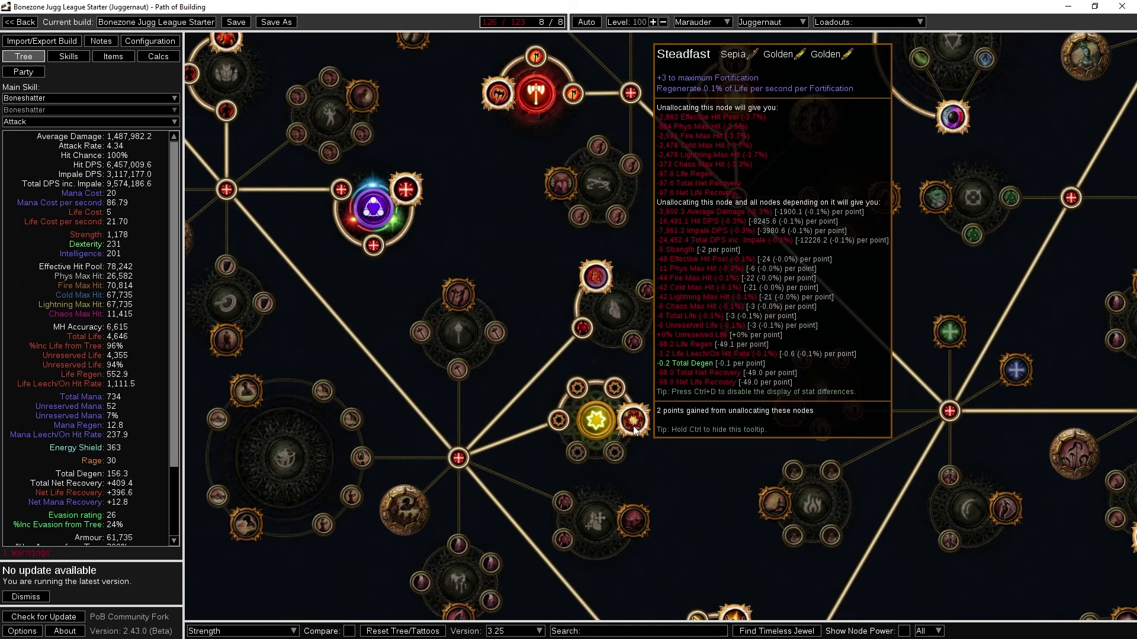
Unallocate the Fortification nodes again and view the Boneshatter group's gems, including Fortify
left_click(558, 423)
scroll(702, 446, "down", 4)
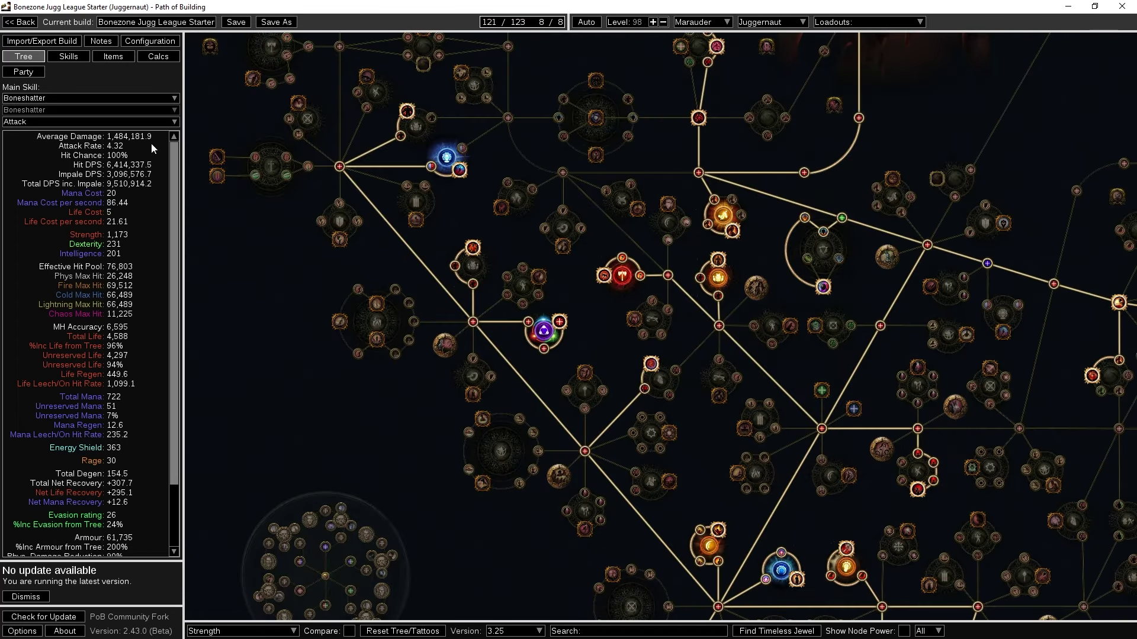
left_click(68, 56)
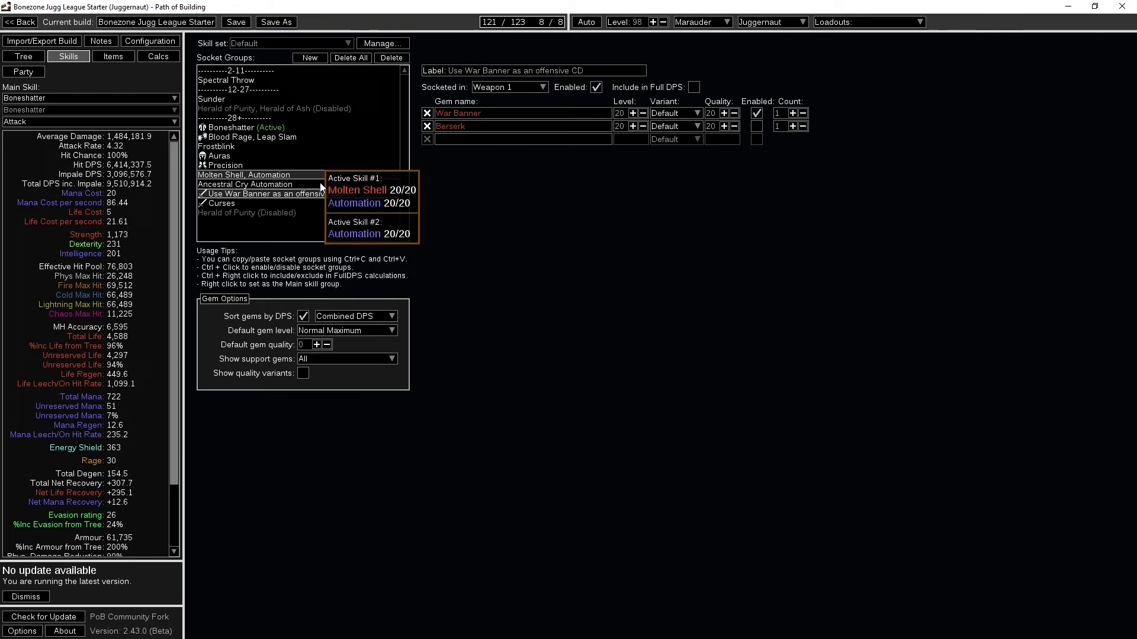
left_click(309, 129)
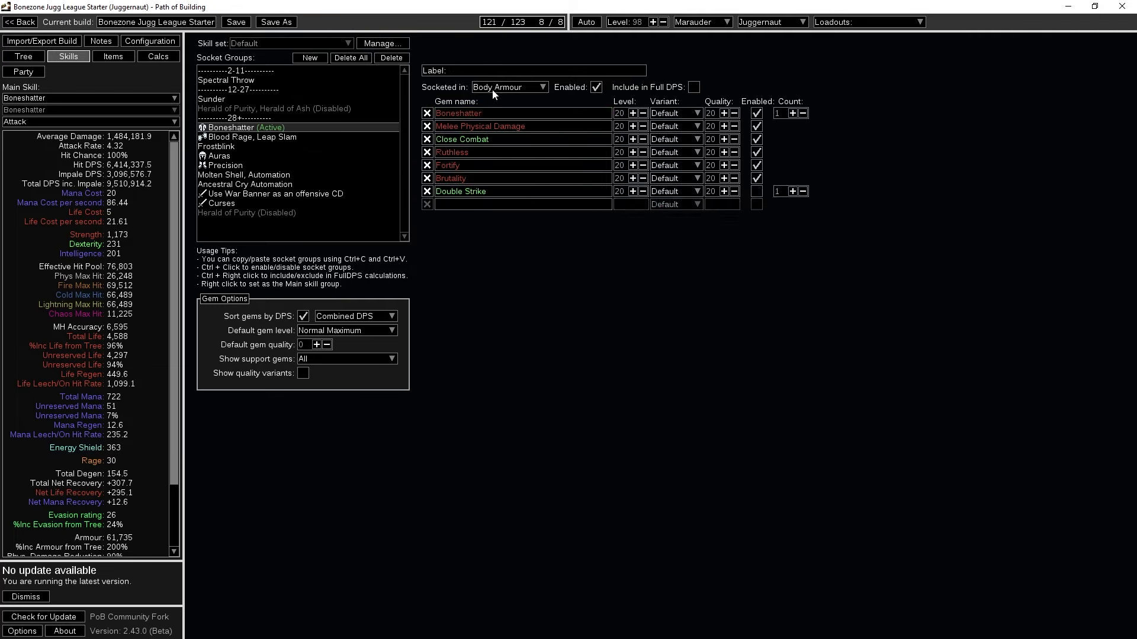